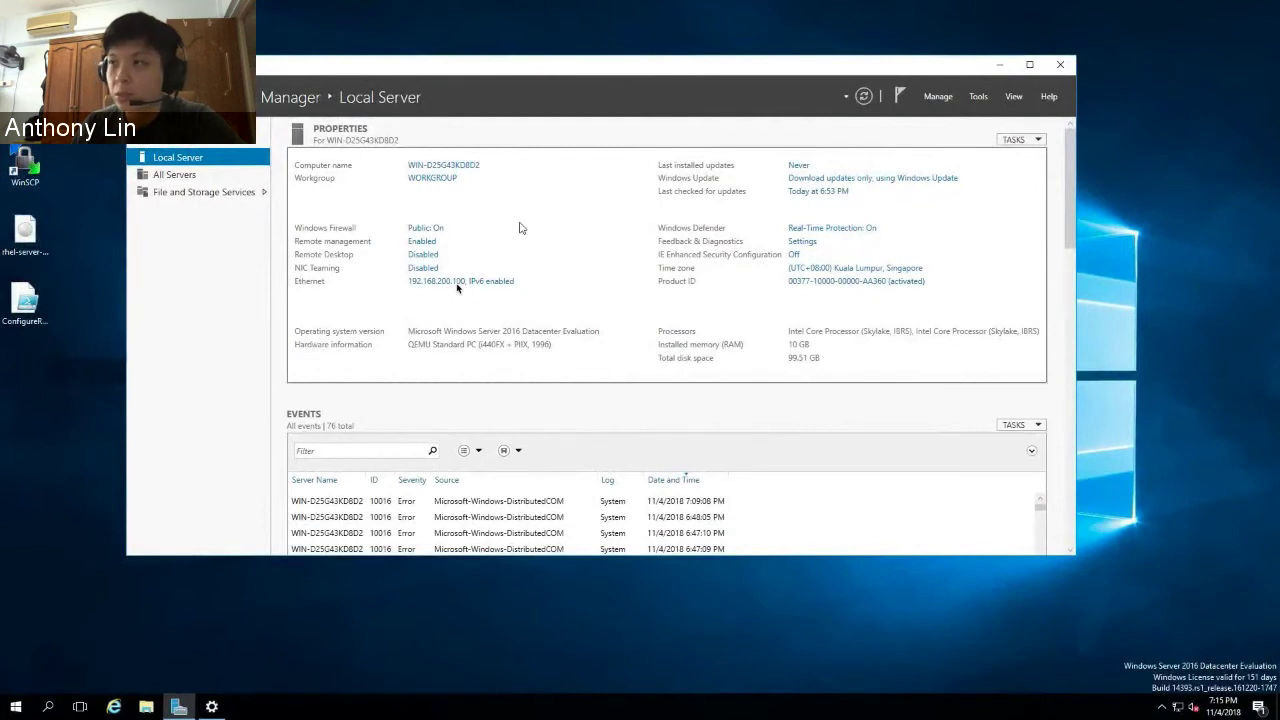
- Play the demo recording until the Red Hat Ansible Tower sign-in page appears
mouse_move(612, 580)
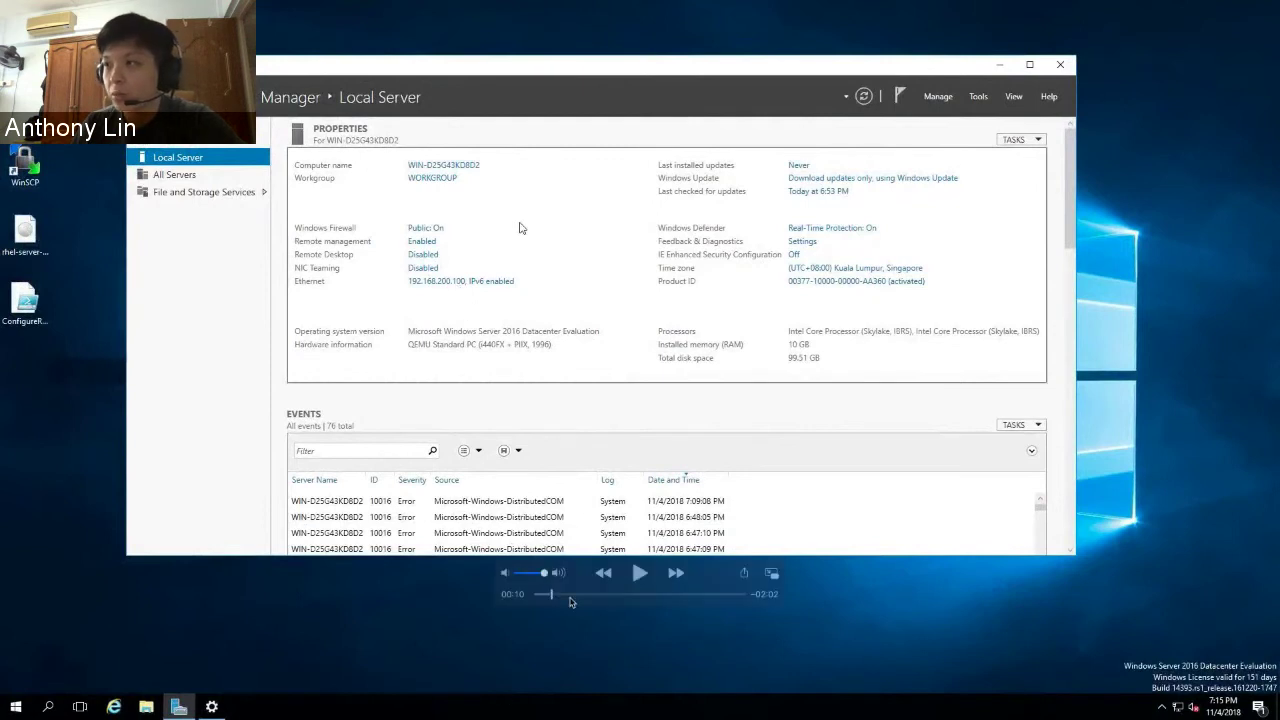
click(640, 574)
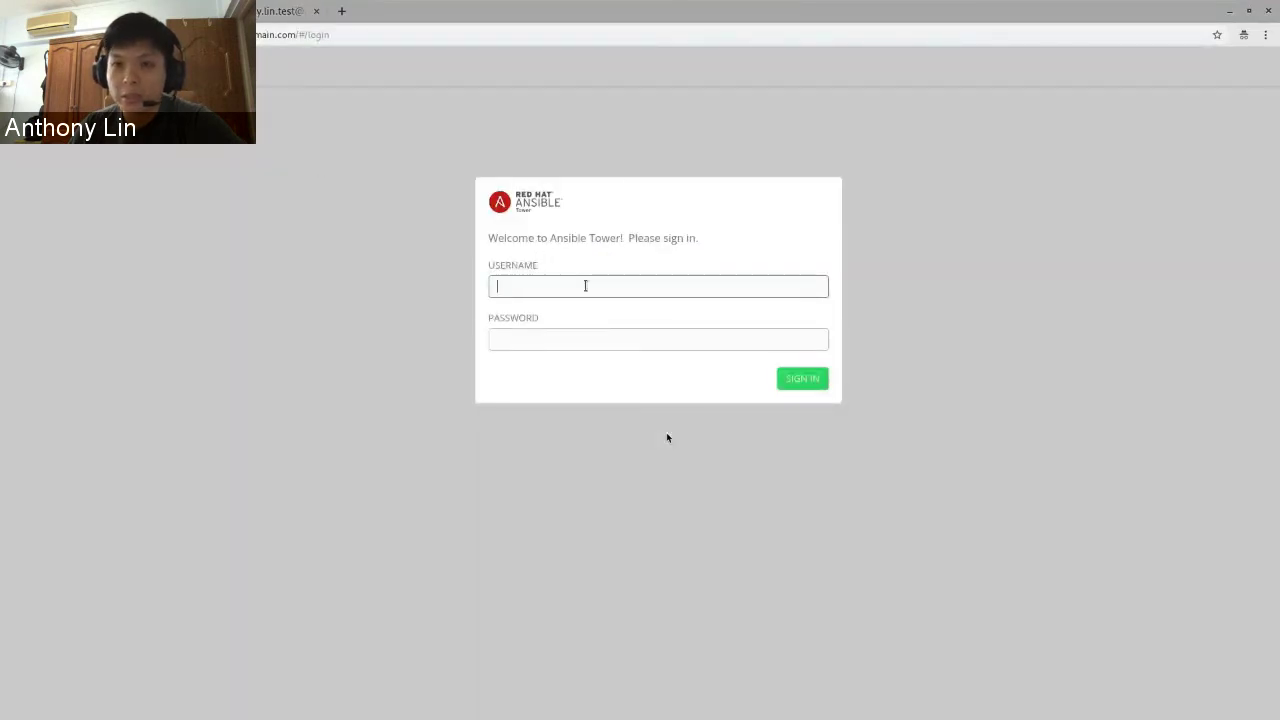
- Sign into Ansible Tower with the Windows engineer account's username and password
text(win_engineer)
key(Tab)
text(*****)
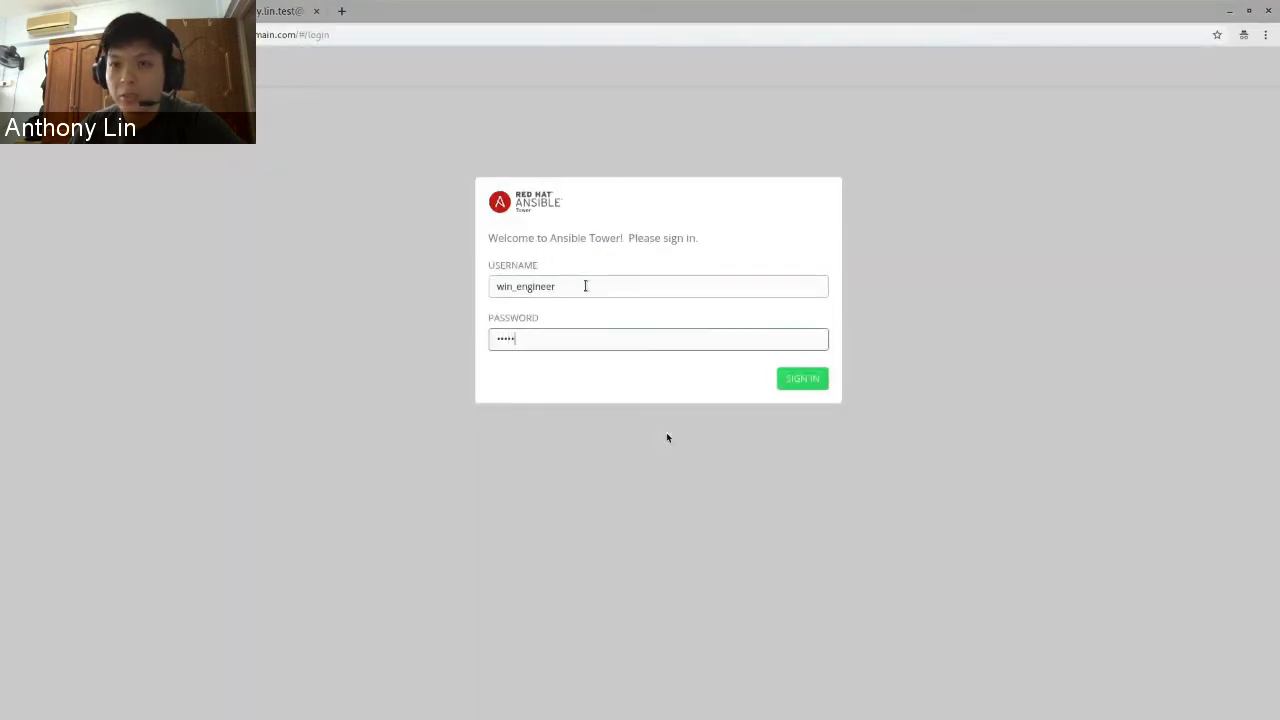
key(Return)
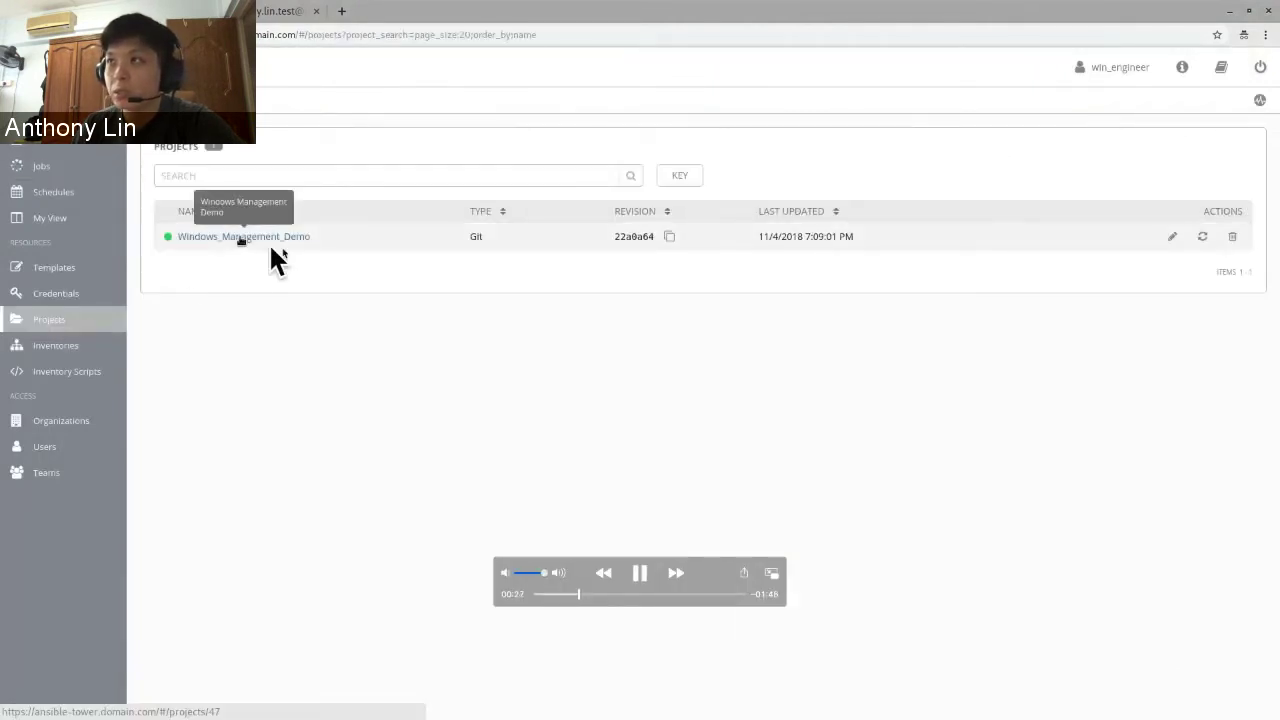
- Hold on the Windows_Management_Demo Git project details, then resume to the Windows_Management inventory groups
key(space)
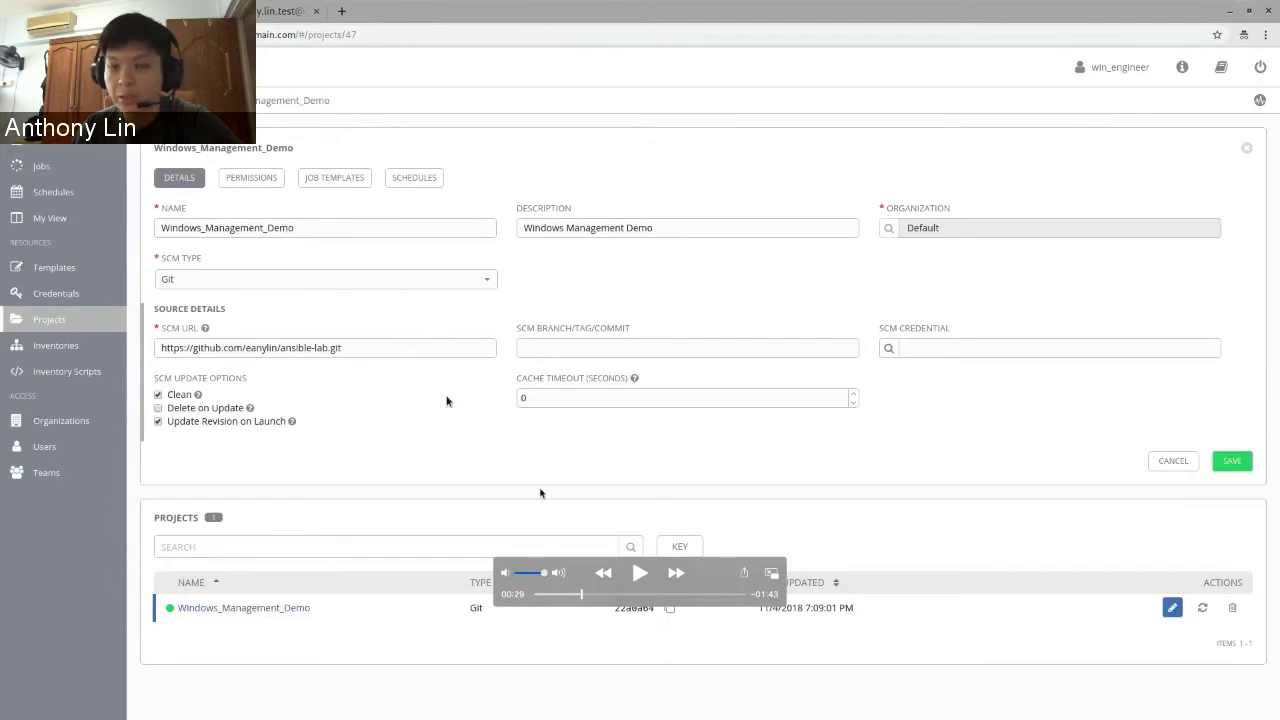
click(640, 573)
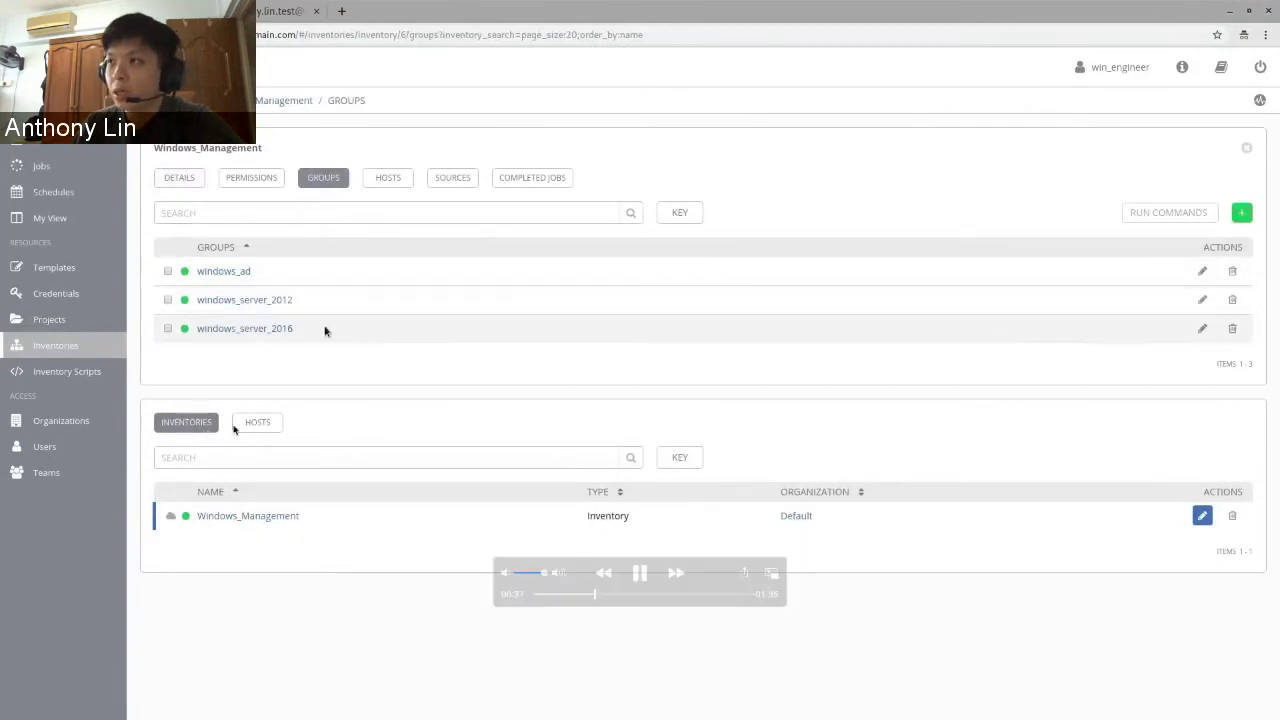
- Review inventory groups and host WIN-D25G43KD8D2's YAML connection variables, then continue to Templates
click(648, 574)
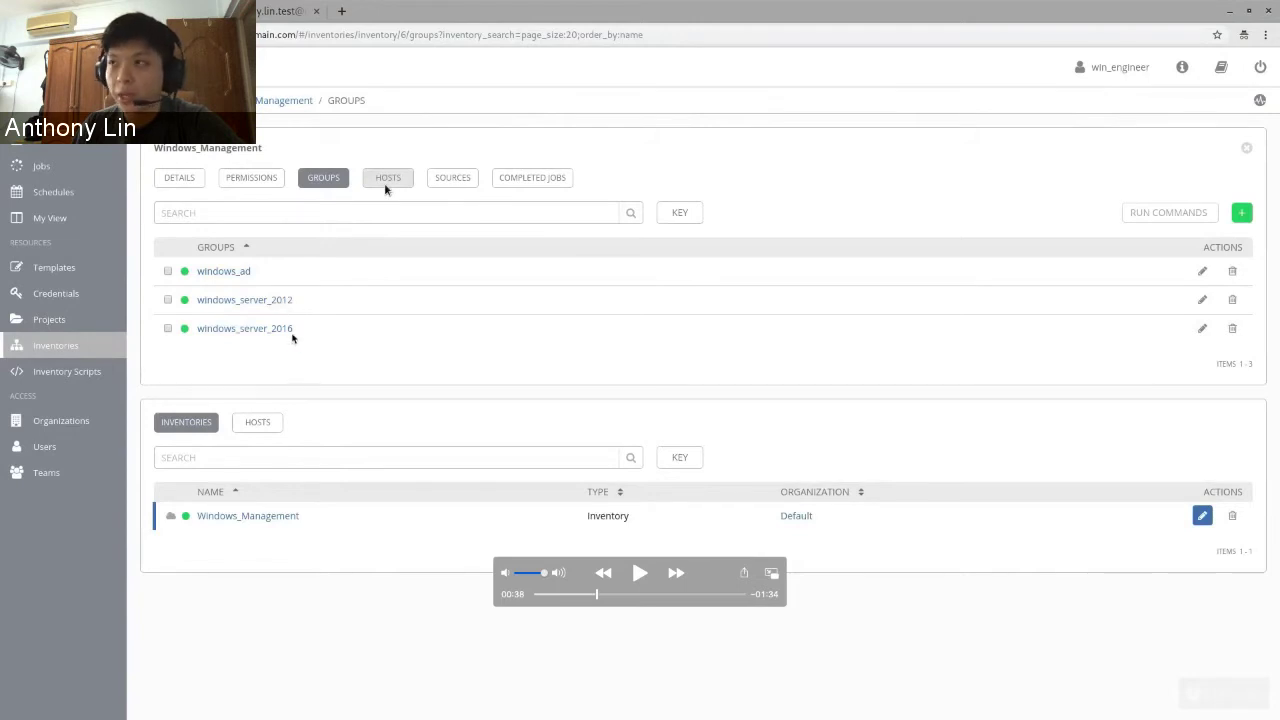
click(640, 574)
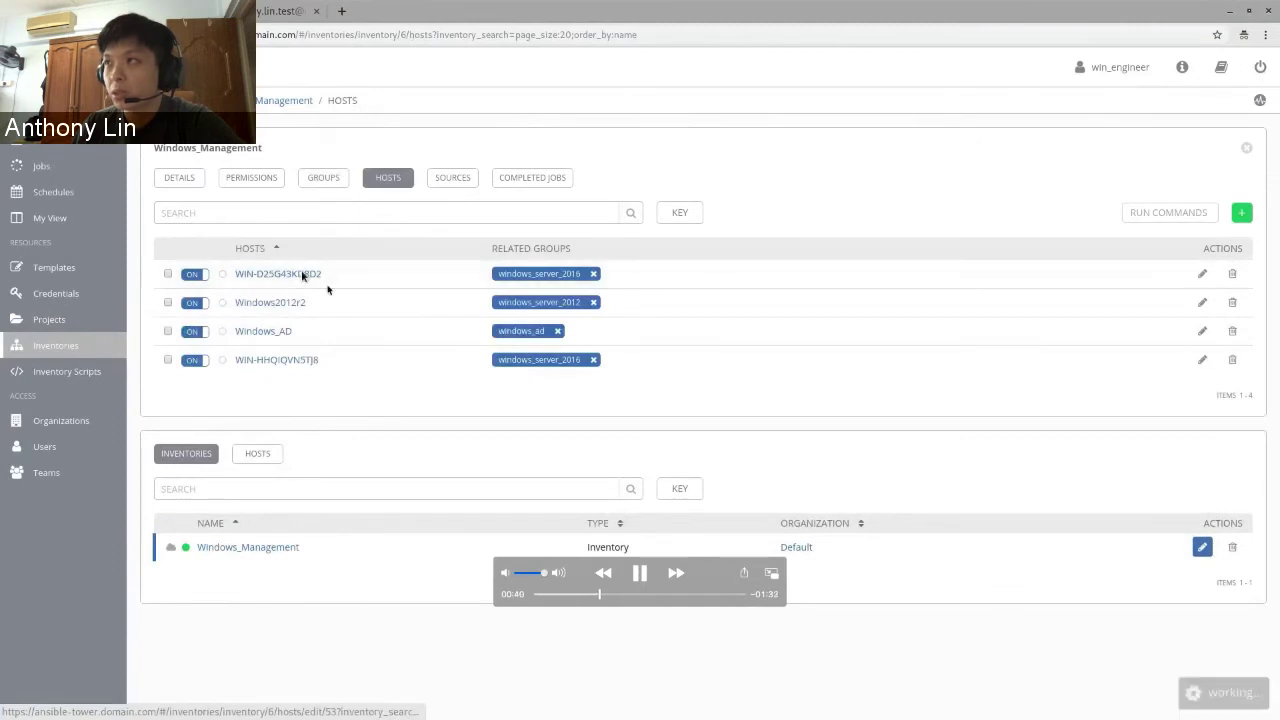
click(640, 574)
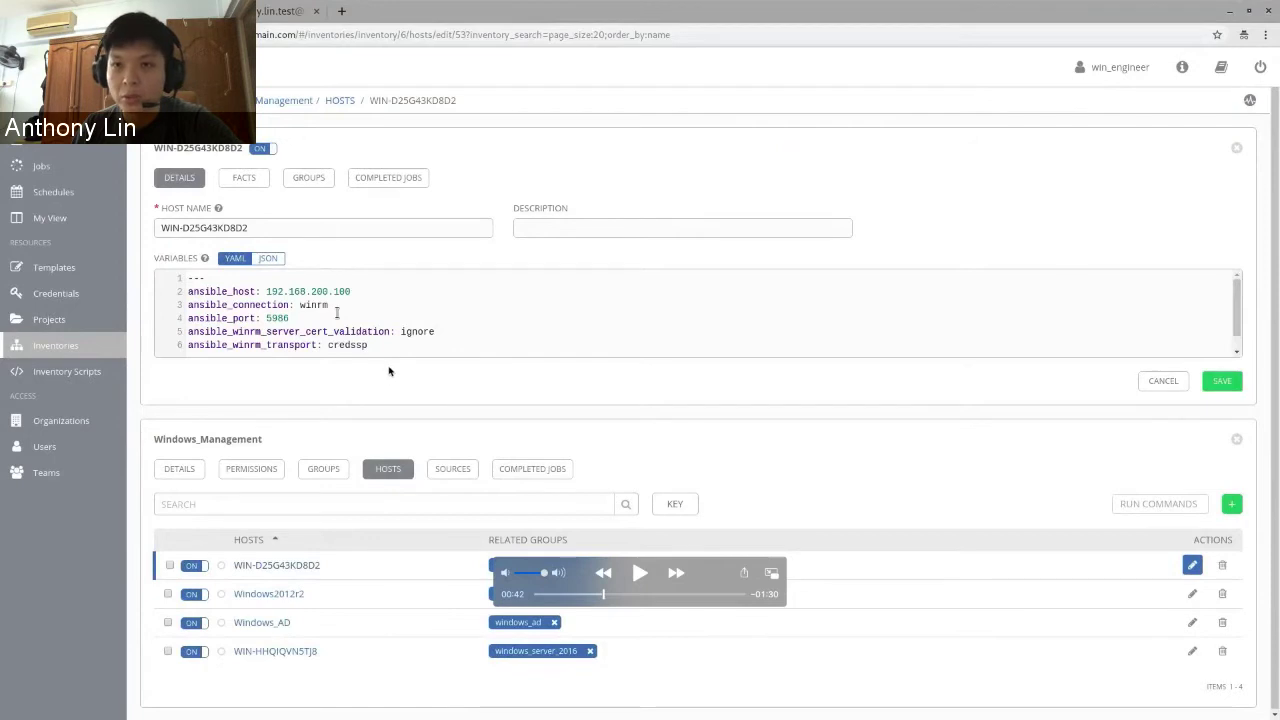
click(640, 572)
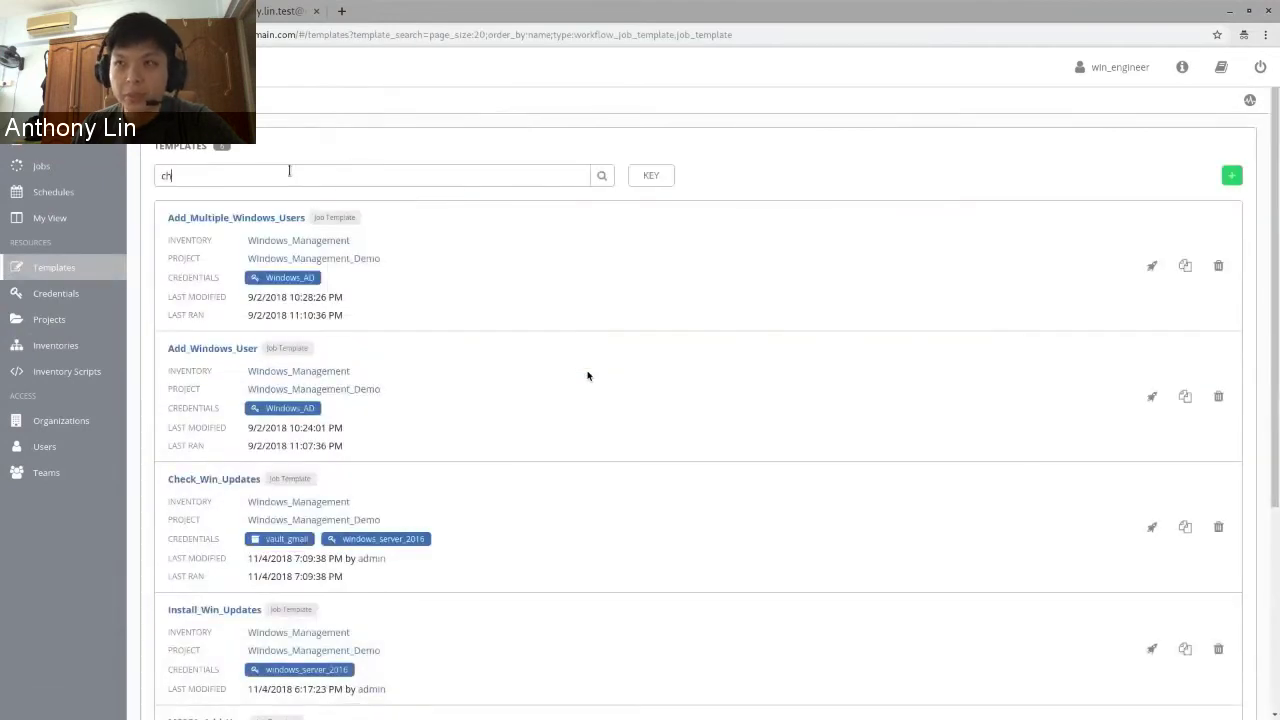
- Hold on the 'check'-filtered Check_Win_Updates template, then resume to its windows_server_2016 launch survey
mouse_move(642, 578)
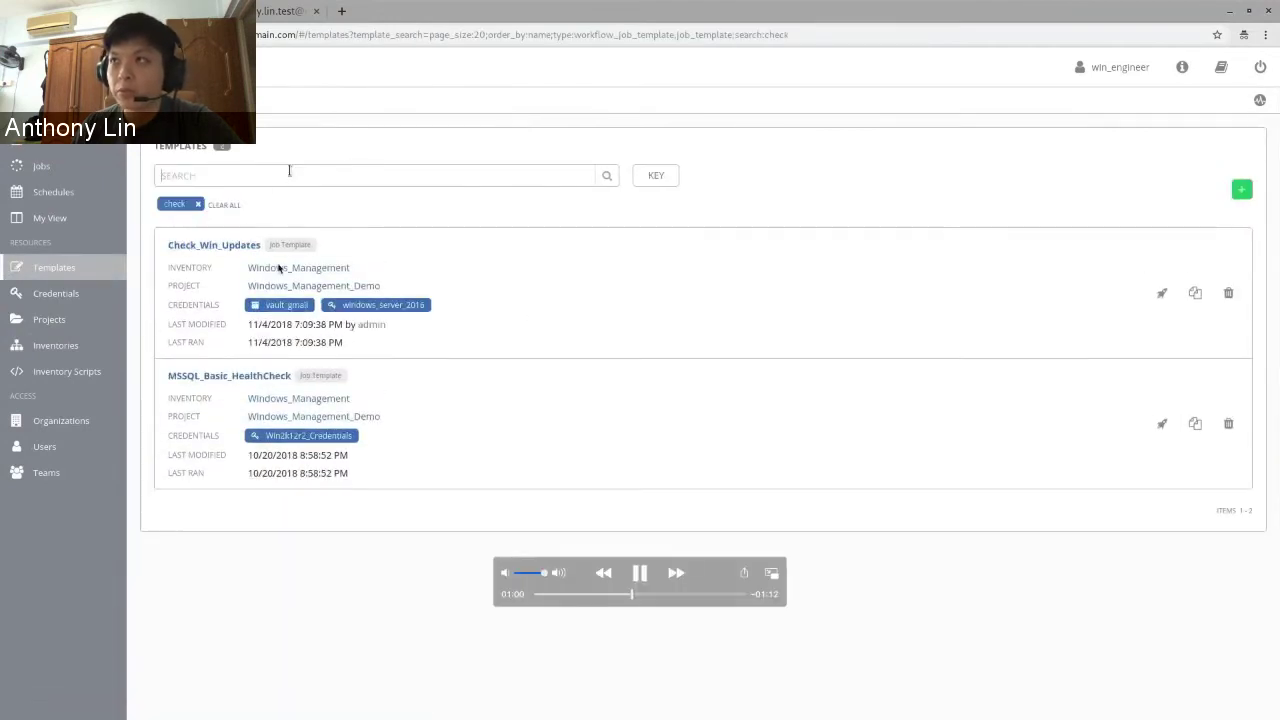
click(641, 574)
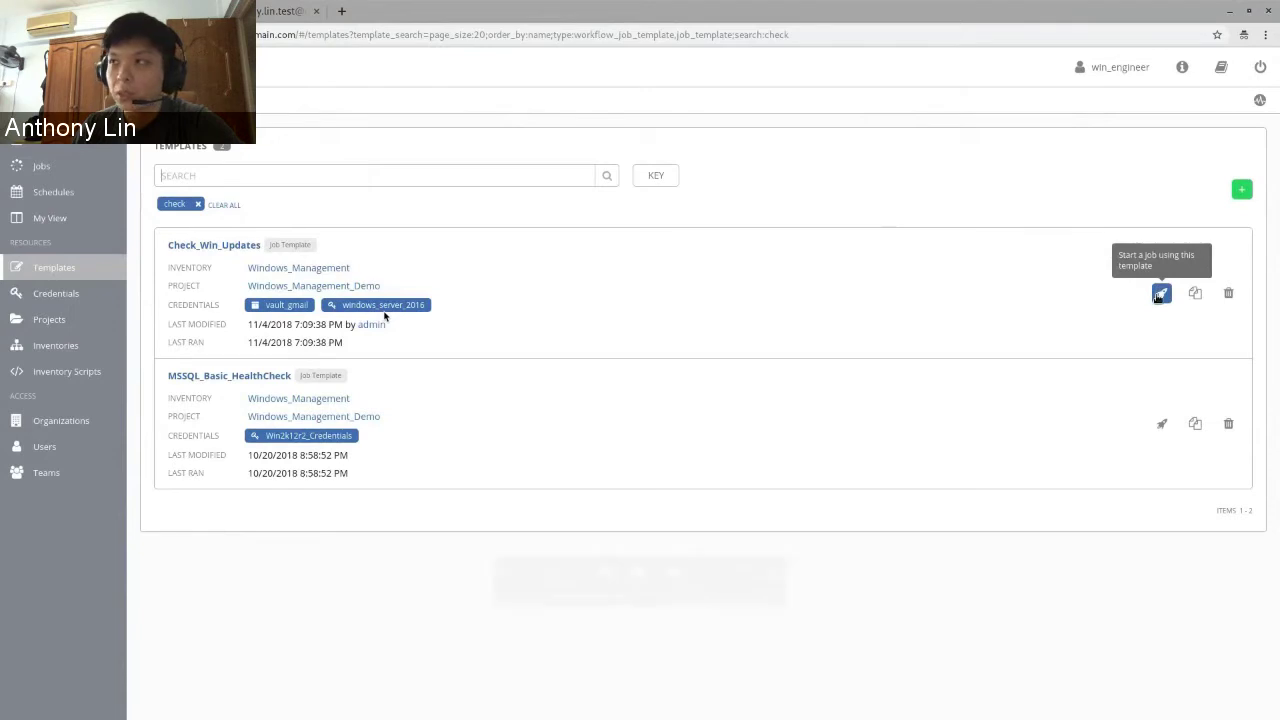
mouse_move(298, 313)
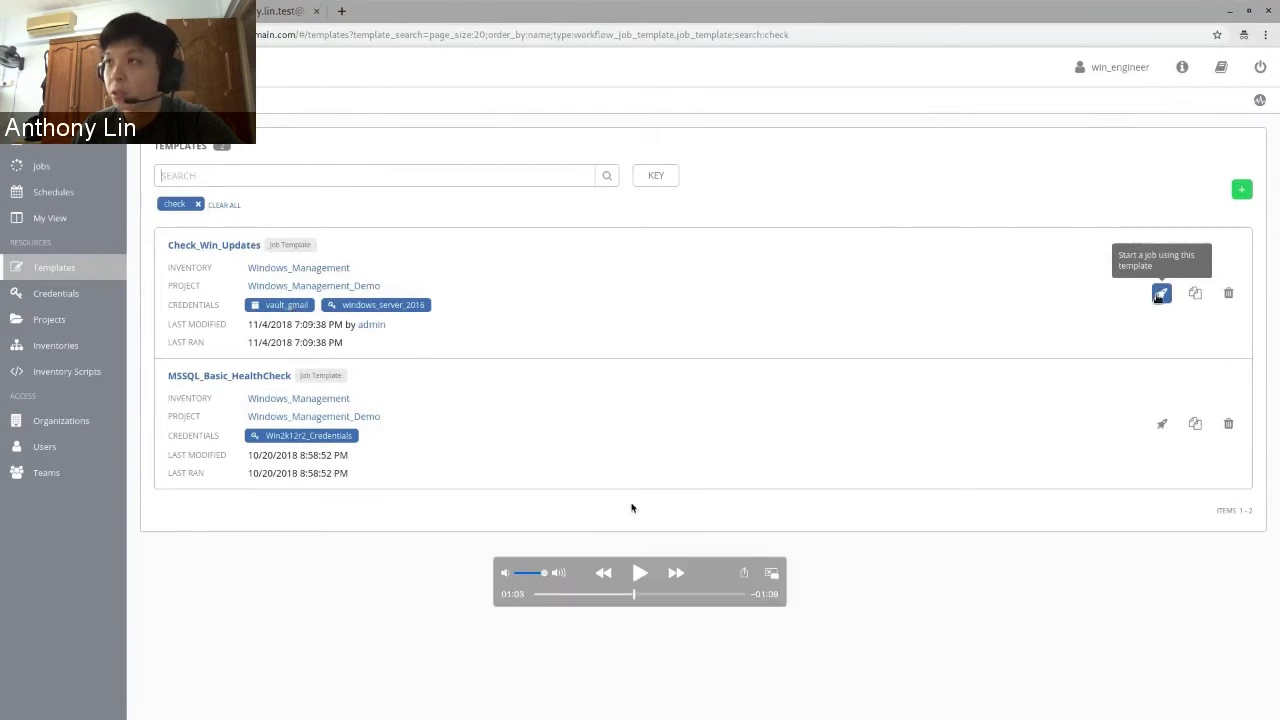
click(645, 577)
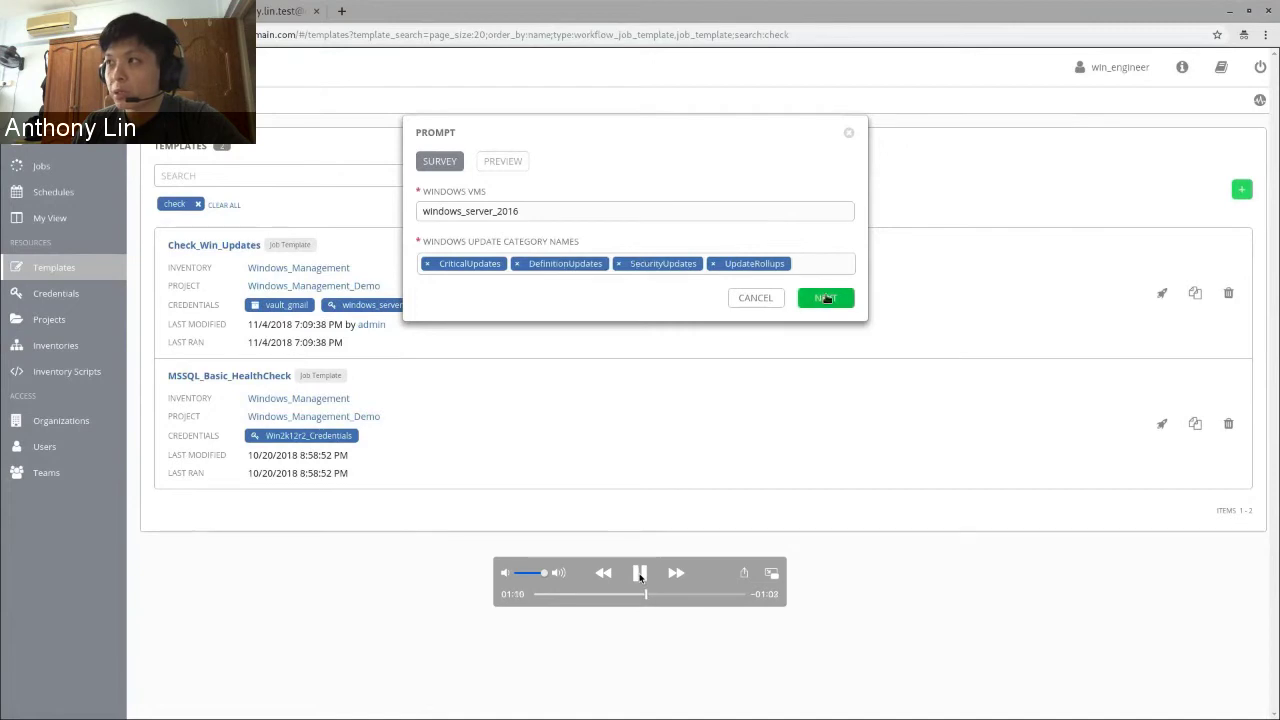
- Review the Check_Win_Updates survey answers and Extra Variables preview, then let the job launch
click(641, 577)
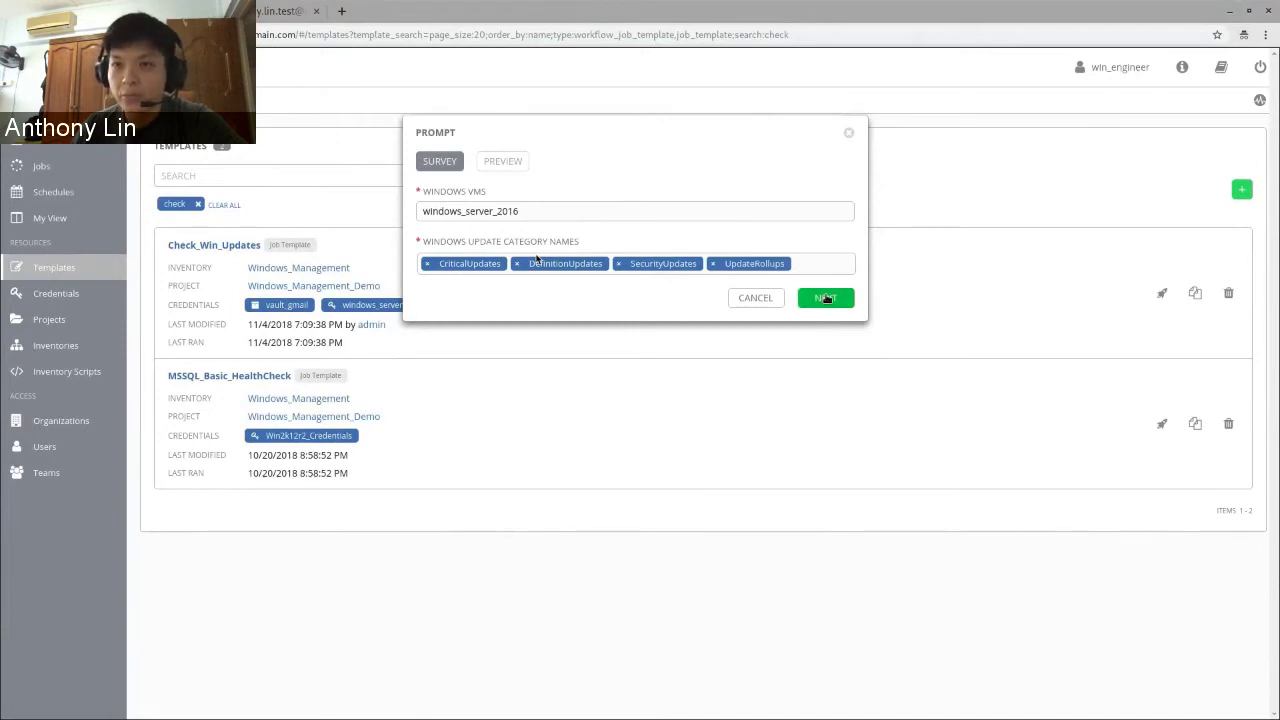
mouse_move(575, 178)
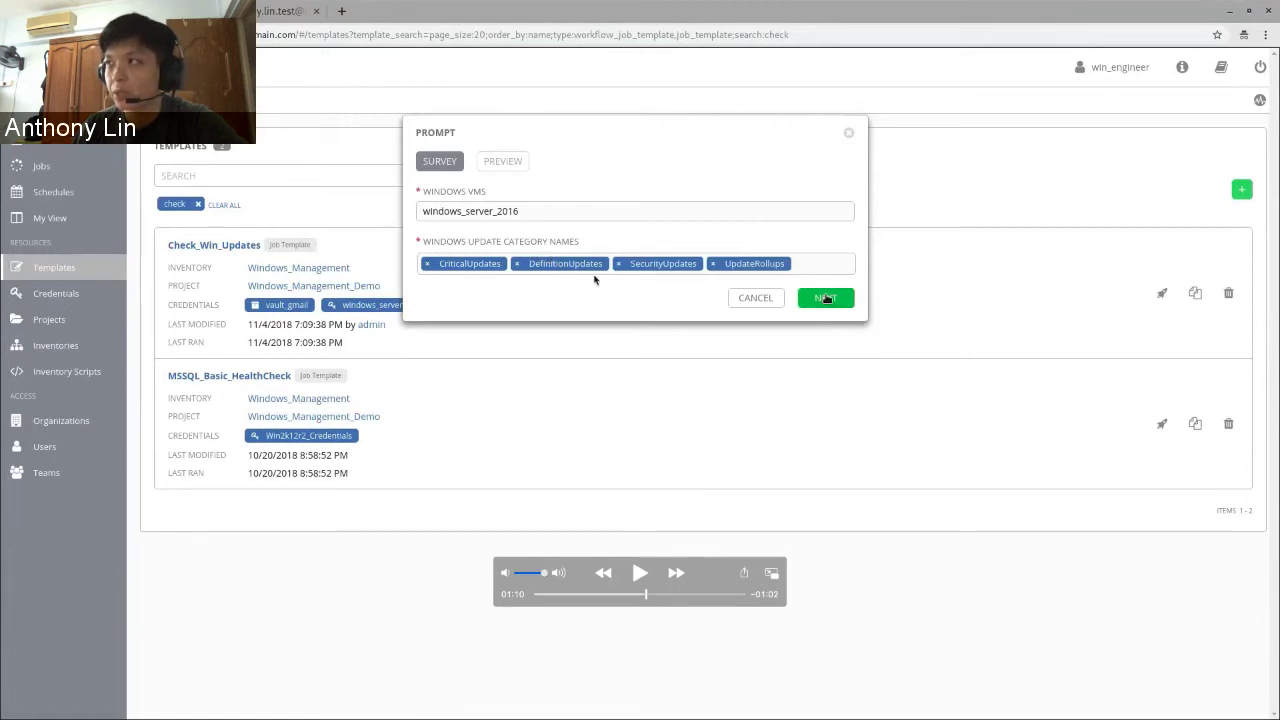
click(642, 577)
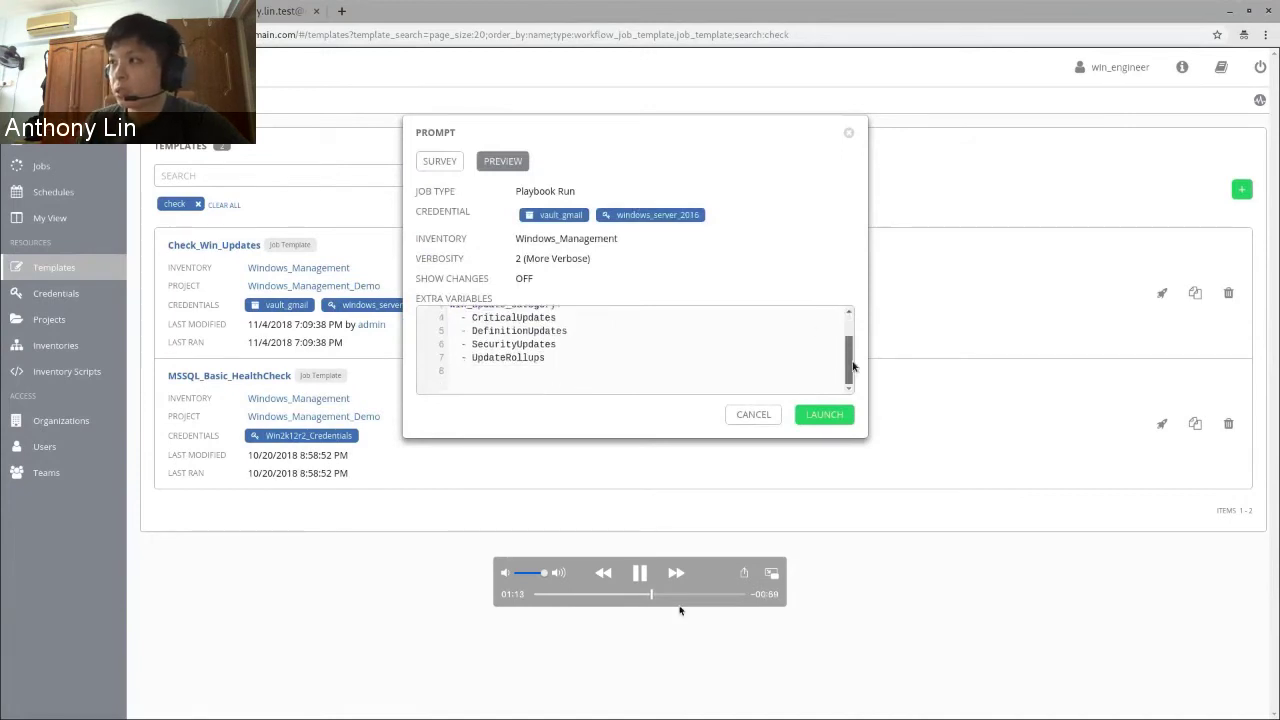
click(640, 577)
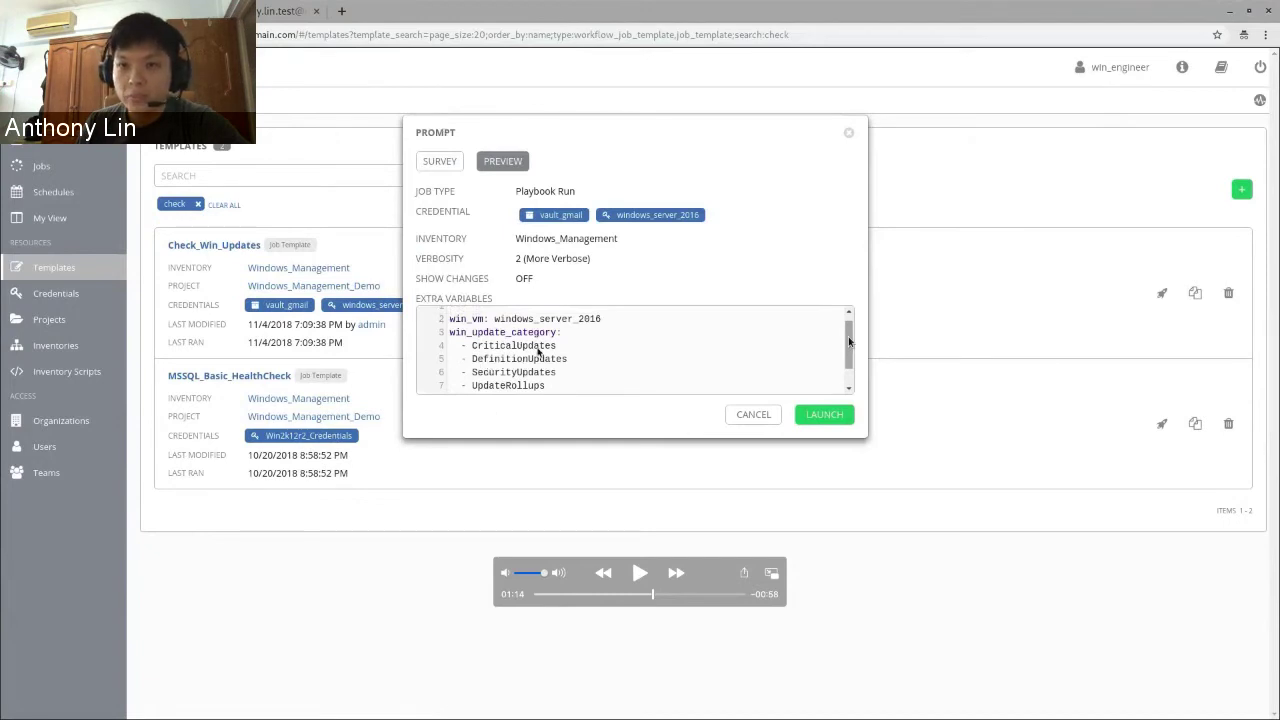
click(645, 575)
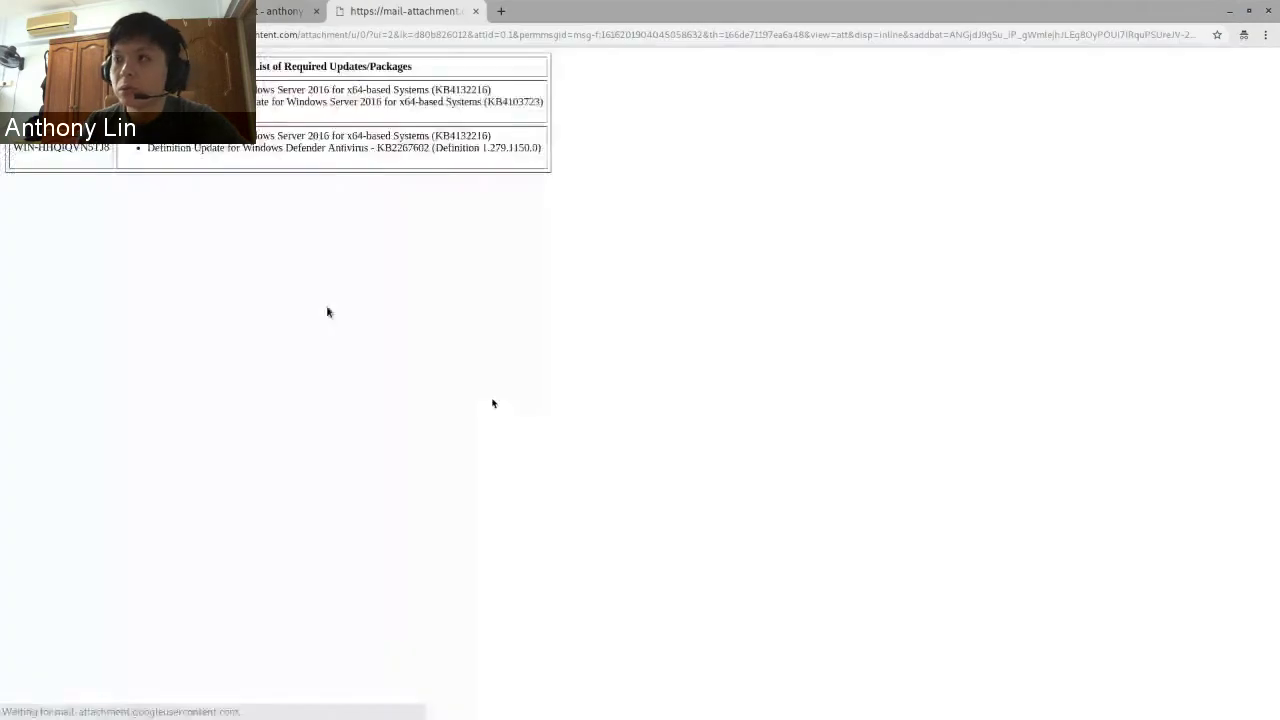
- Freeze the demo on Windows Update listing three updates, including 2018-05 Cumulative Update KB4103723
mouse_move(480, 331)
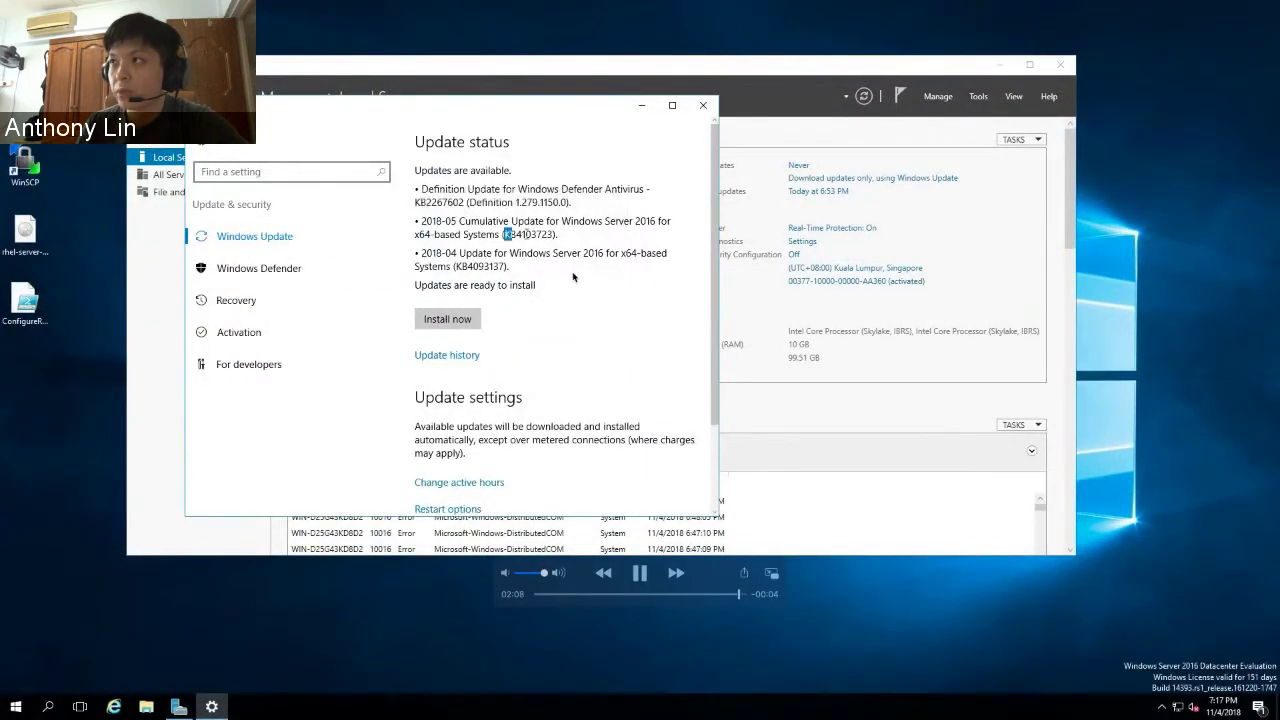
click(640, 574)
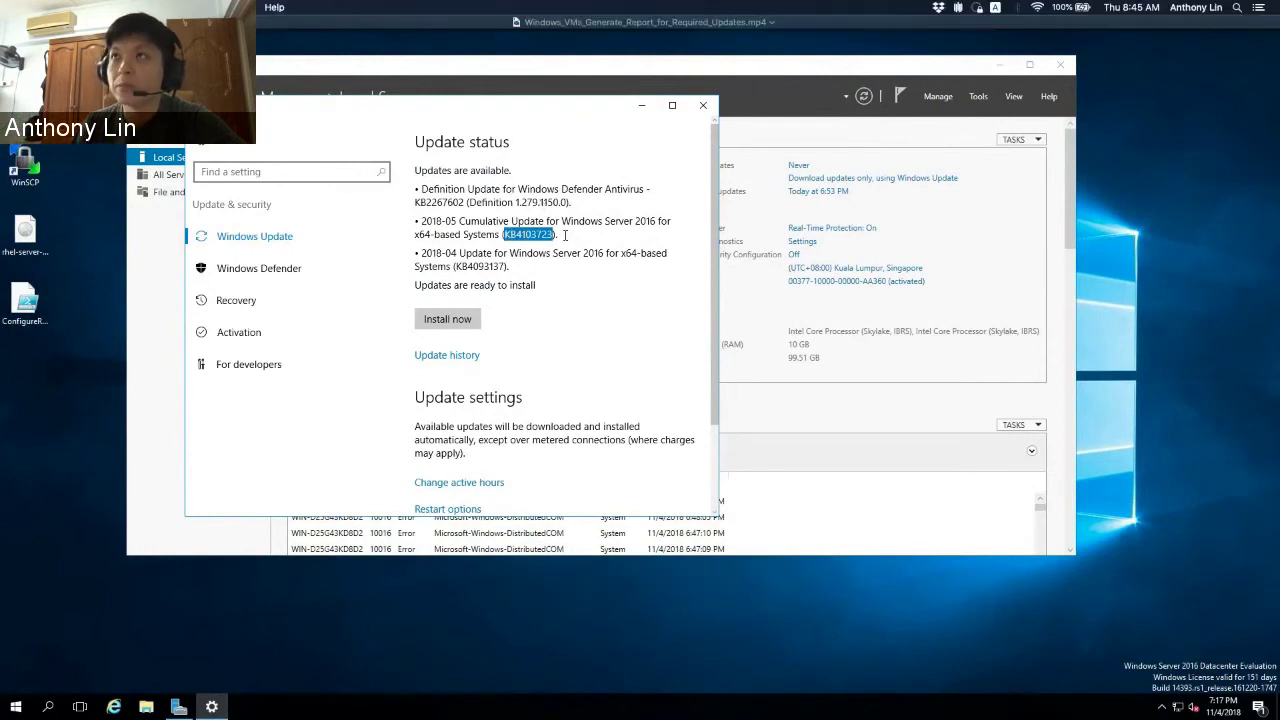
- Leave the slides and show the Windows_Server_Specific_Update.mp4 video full screen
key(Escape)
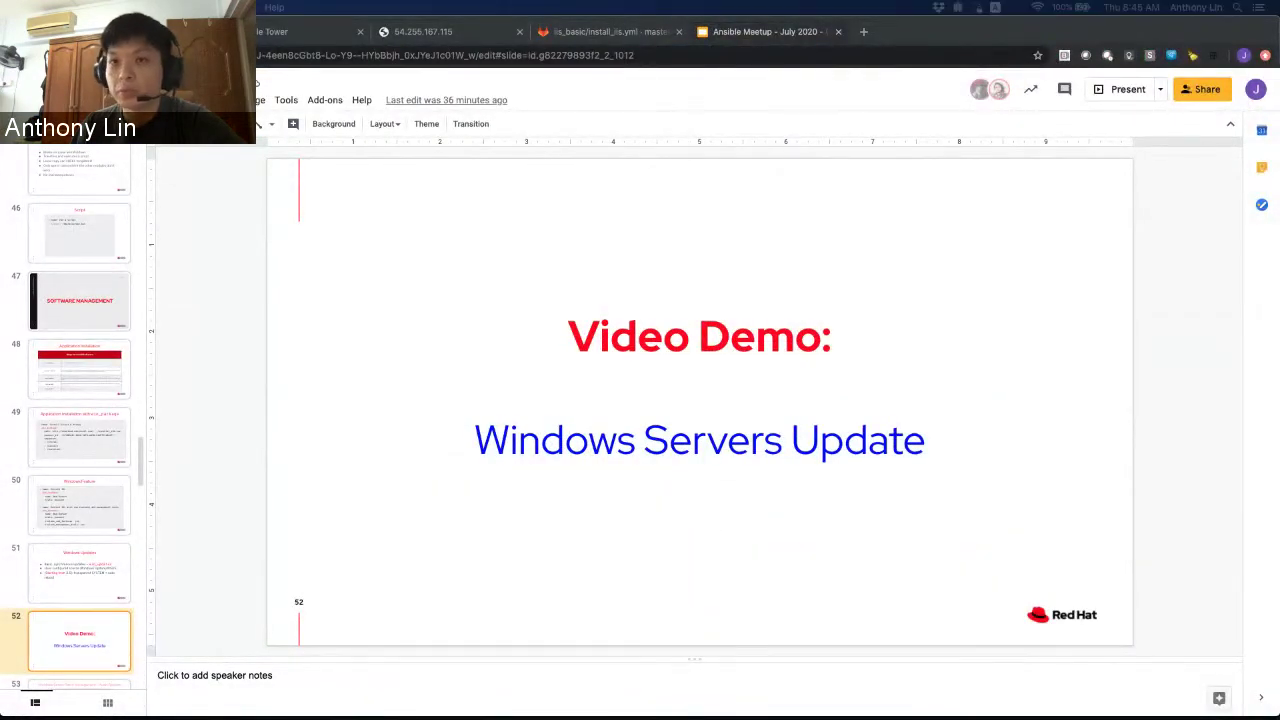
drag(867, 16, 833, 16)
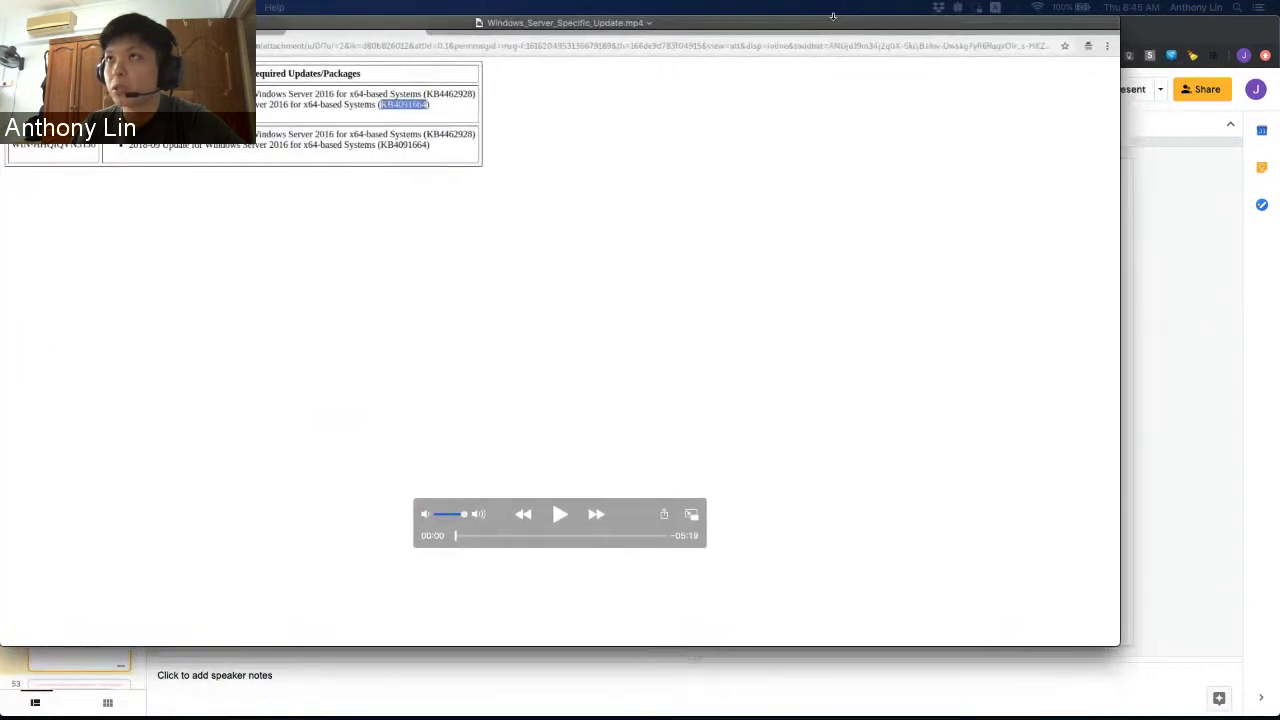
key(ctrl+super+f)
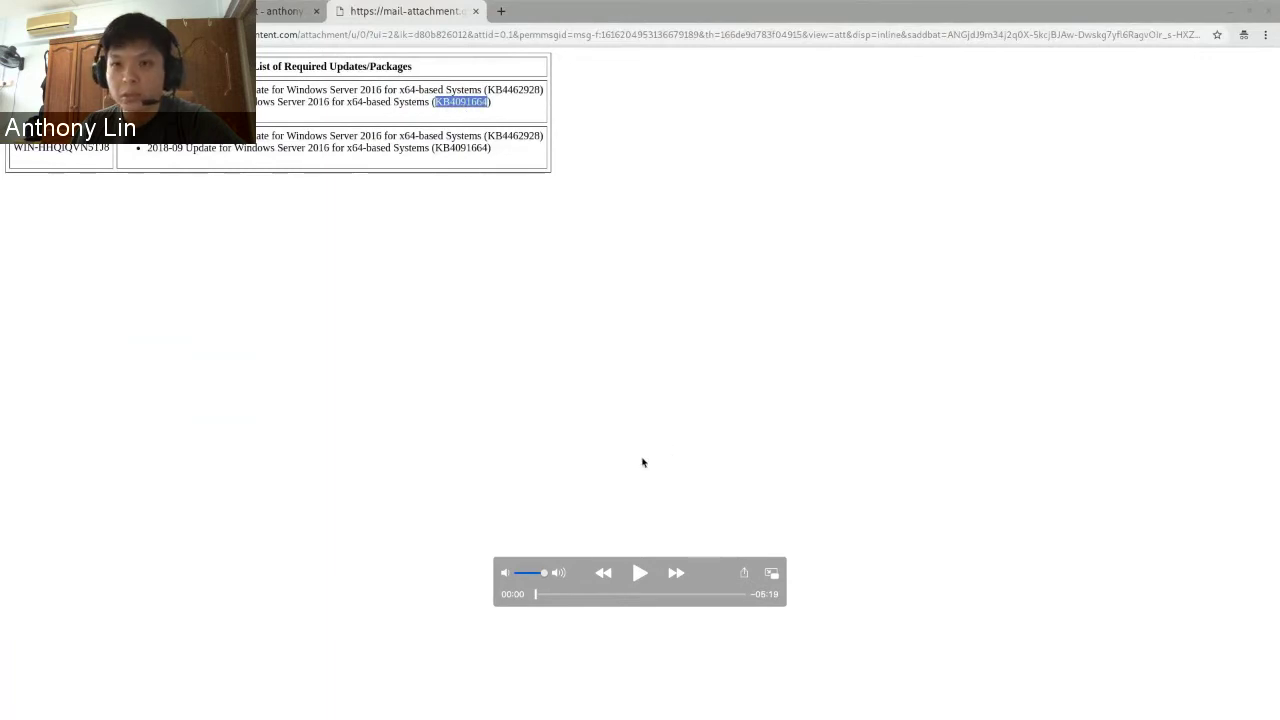
- Skip the video ahead to the dashboard's recent templates, including Install_Win_Updates, and resume playback
drag(540, 598, 555, 597)
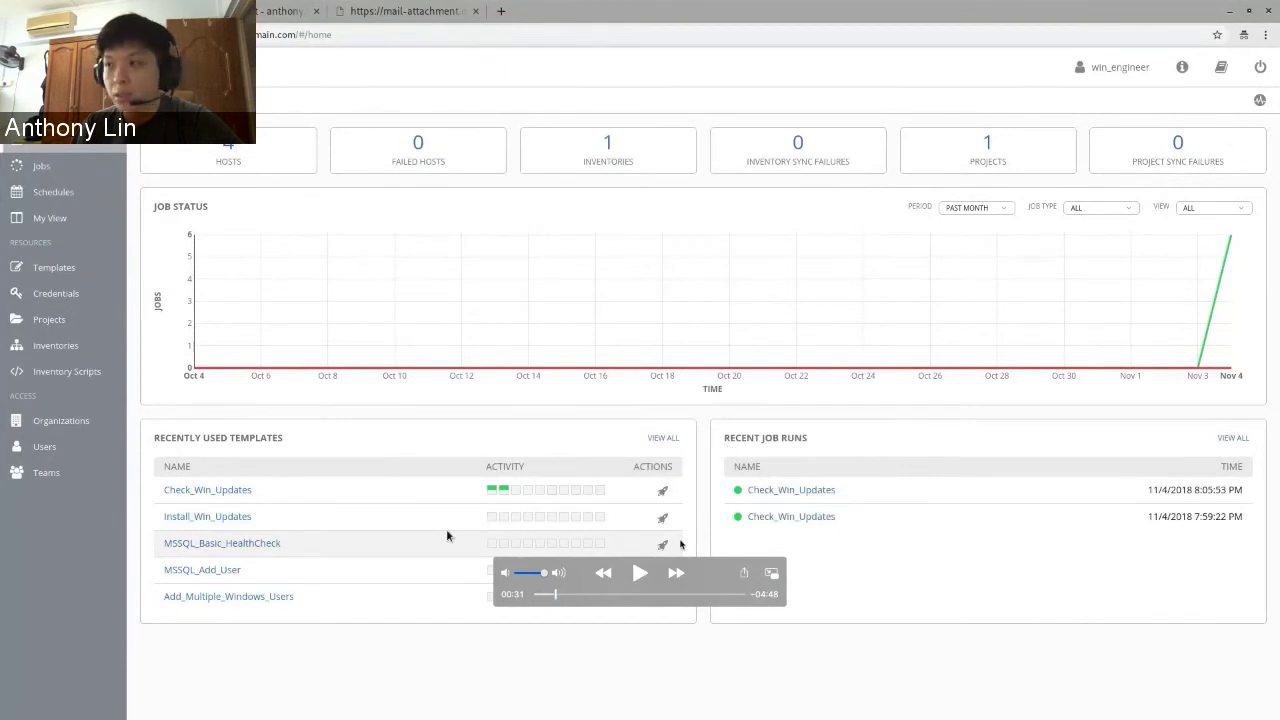
click(644, 576)
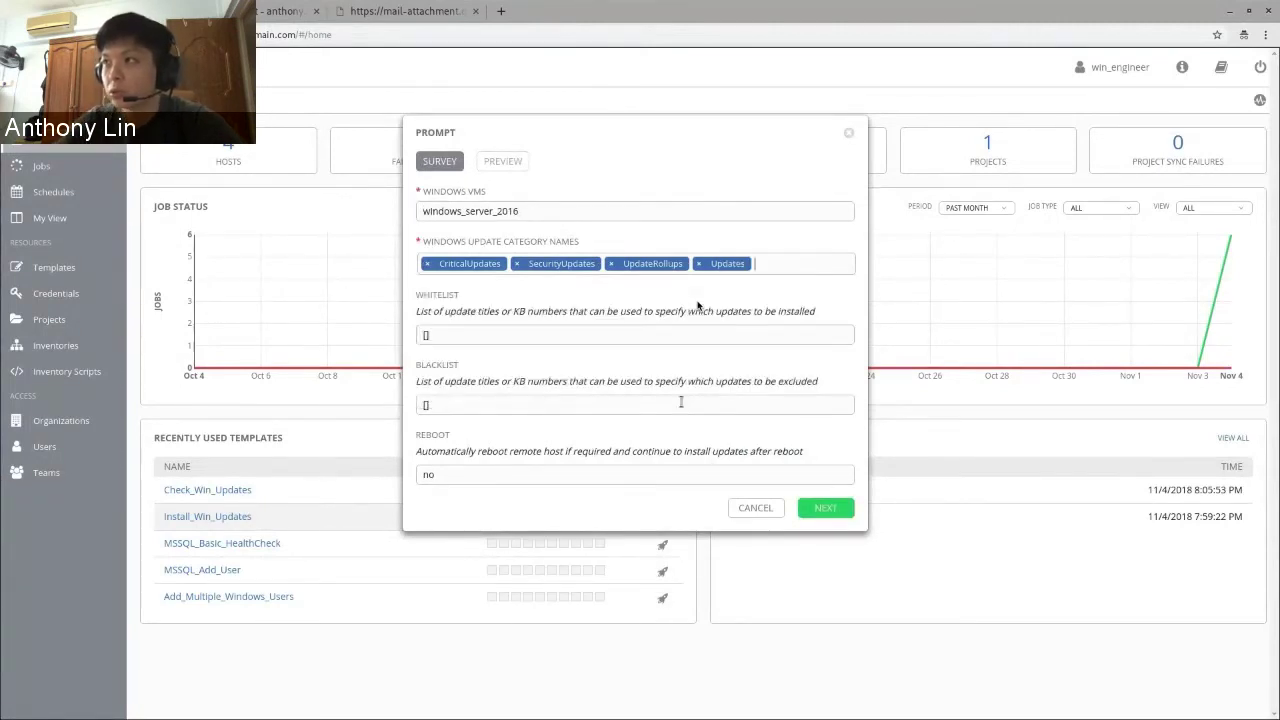
- Rewind a few seconds and freeze on the Install_Win_Updates survey's update-category dropdown
click(561, 594)
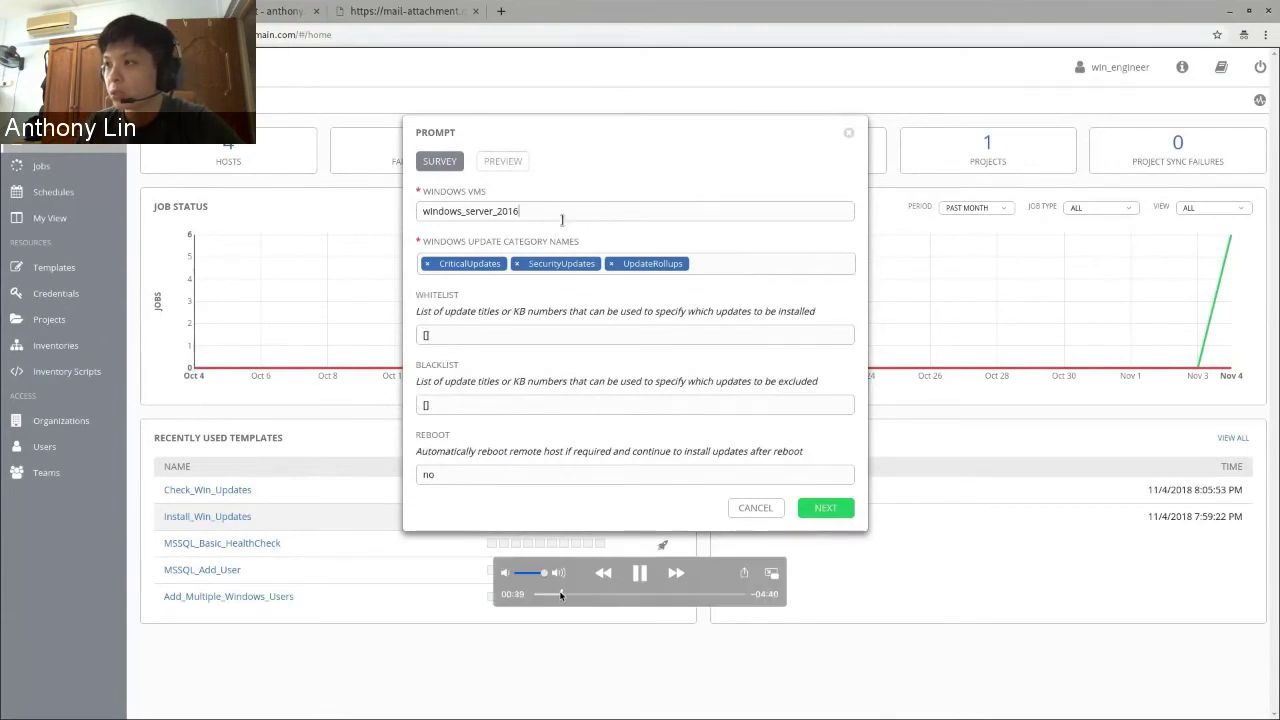
key(space)
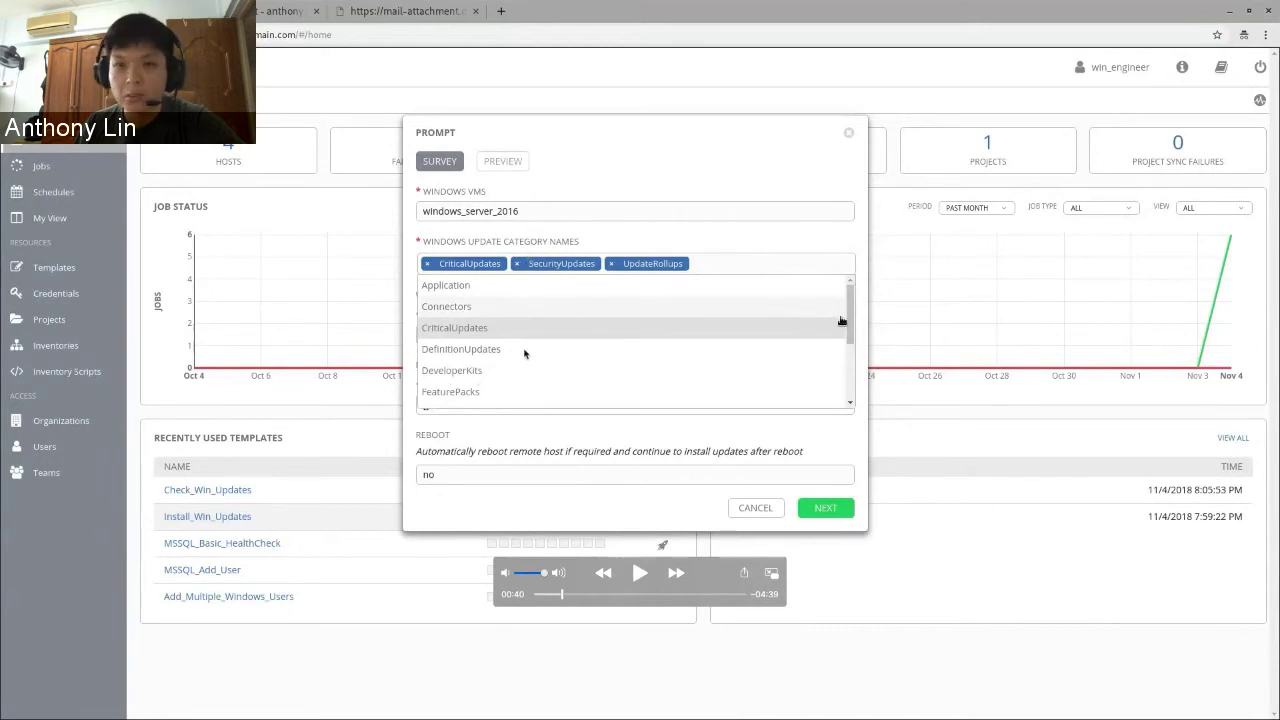
- Play the survey demo until the Whitelist field shows ['KB4091664'], then pause it
click(642, 576)
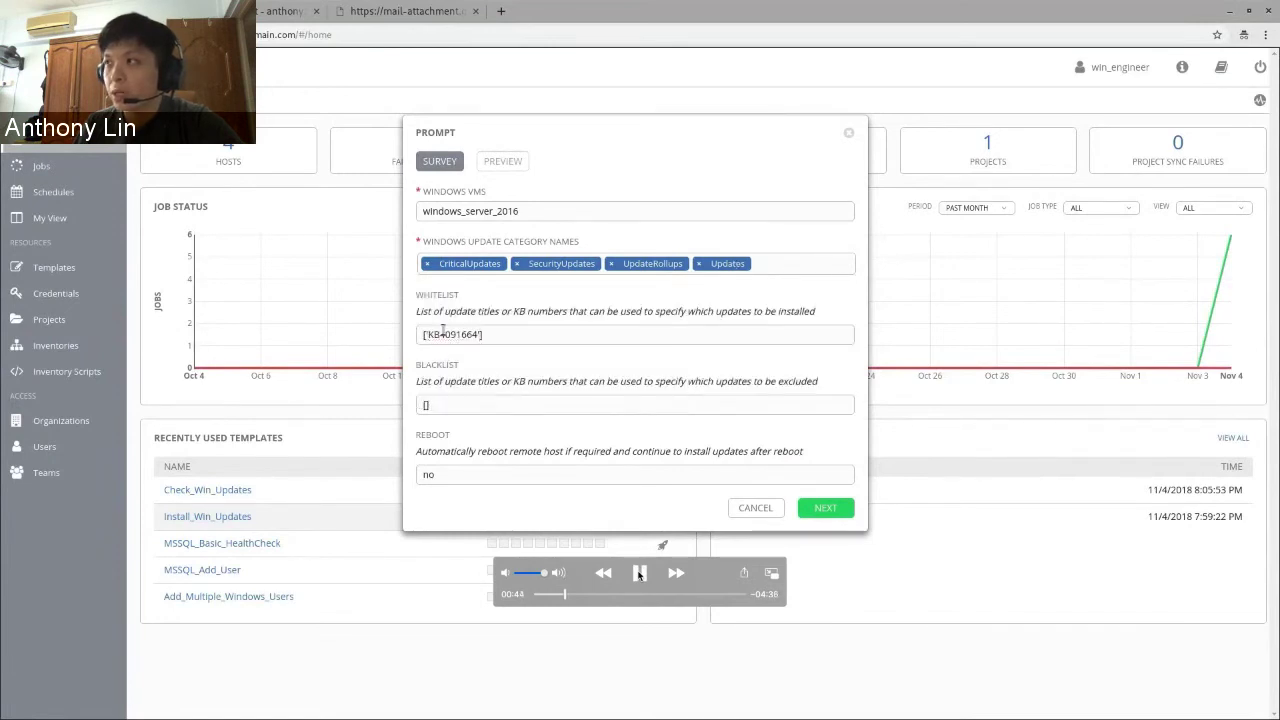
click(640, 573)
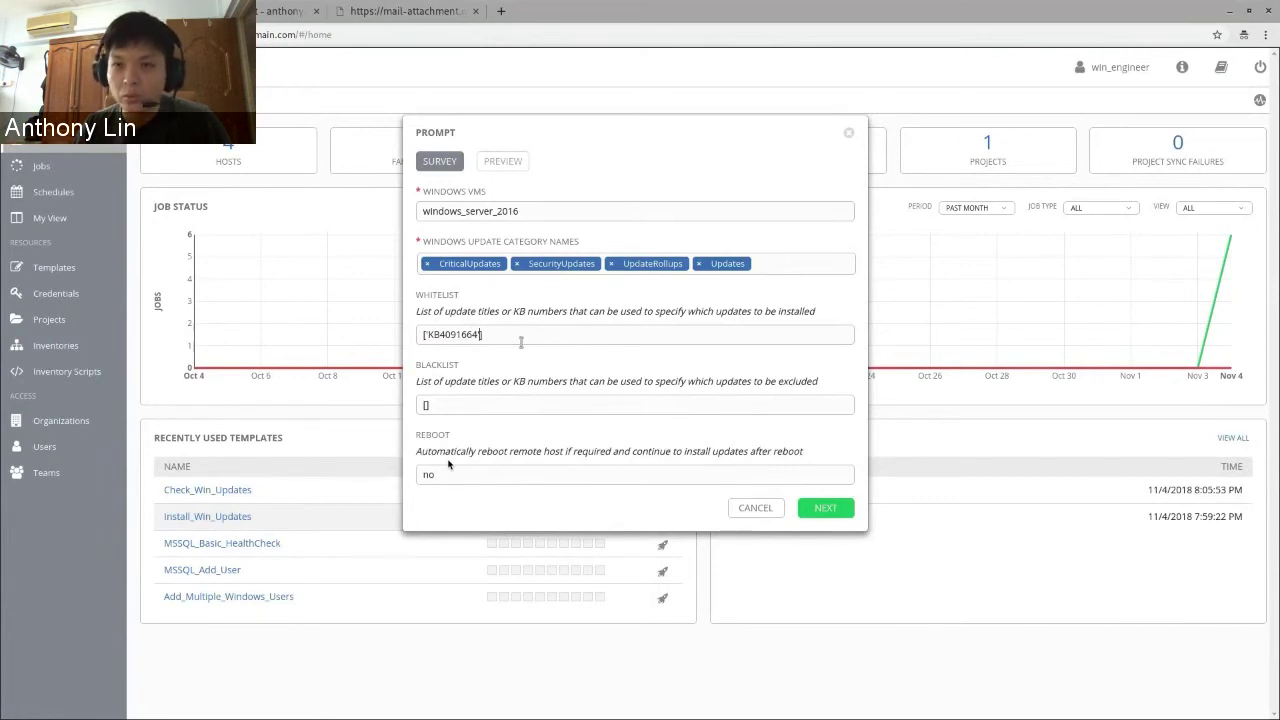
- Resume the demo video to reach the server's Windows Update page listing KB4091664
mouse_move(546, 518)
click(640, 574)
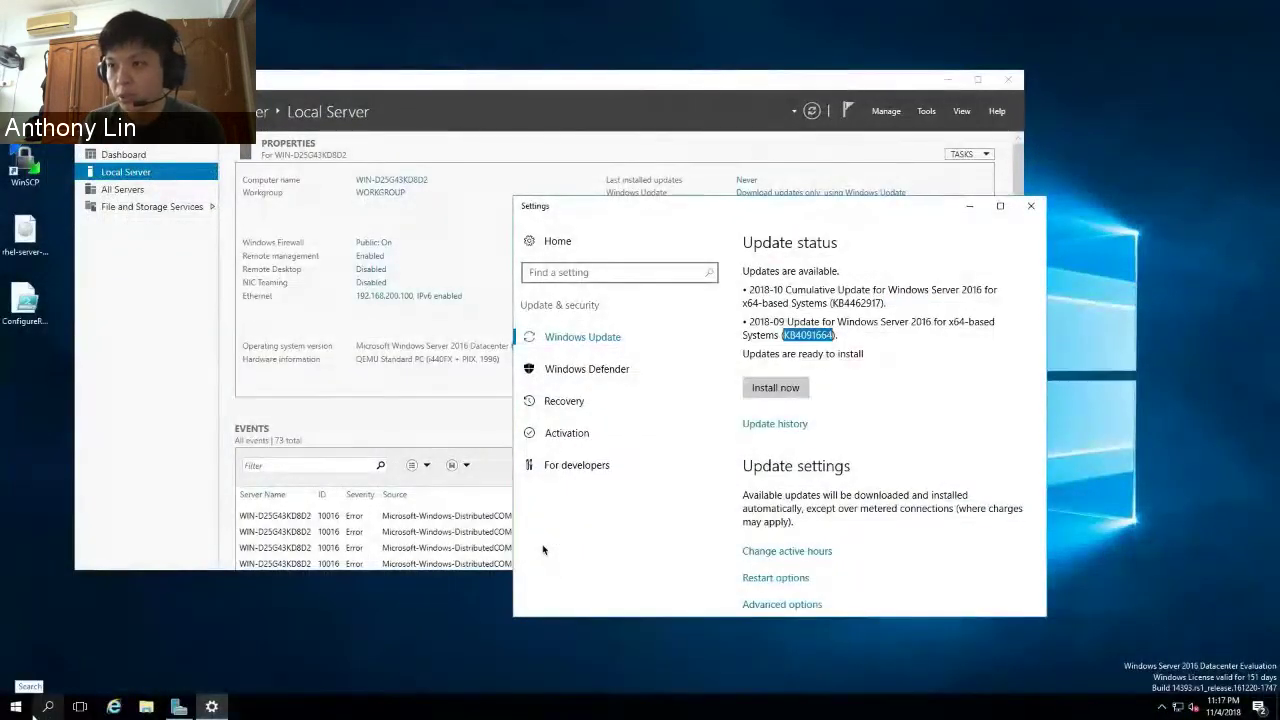
- Launch Task Manager, sort processes by CPU, and expand Windows Modules Installer
click(61, 709)
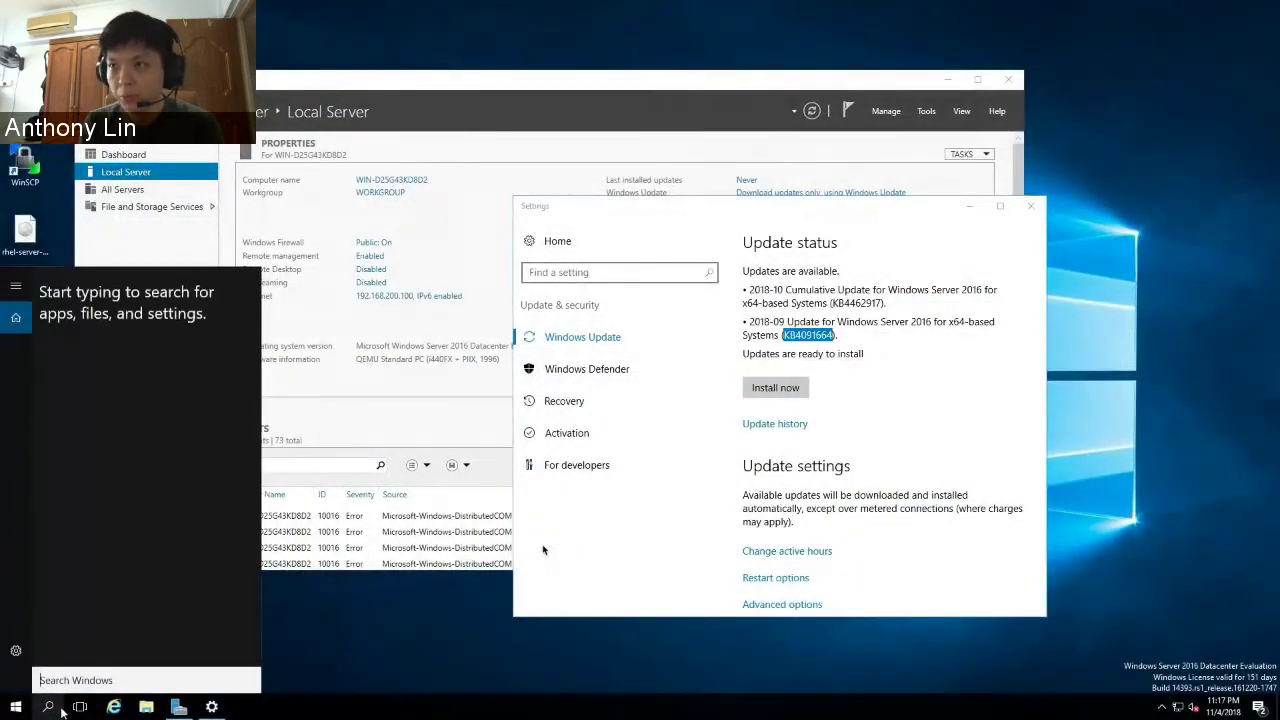
text(task)
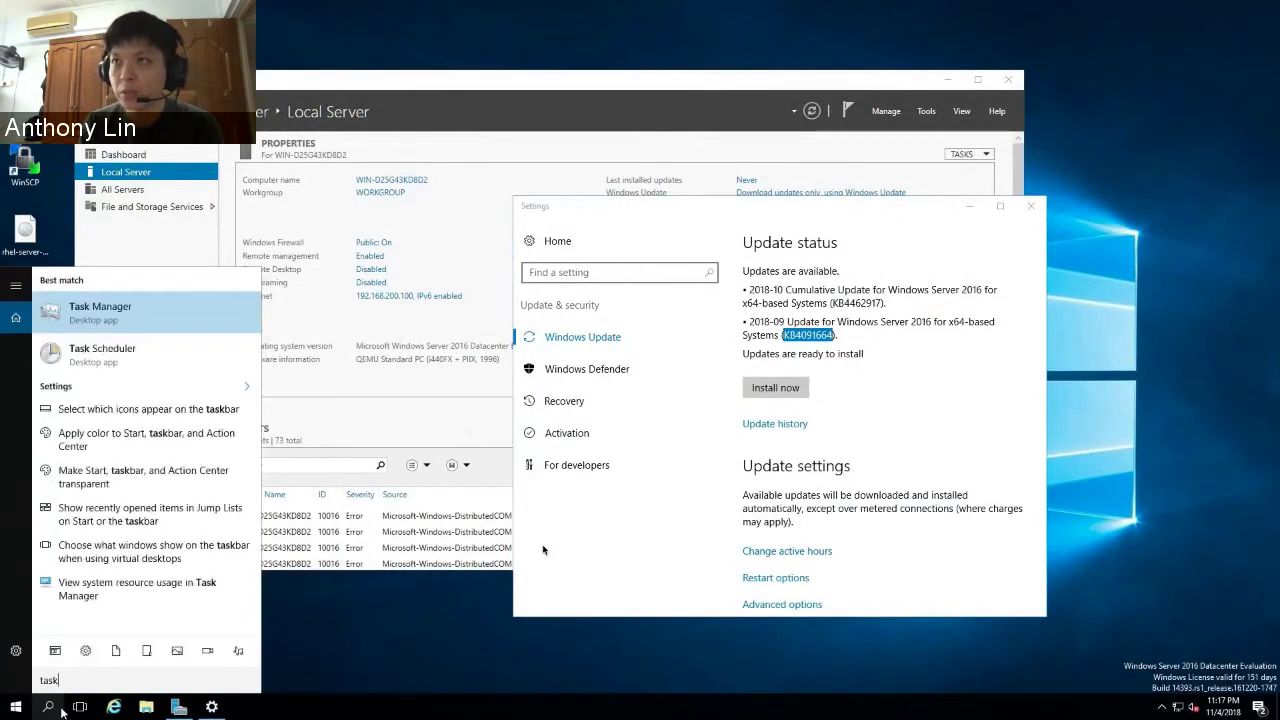
click(104, 321)
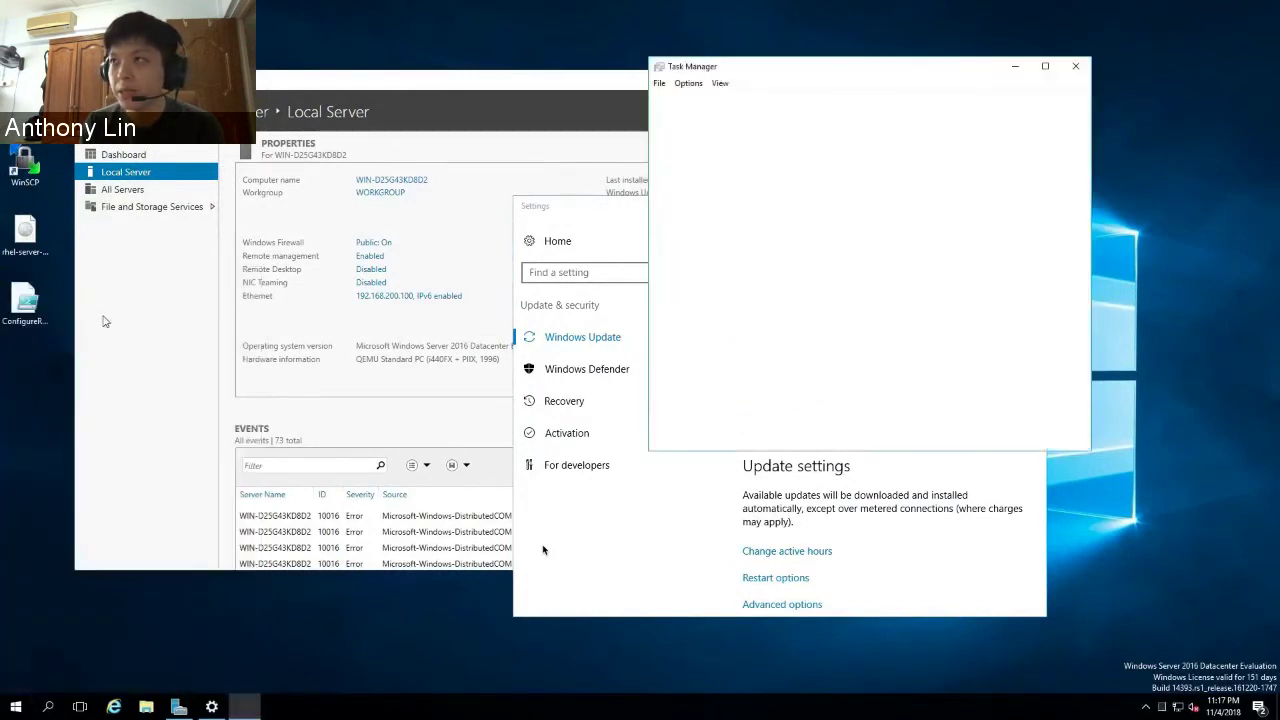
click(893, 125)
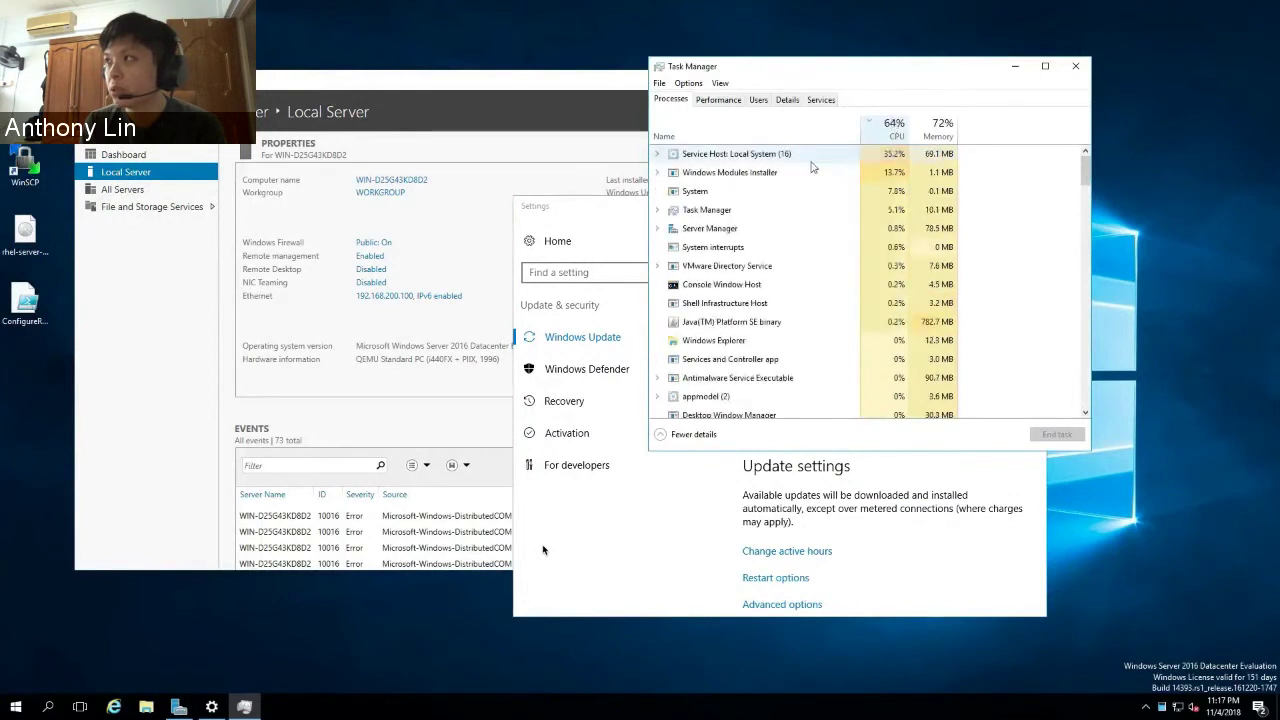
click(657, 173)
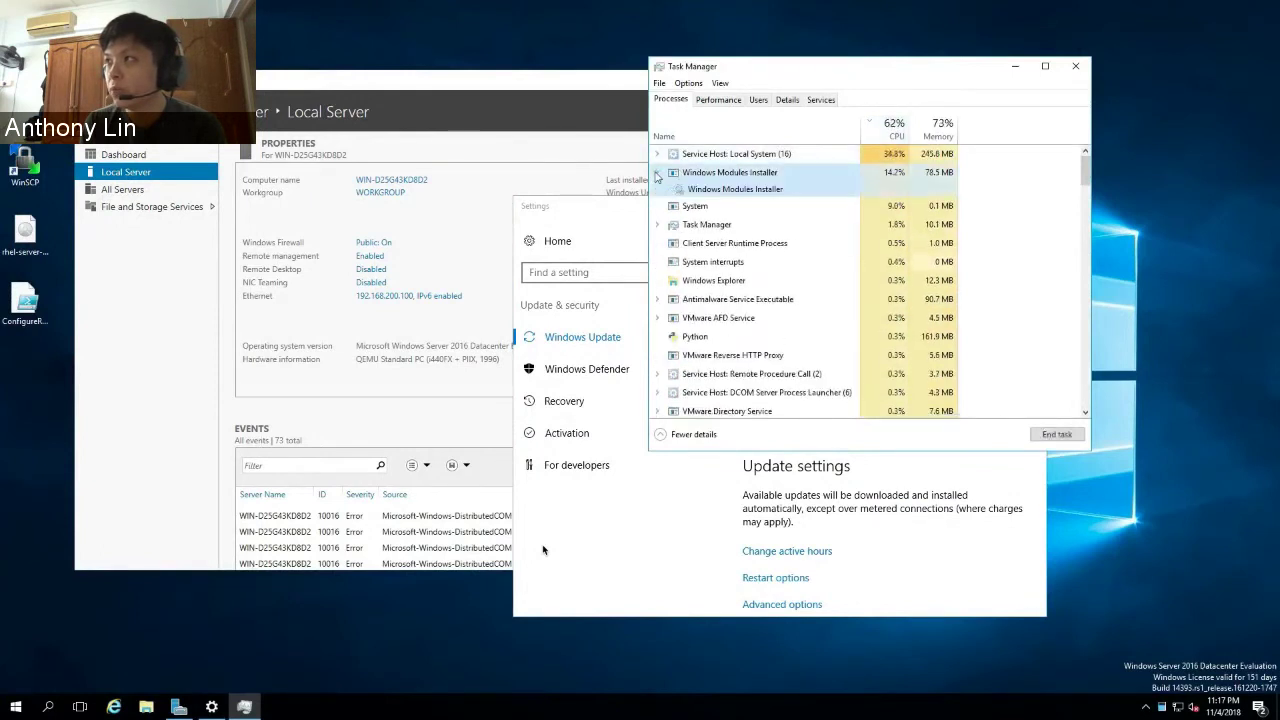
click(730, 193)
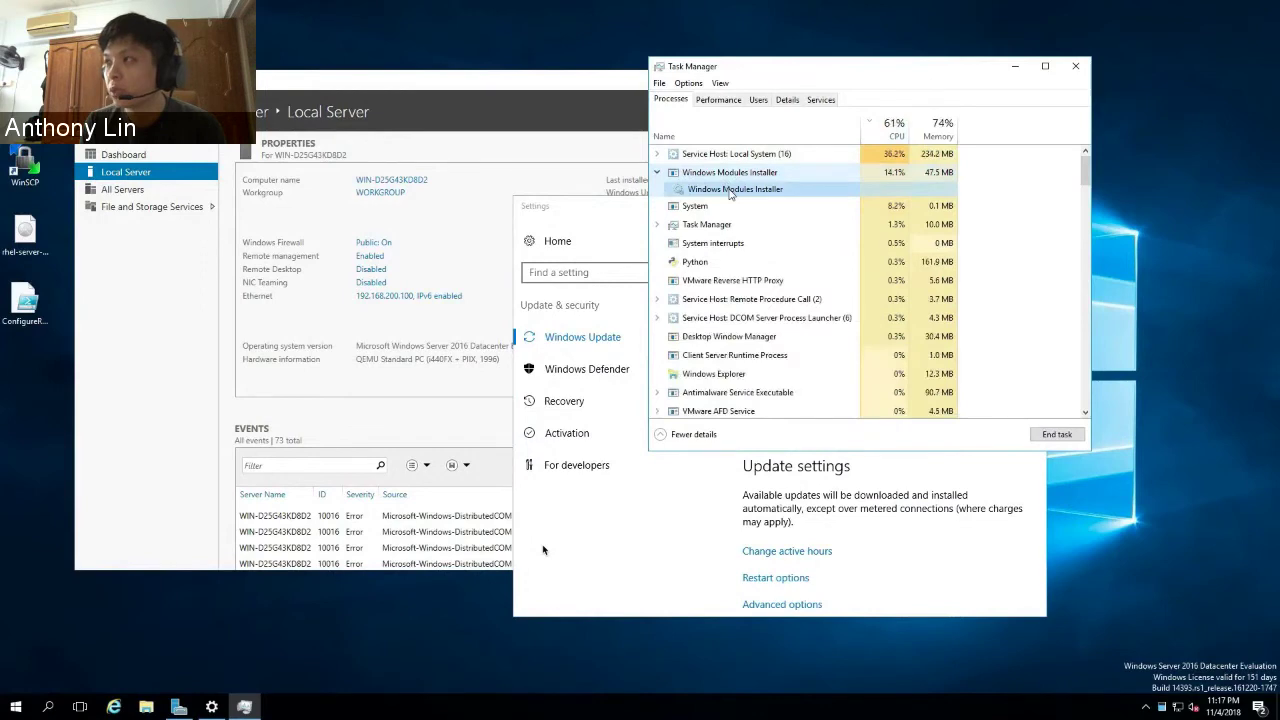
- On the other server VM, launch Task Manager and sort processes by CPU, highest first
key(super)
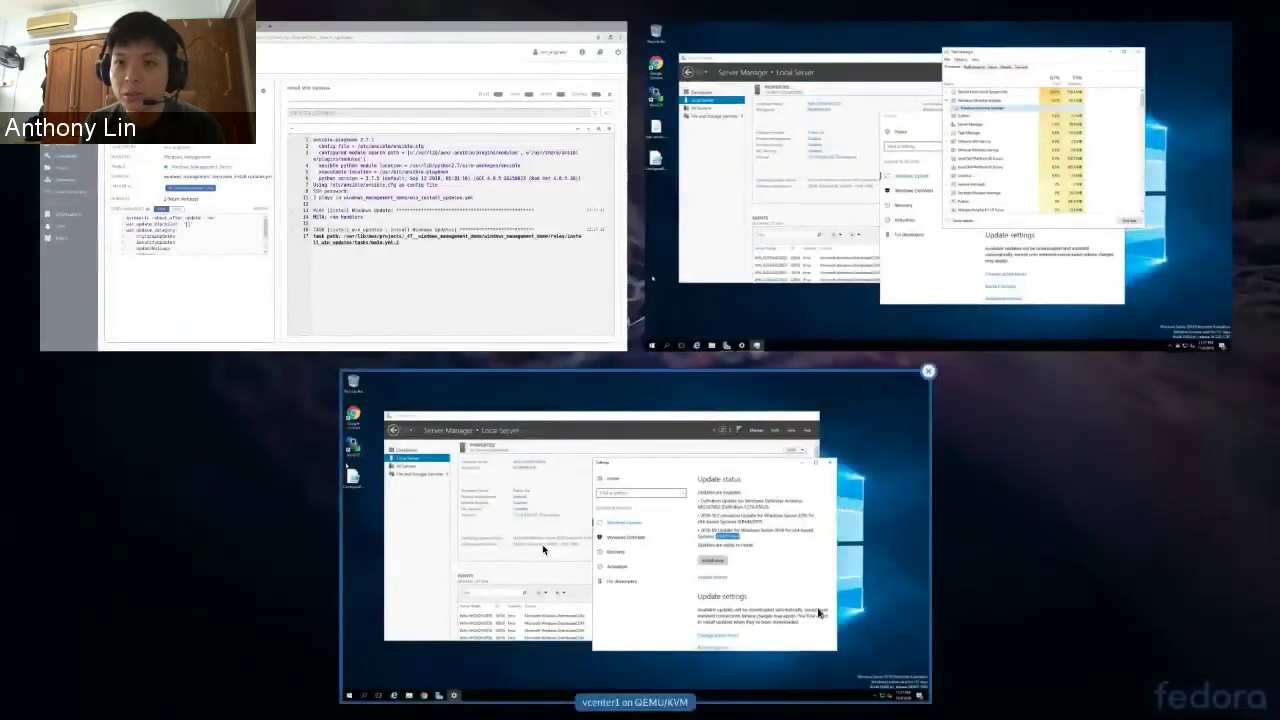
click(543, 549)
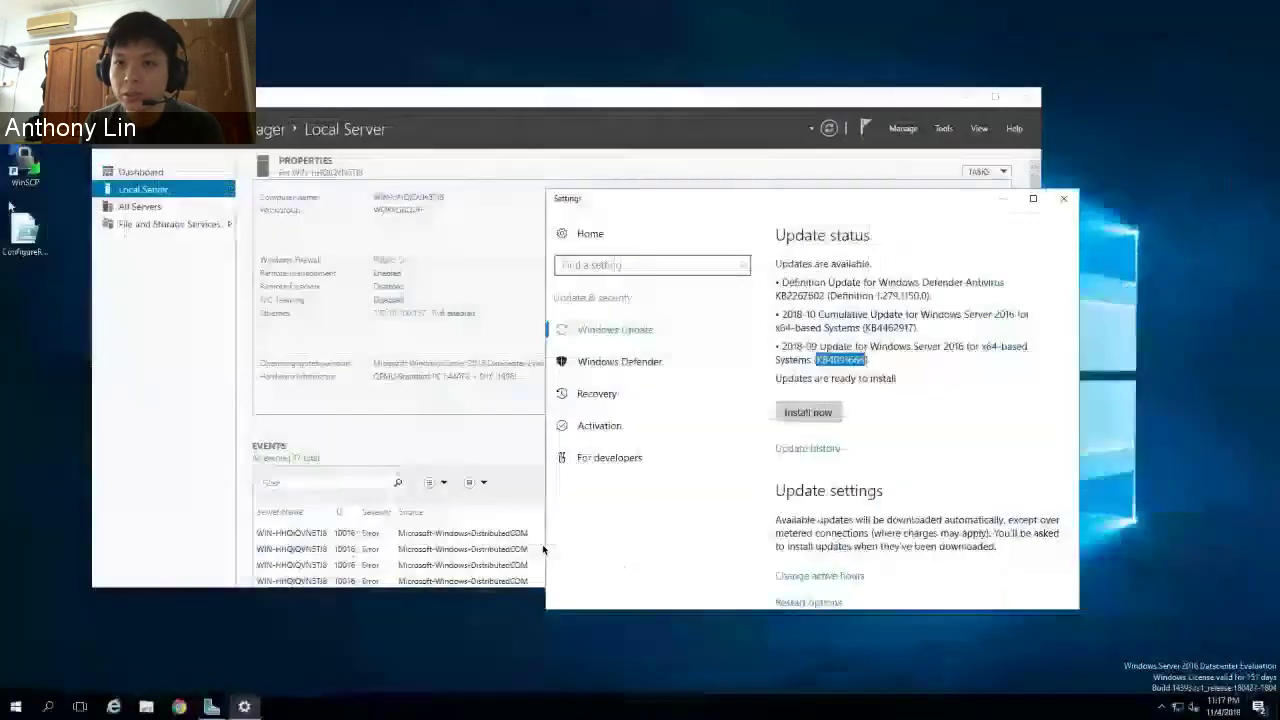
click(48, 707)
text(task)
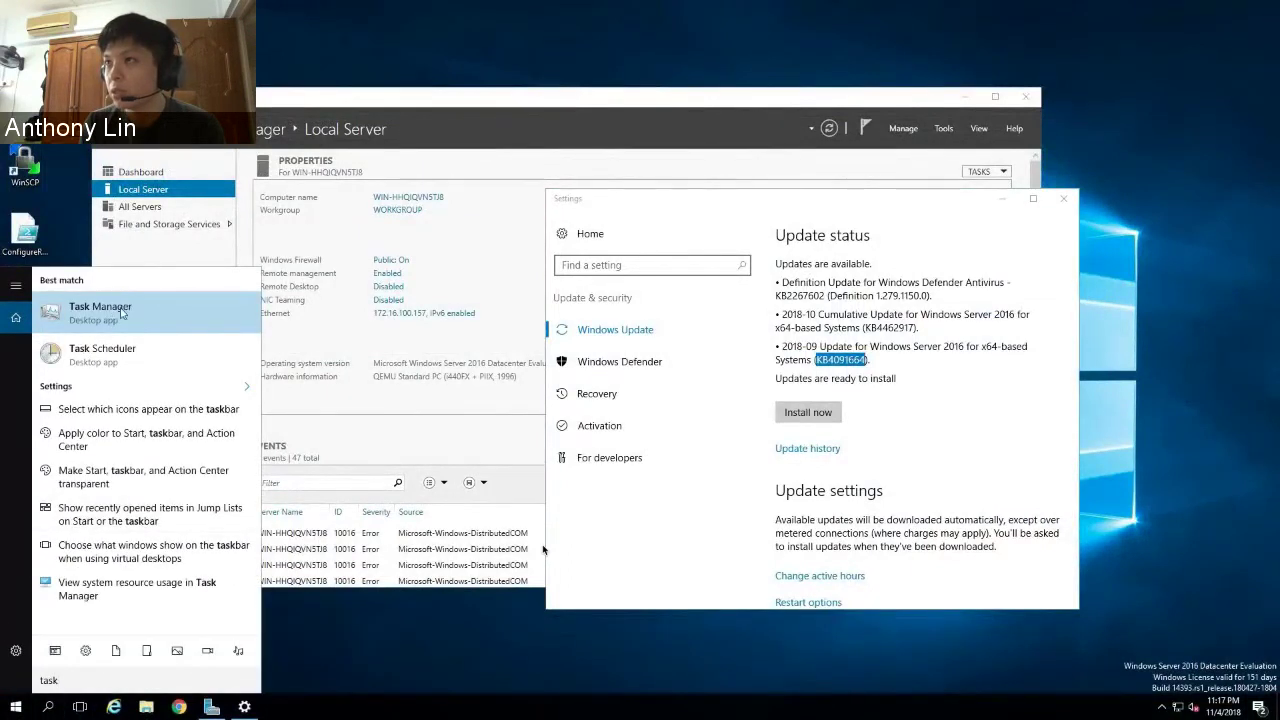
key(Return)
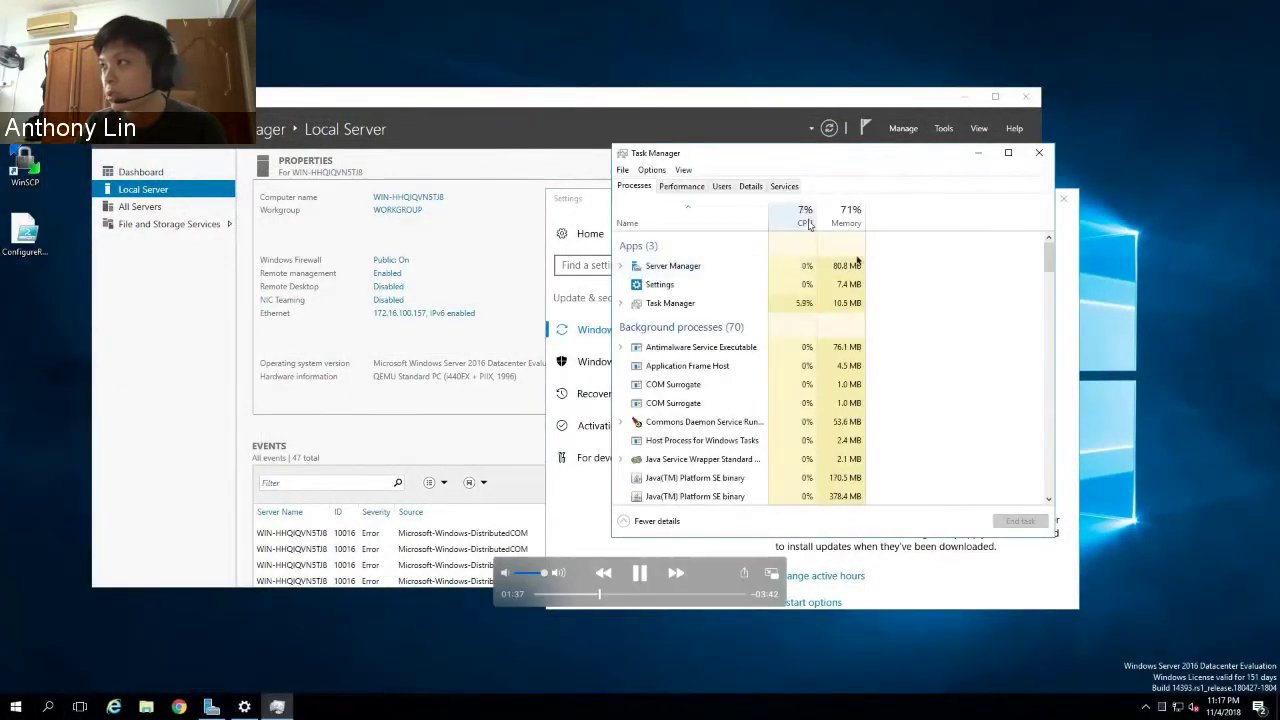
click(806, 216)
click(806, 216)
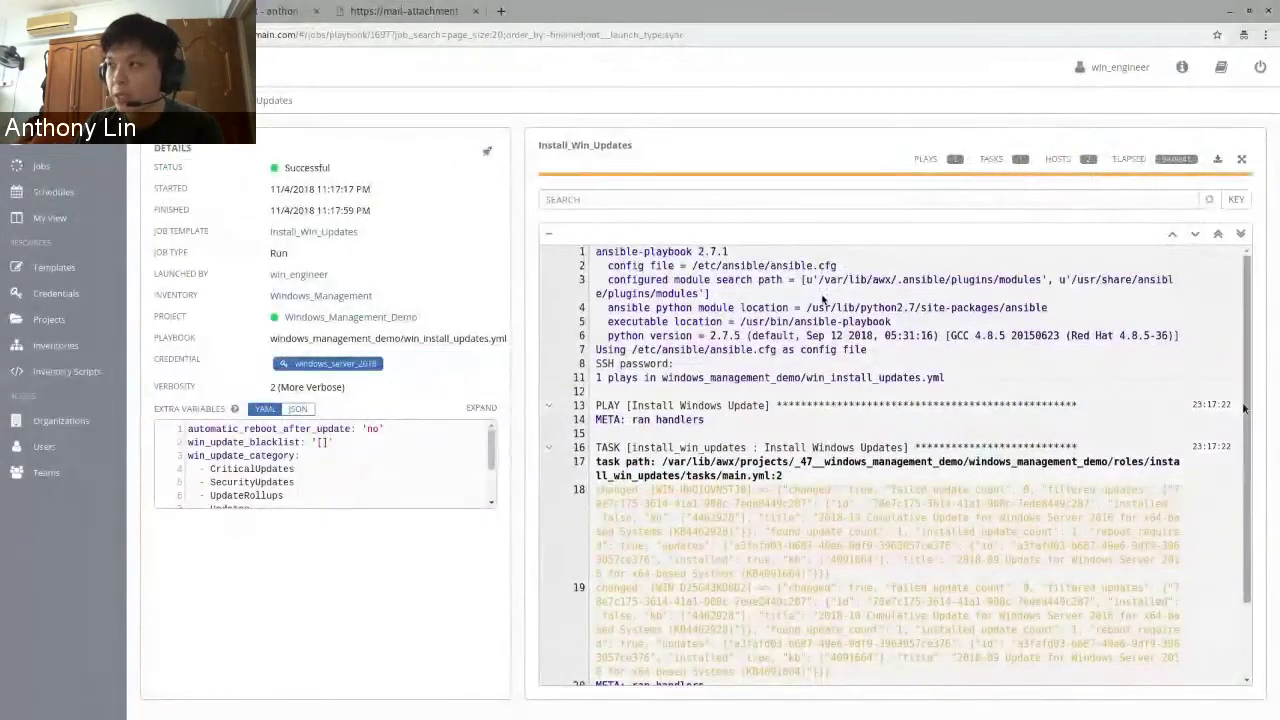
- Confirm changed=1, failed=0 for both hosts in PLAY RECAP, then switch to the vcenter2 VM
drag(1250, 441, 1252, 515)
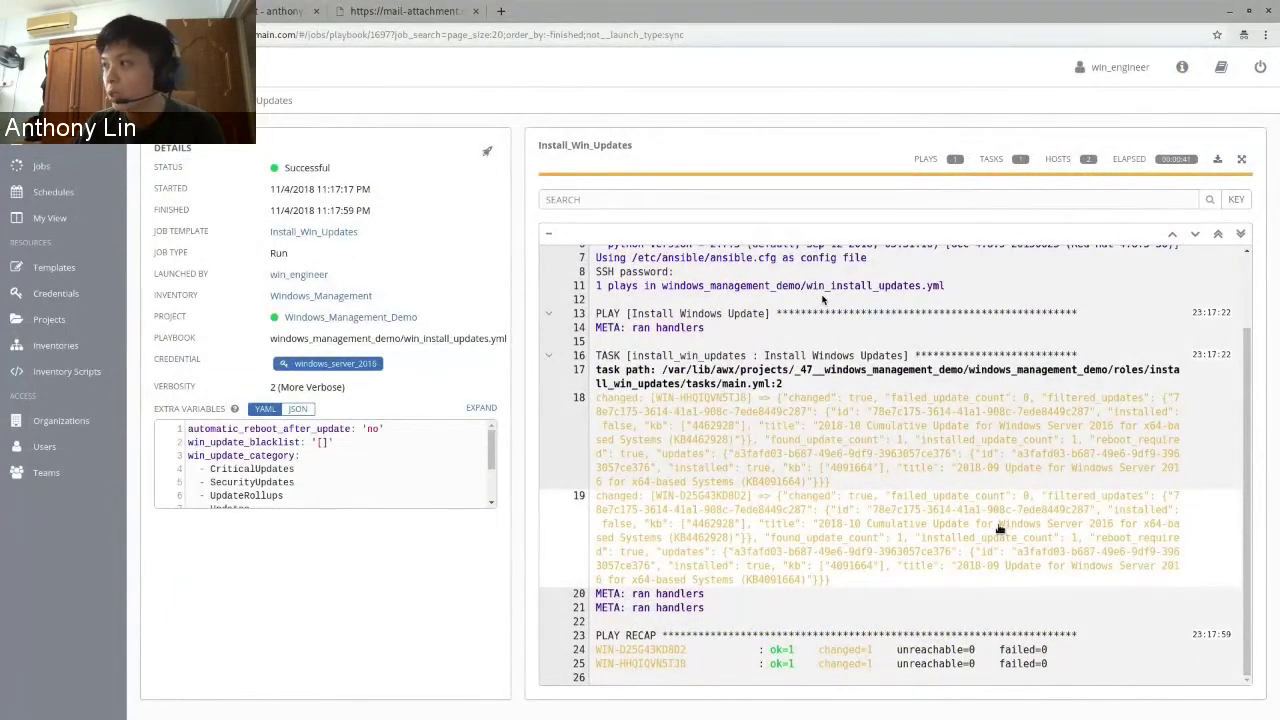
key(super)
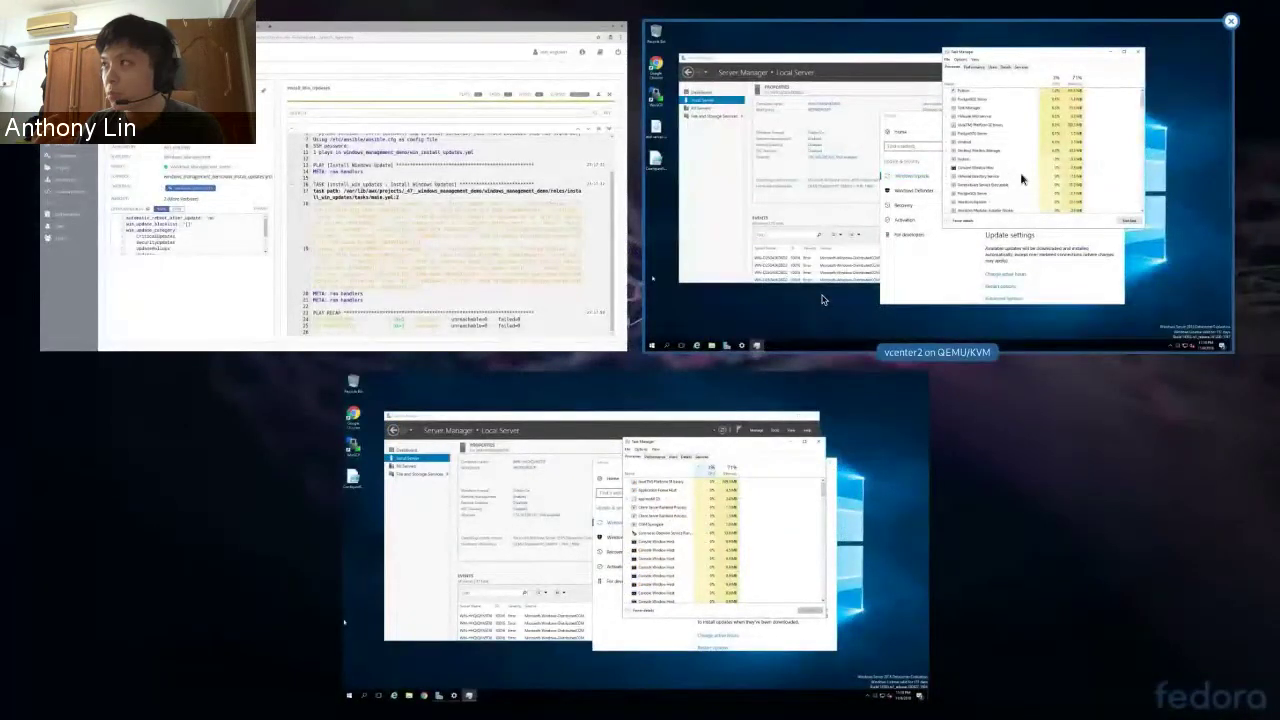
click(822, 299)
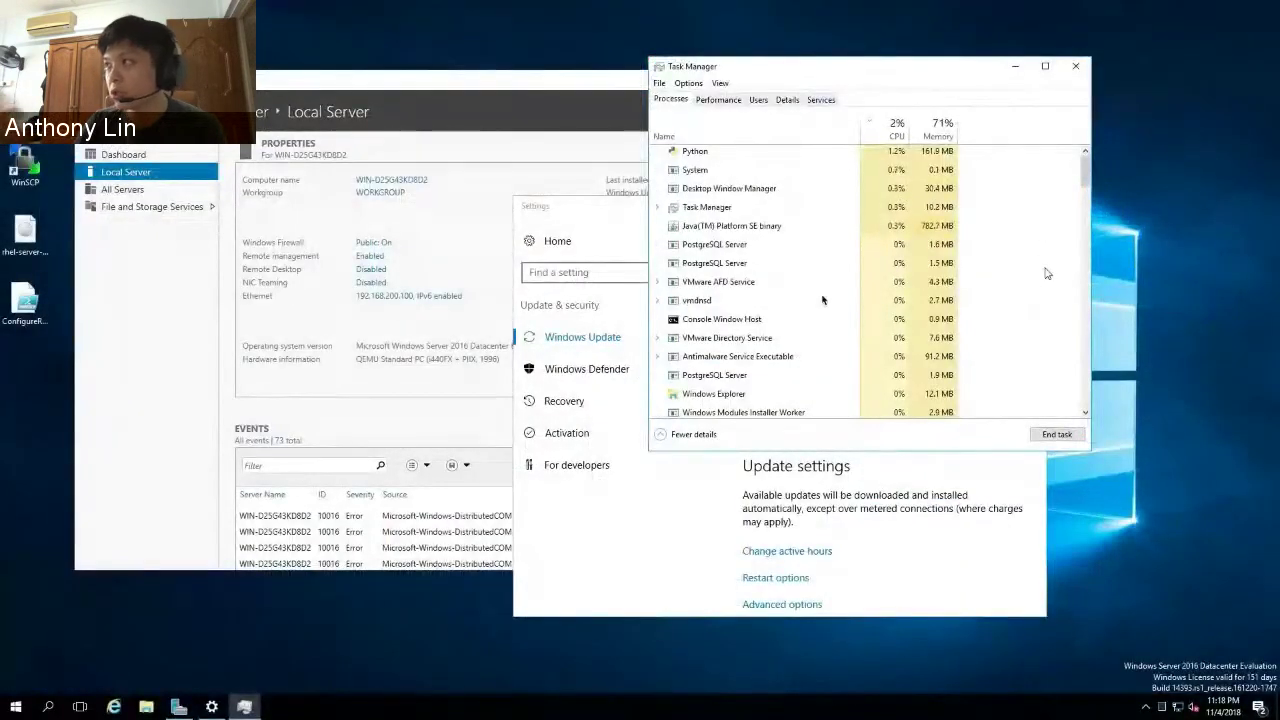
- Close Task Manager, view Update history showing KB4091664 pending restart, then skip the demo ahead
click(1075, 66)
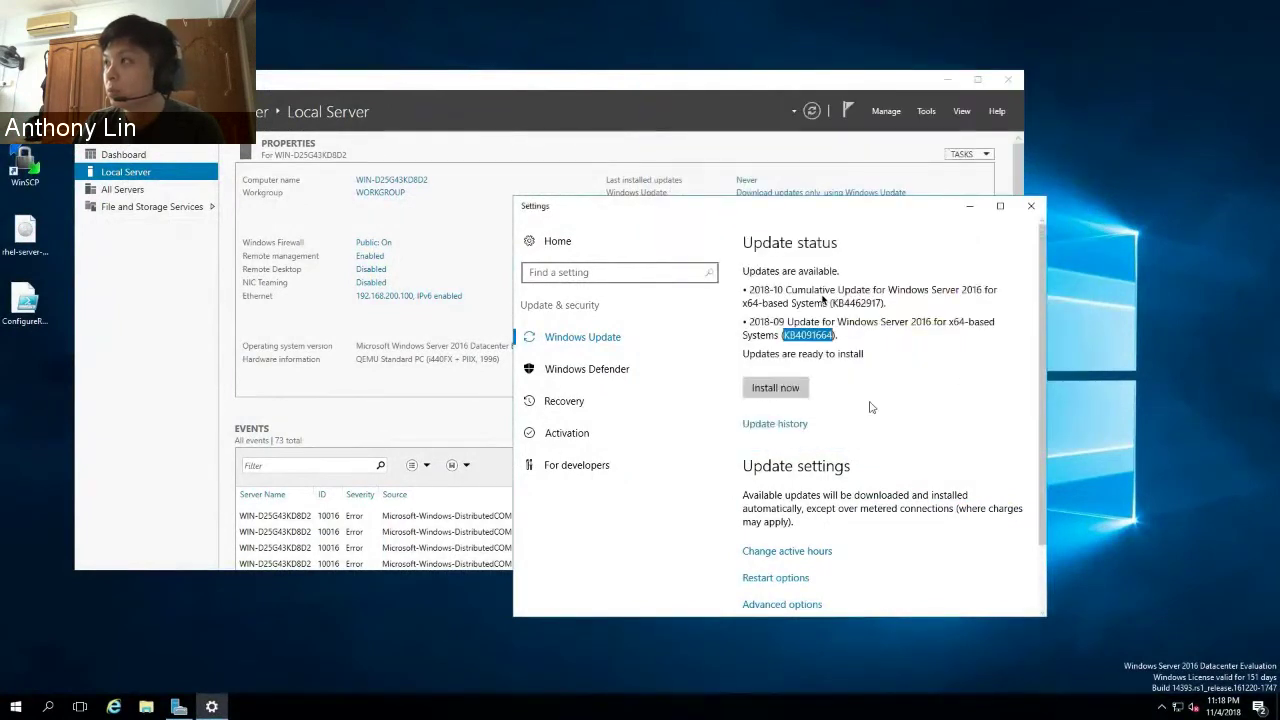
click(787, 426)
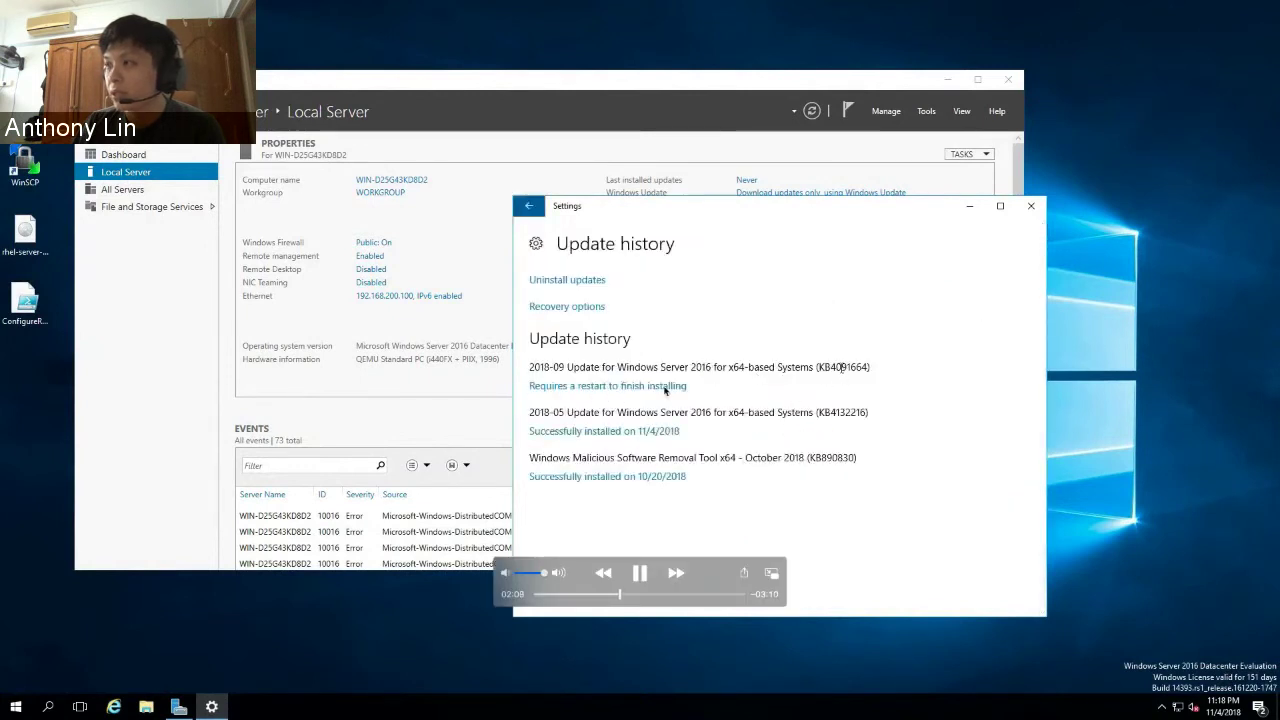
click(640, 574)
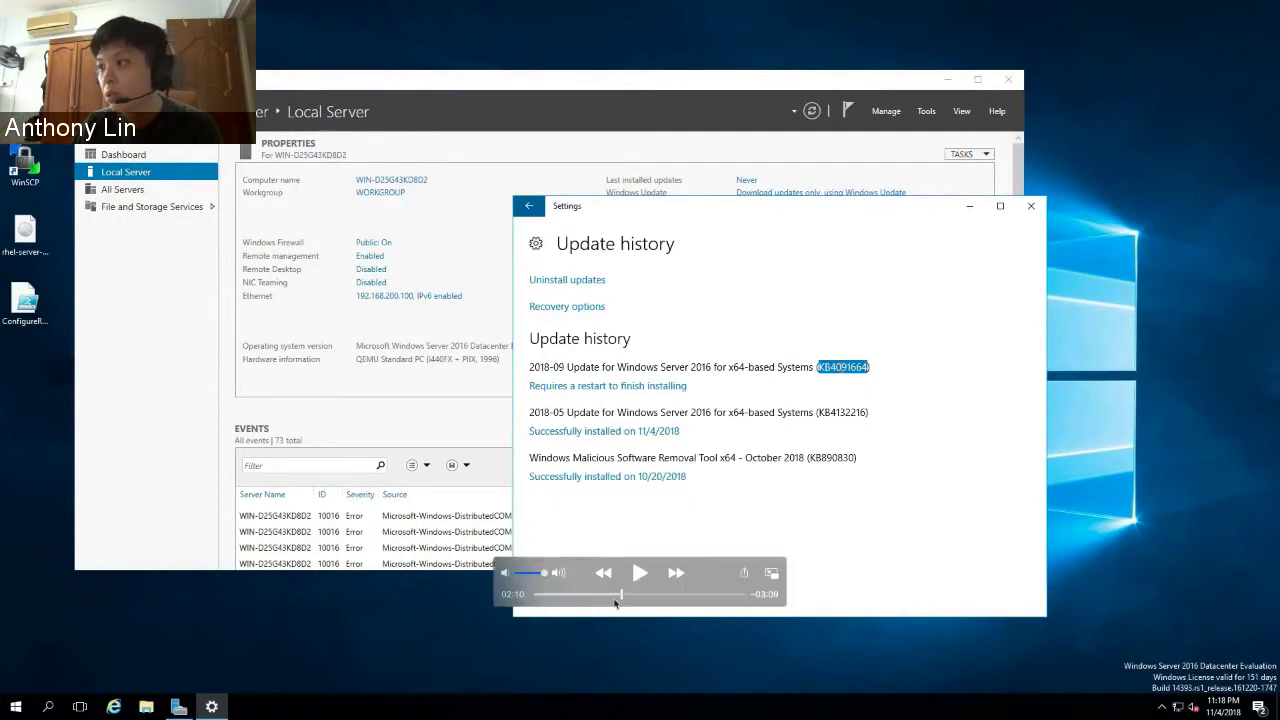
drag(622, 596, 703, 597)
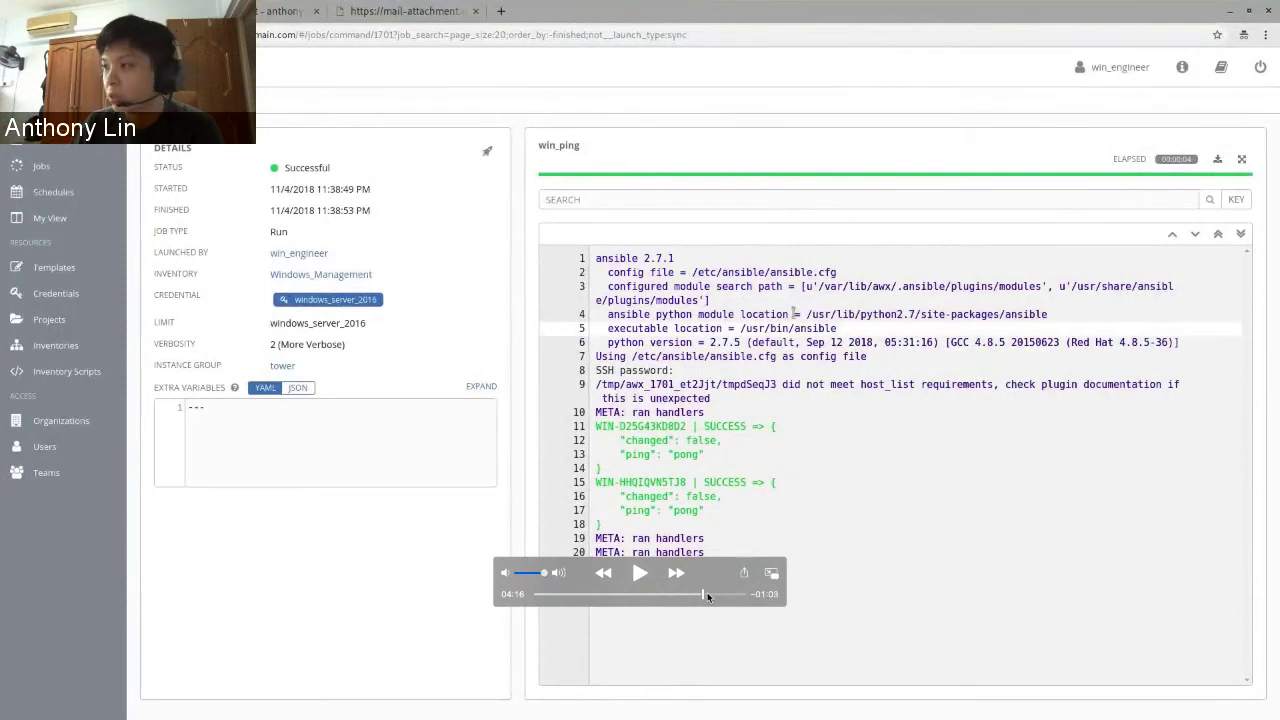
- Skip the demo ahead to the finished Check_Win_Updates job and its mailed report
drag(703, 595, 715, 594)
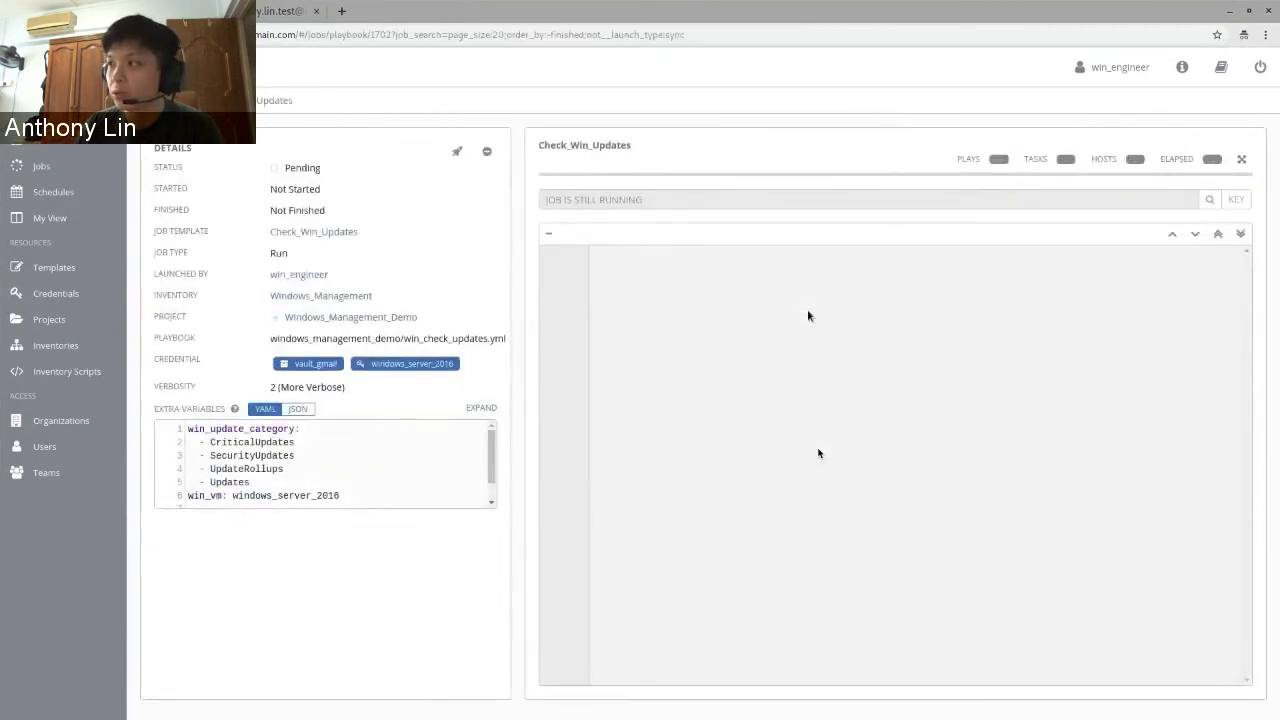
mouse_move(734, 597)
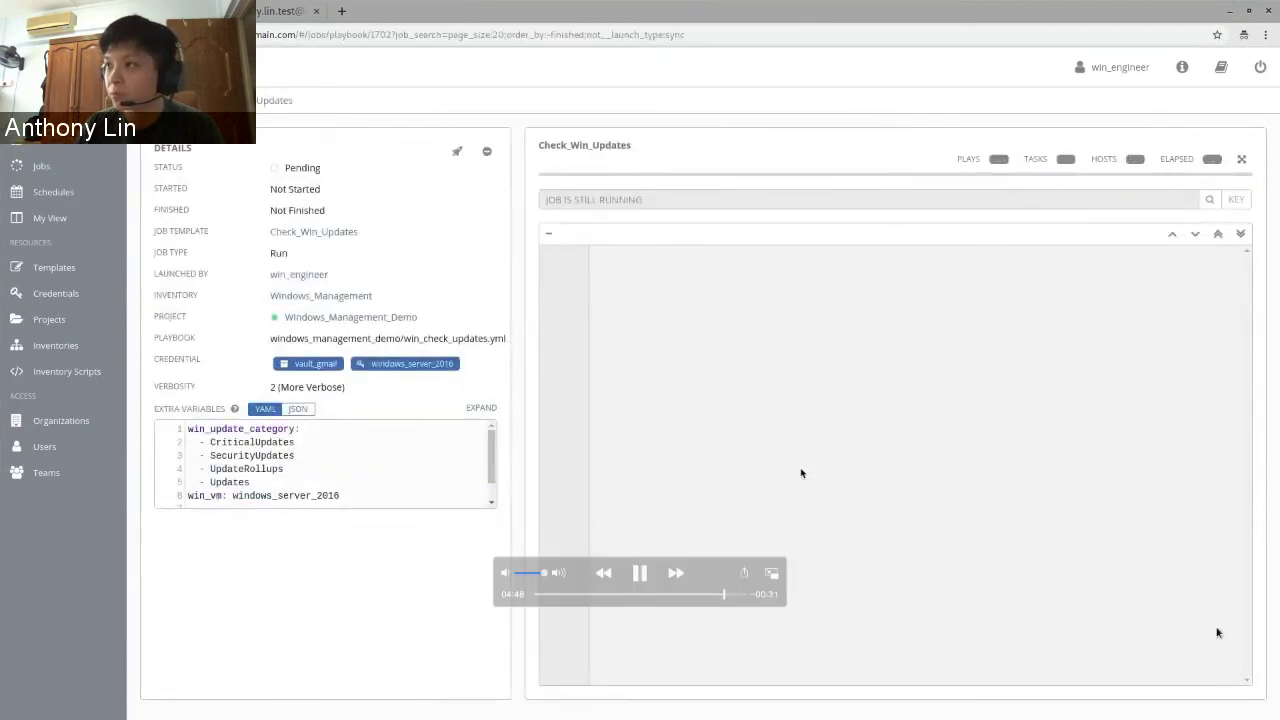
click(732, 595)
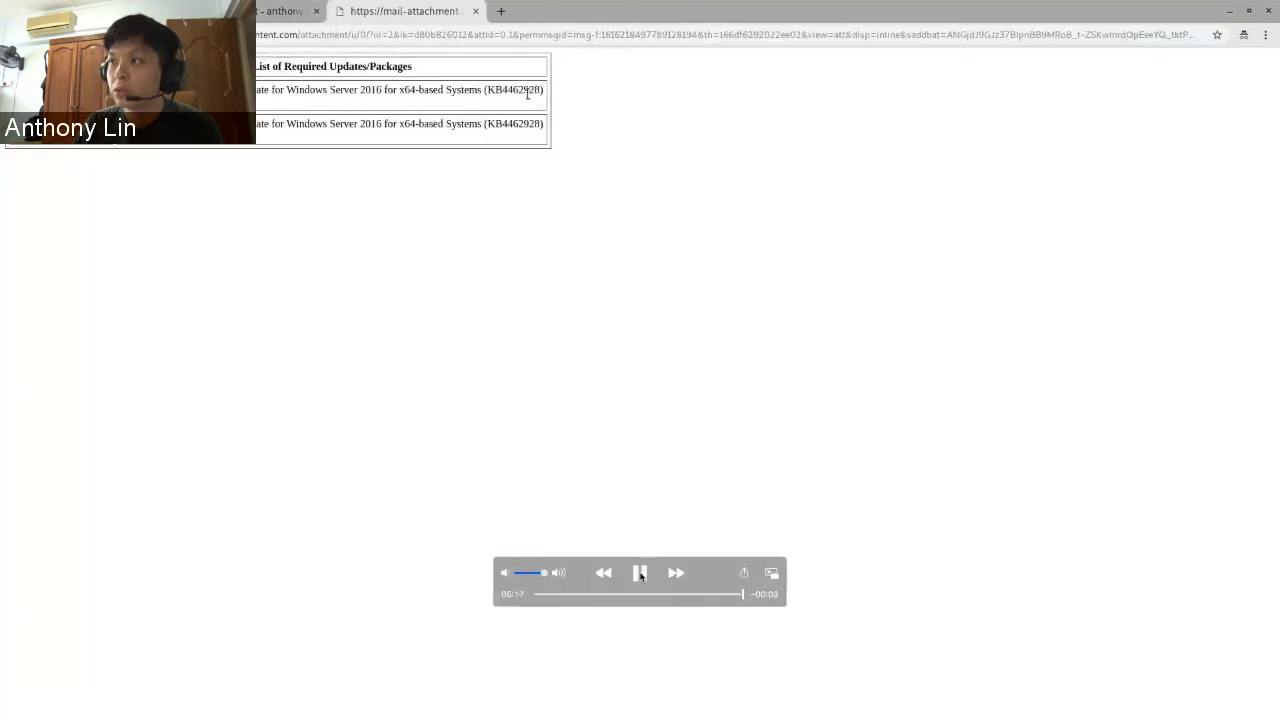
- Pause the video on the required-updates report listing only KB4462928
click(640, 572)
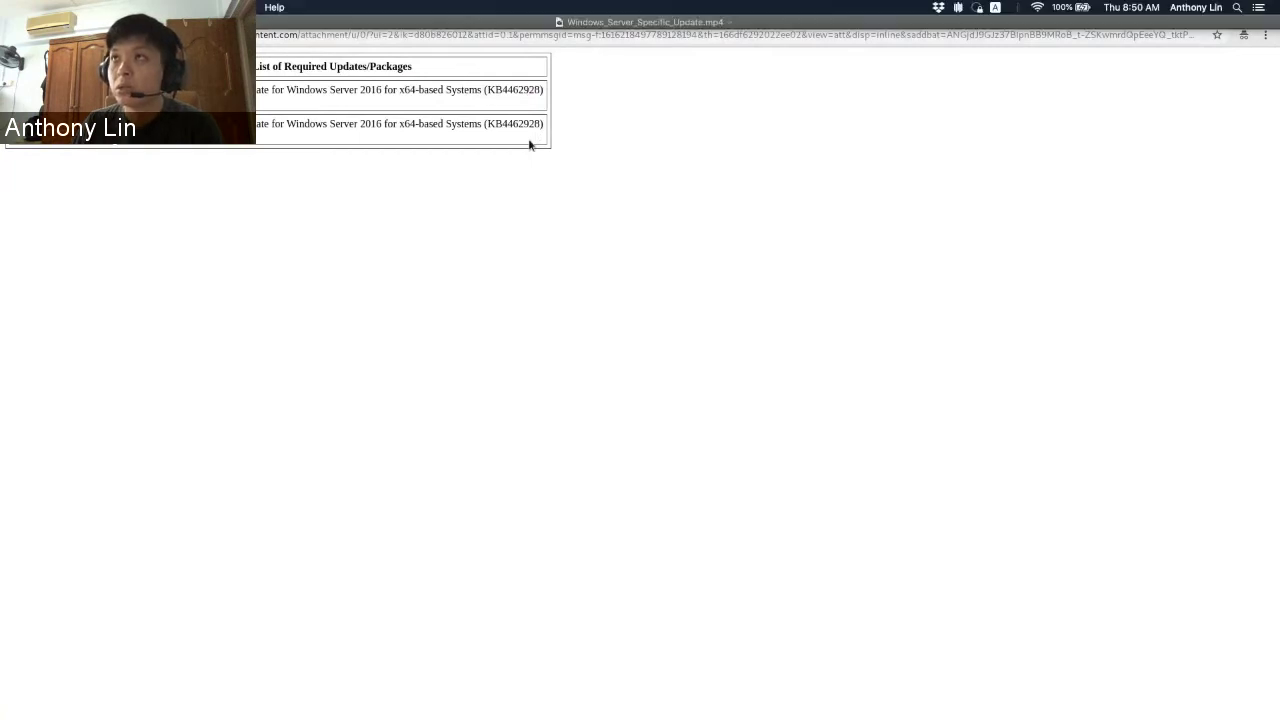
- Close the demo video and present the deck from slide 55, 'Windows Updates'
key(Escape)
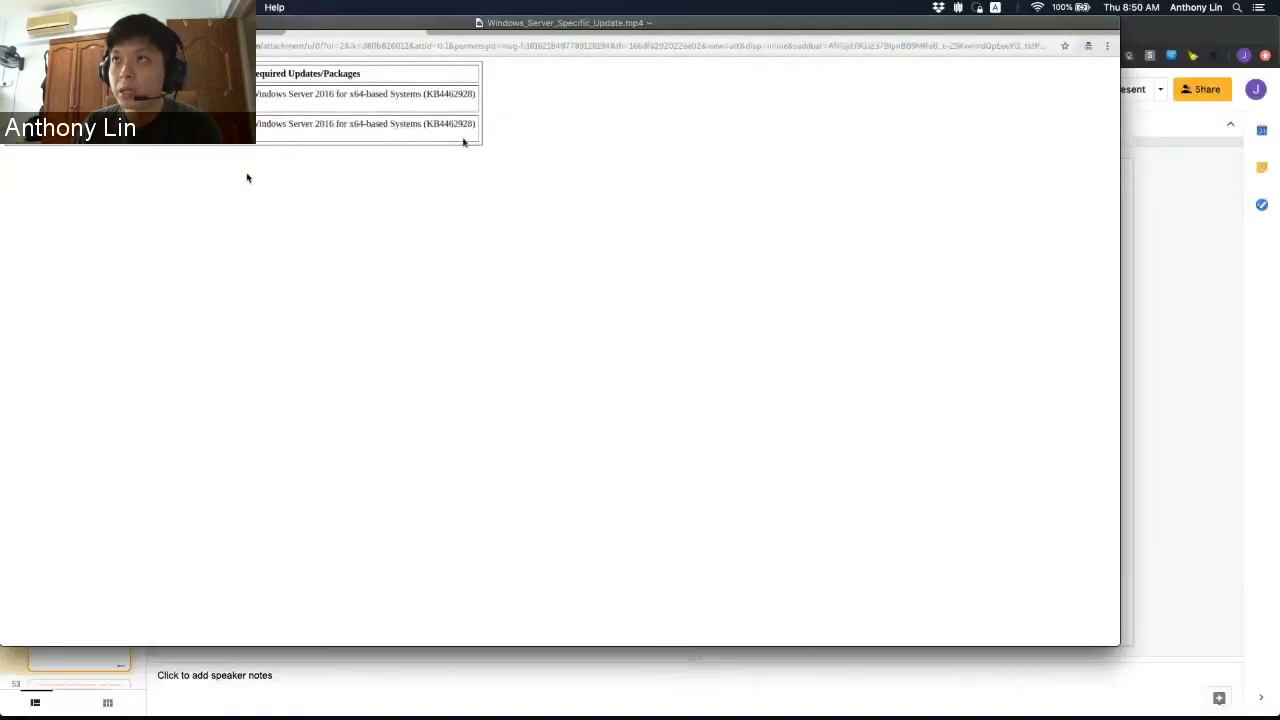
key(super+w)
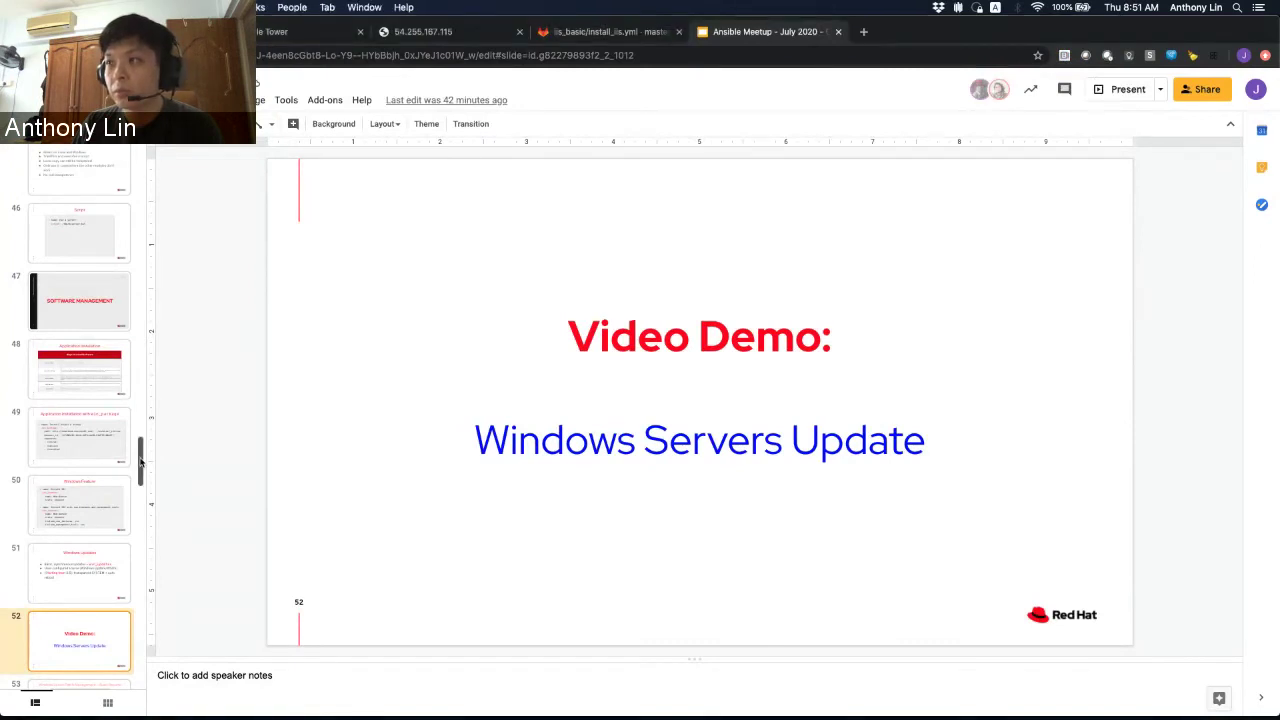
scroll(138, 455, down, 3)
scroll(139, 455, down, 2)
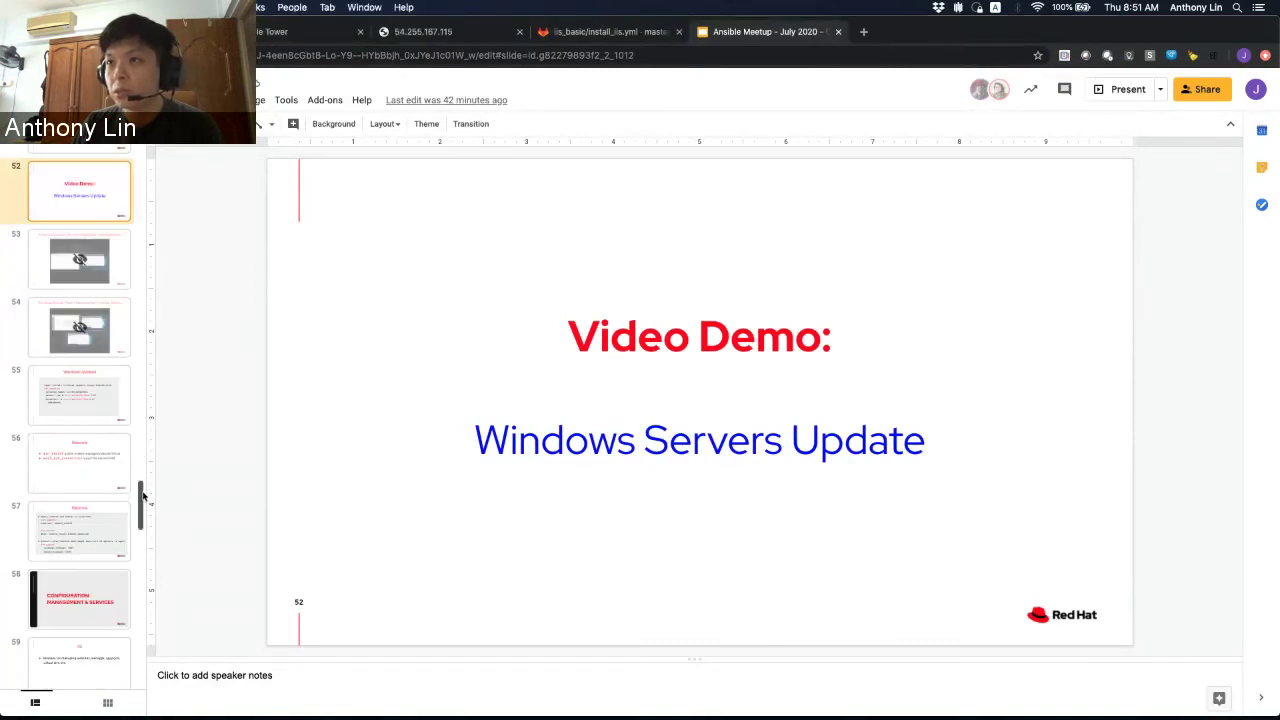
click(96, 399)
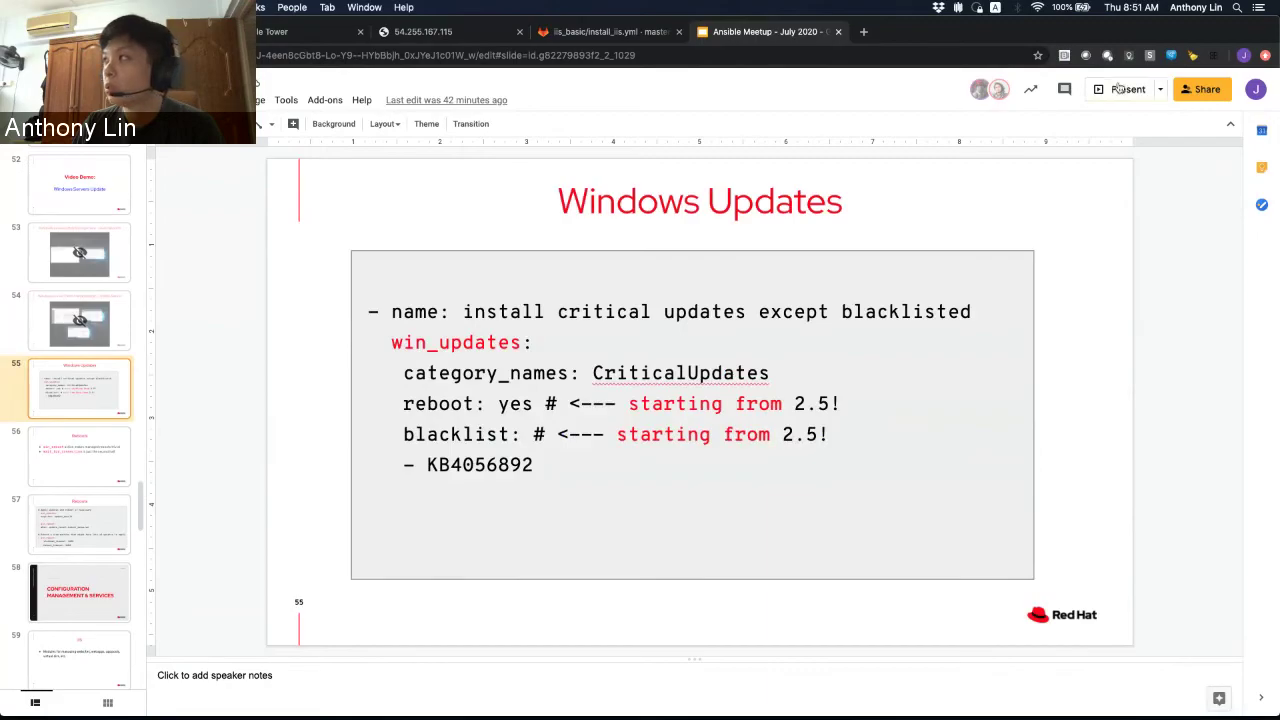
click(1121, 89)
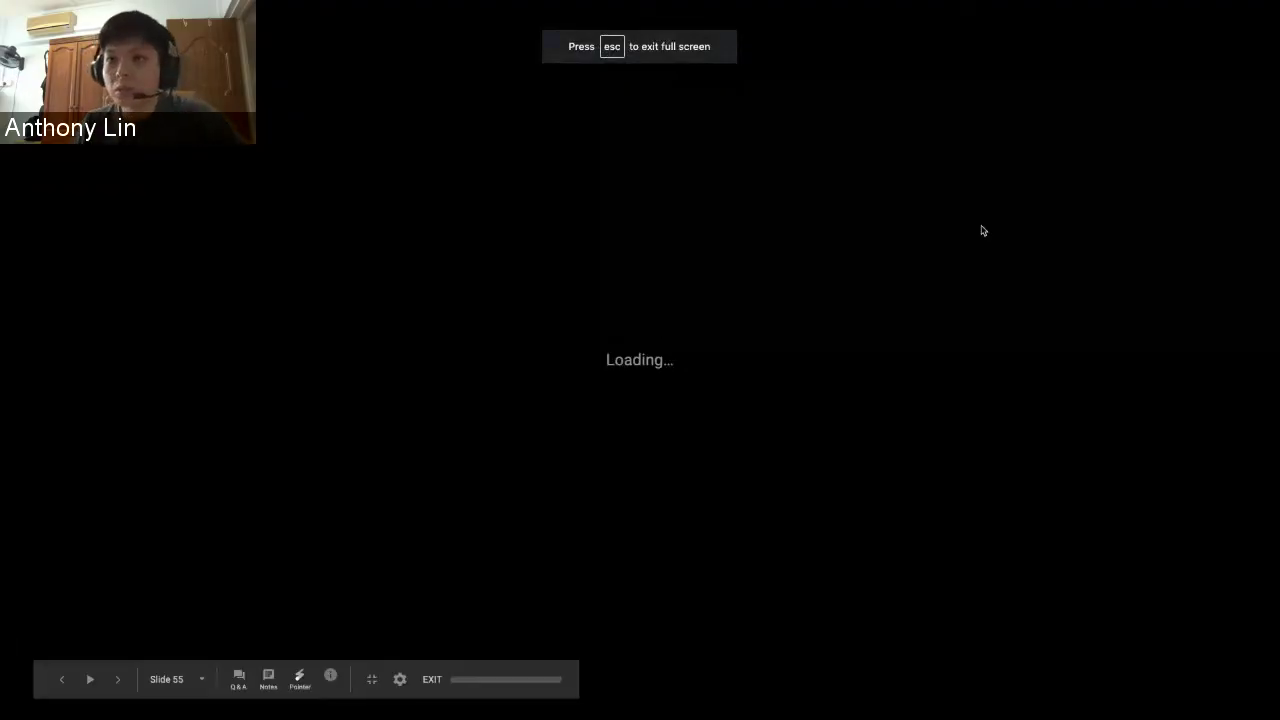
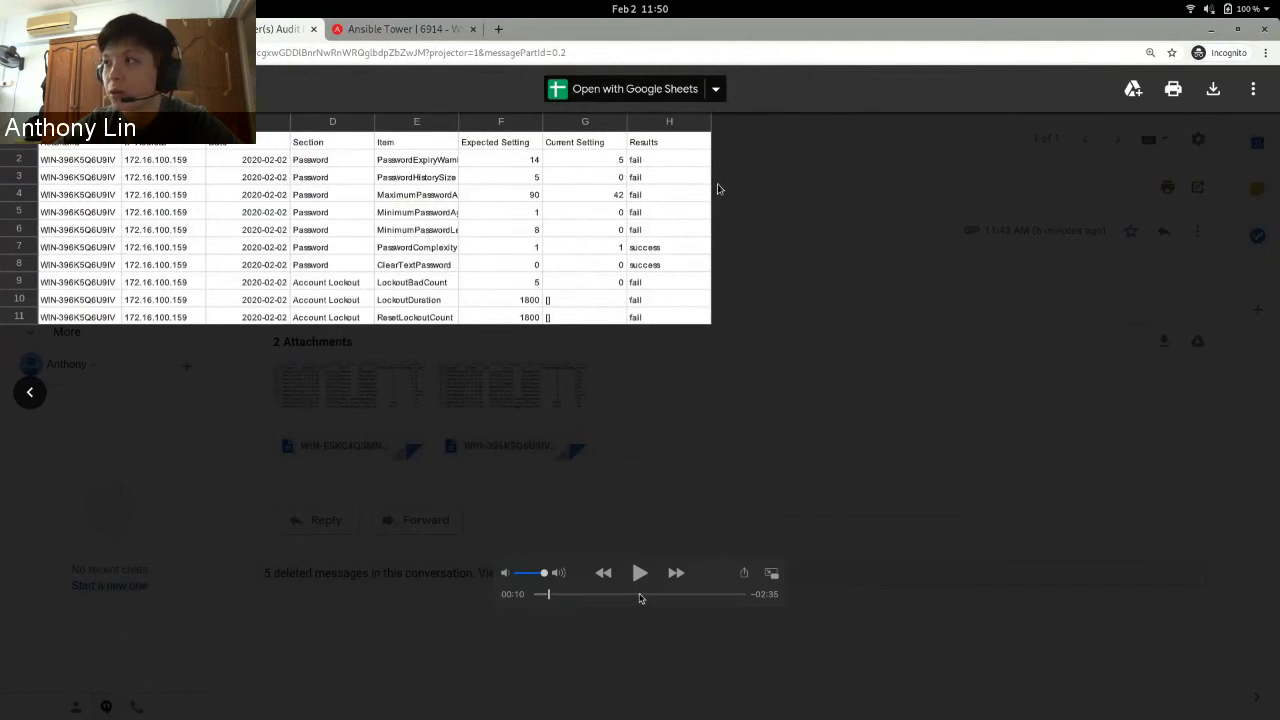
- Resume the demo video past the failing audit report toward the hardening template's launch survey
click(640, 572)
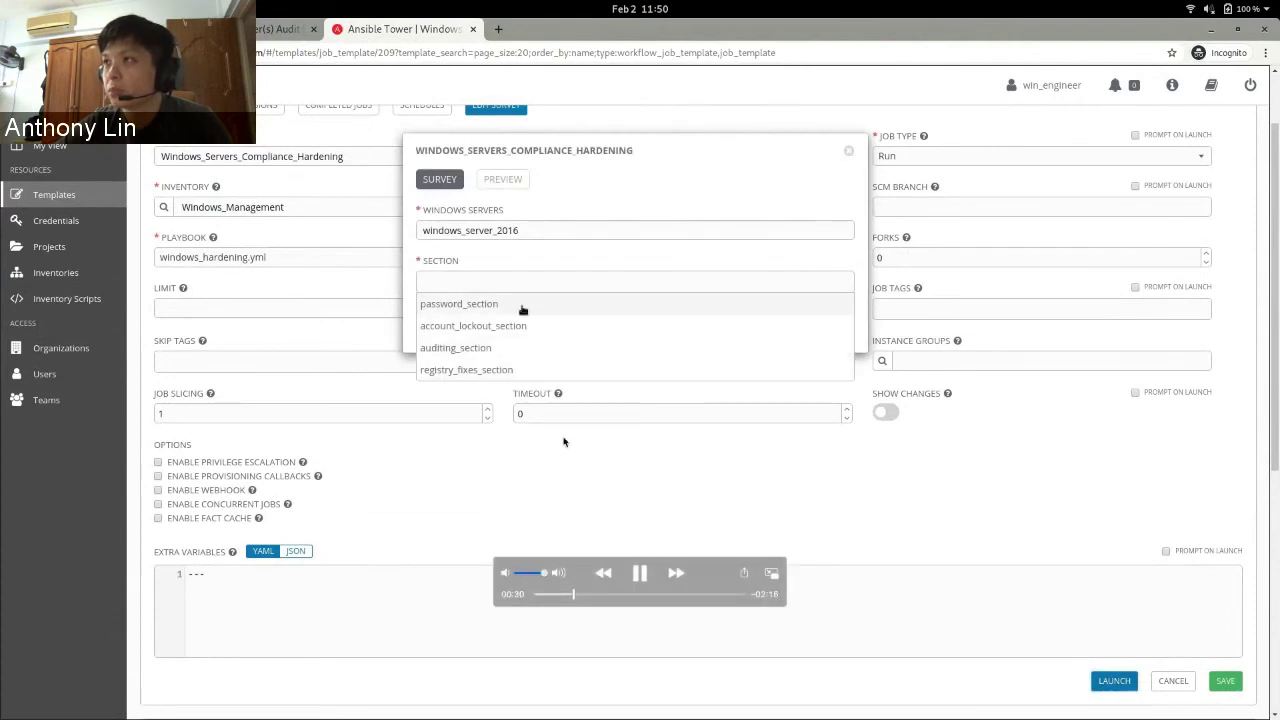
- Play the demo through launching hardening for password and lockout sections to success, then show all windows
click(642, 573)
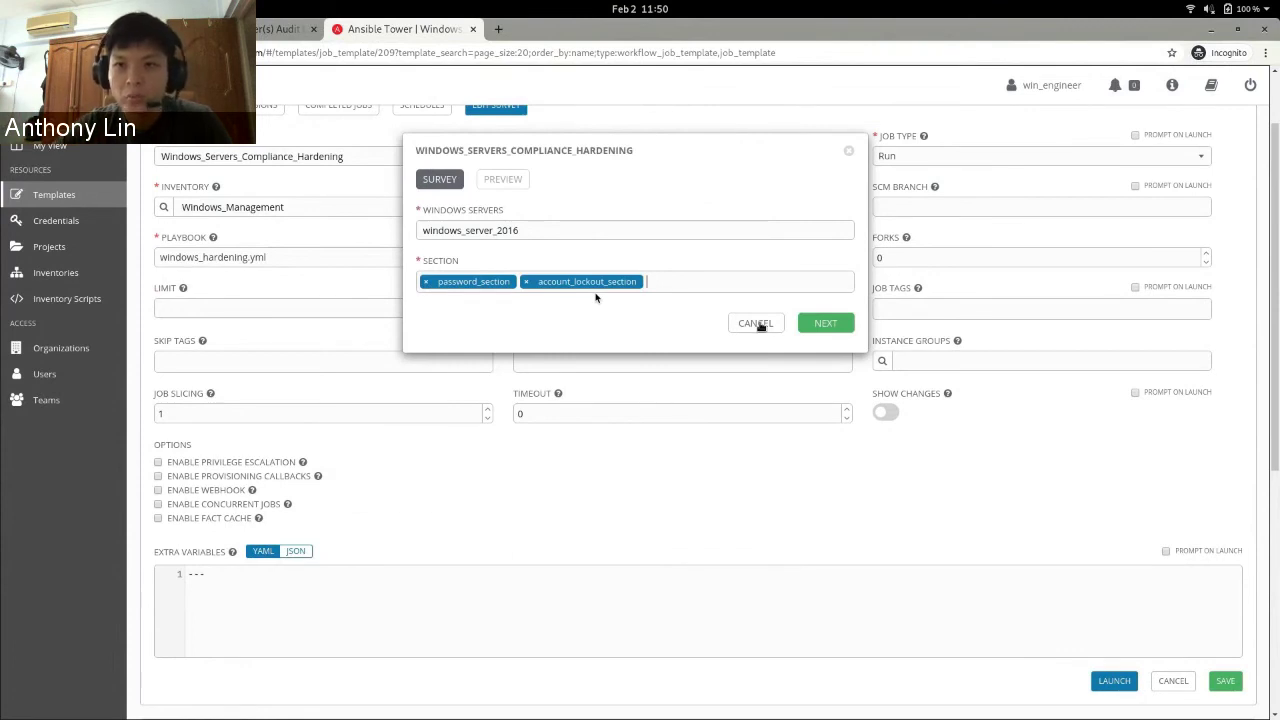
mouse_move(1112, 290)
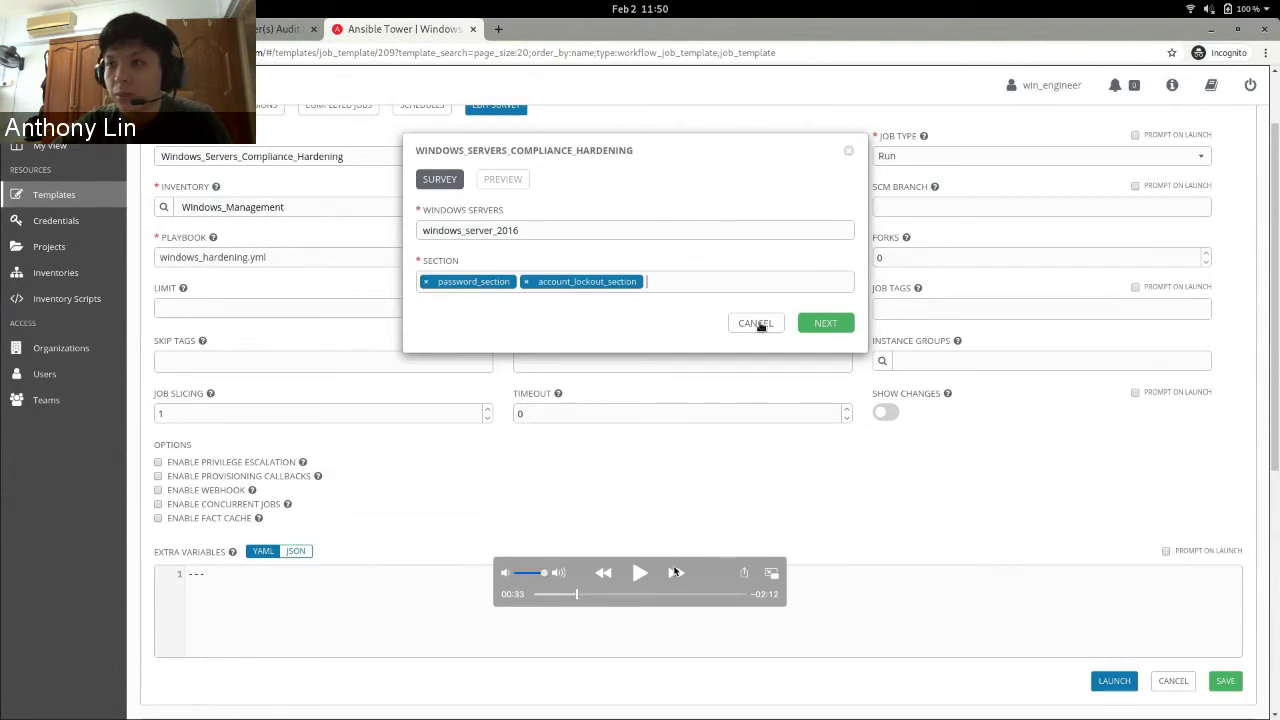
click(641, 572)
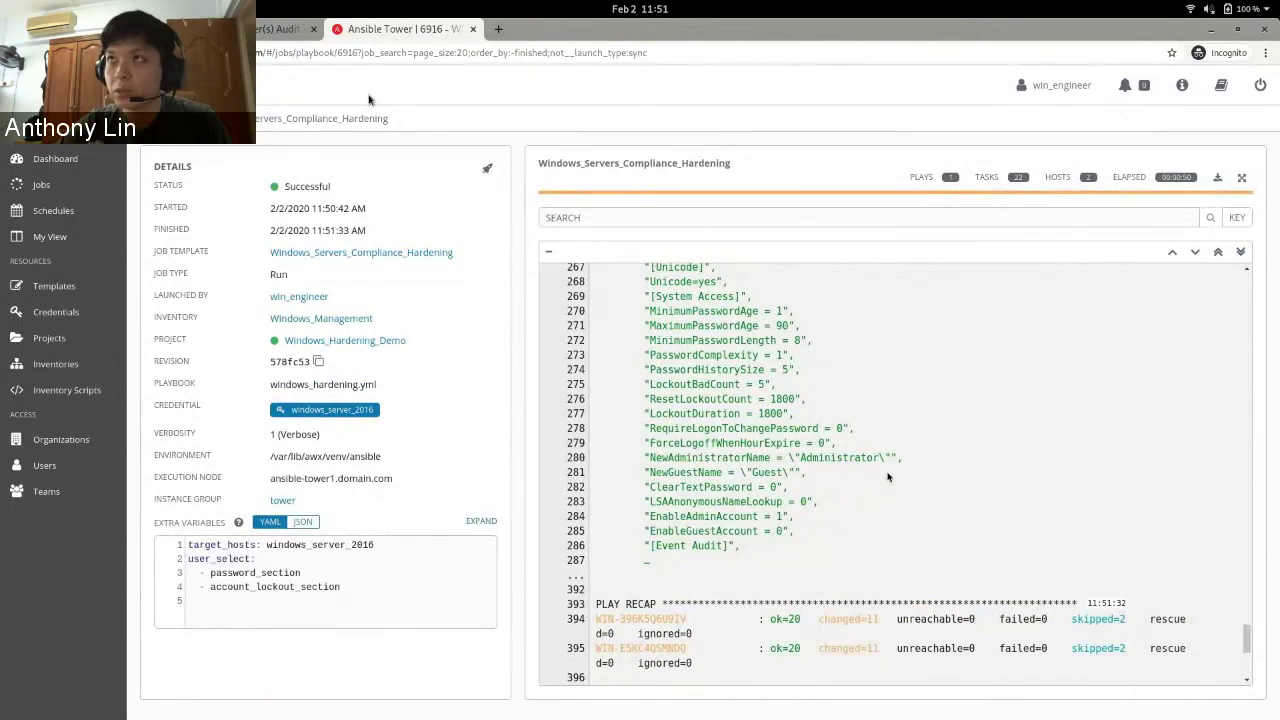
key(super)
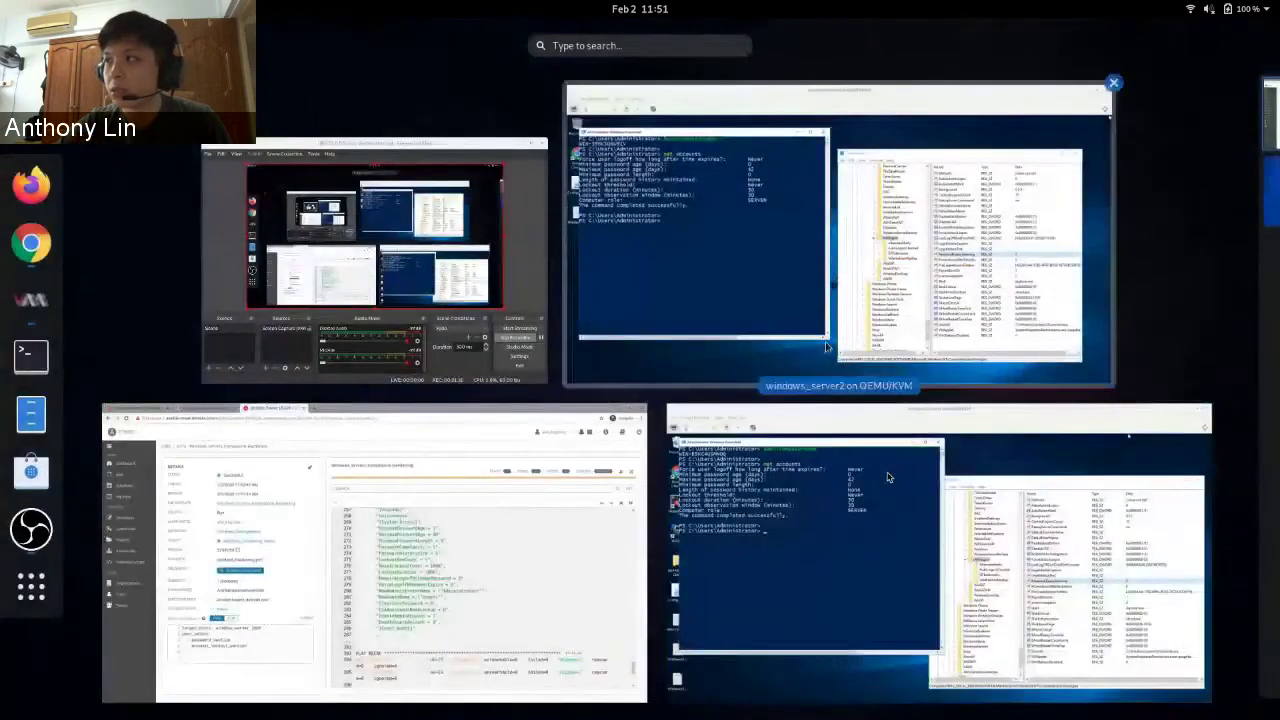
- On windows_server2, rerun 'net accounts' to confirm length 8, max age 90, lockout 5, then return to Tower
click(817, 335)
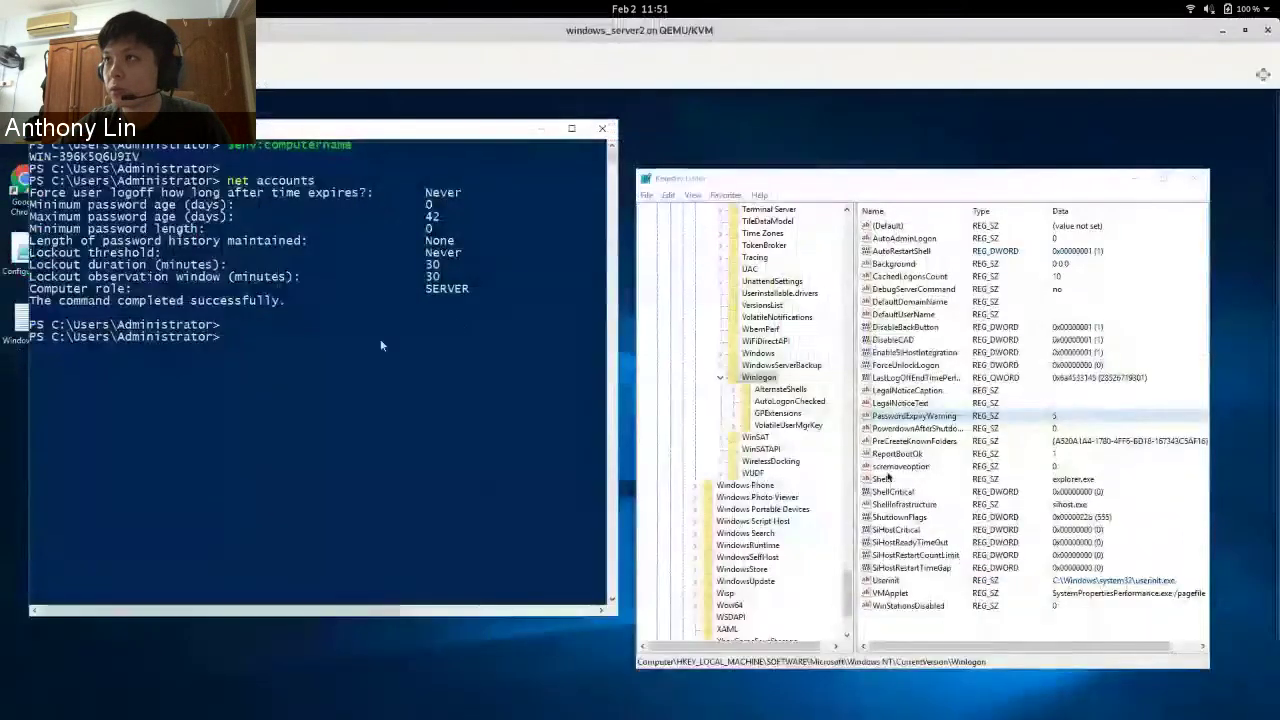
key(Up)
key(Return)
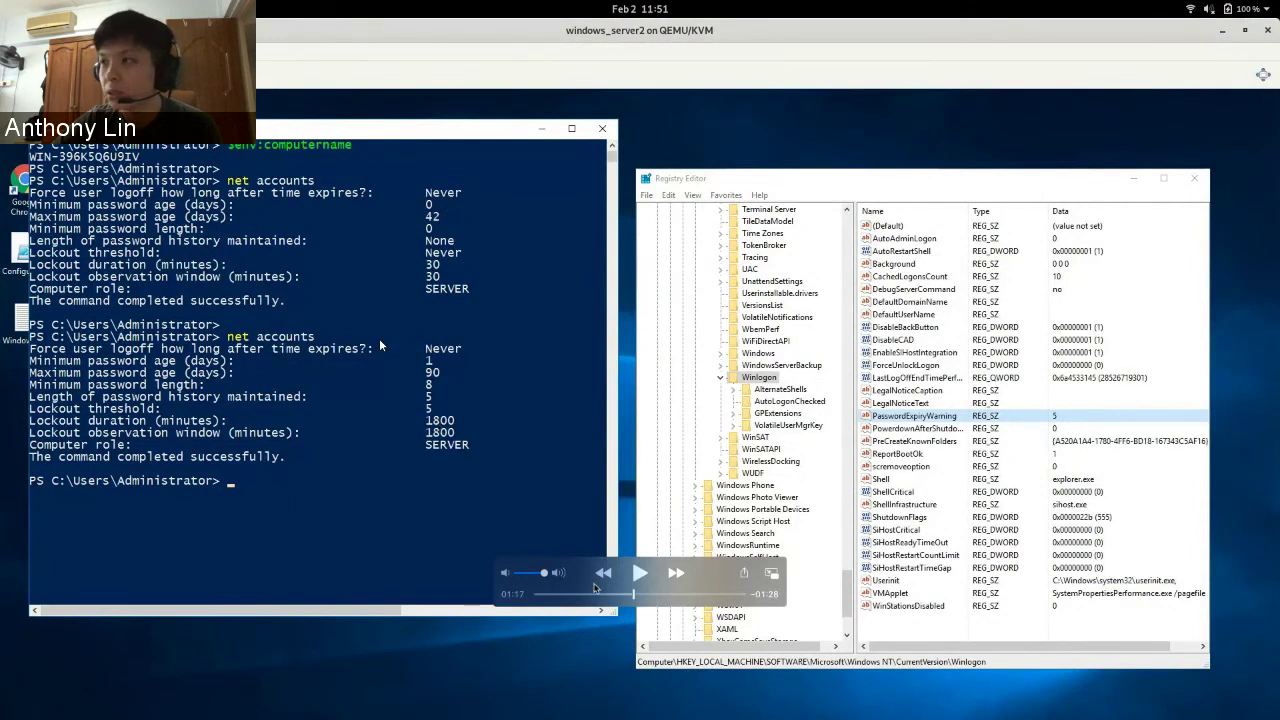
click(640, 576)
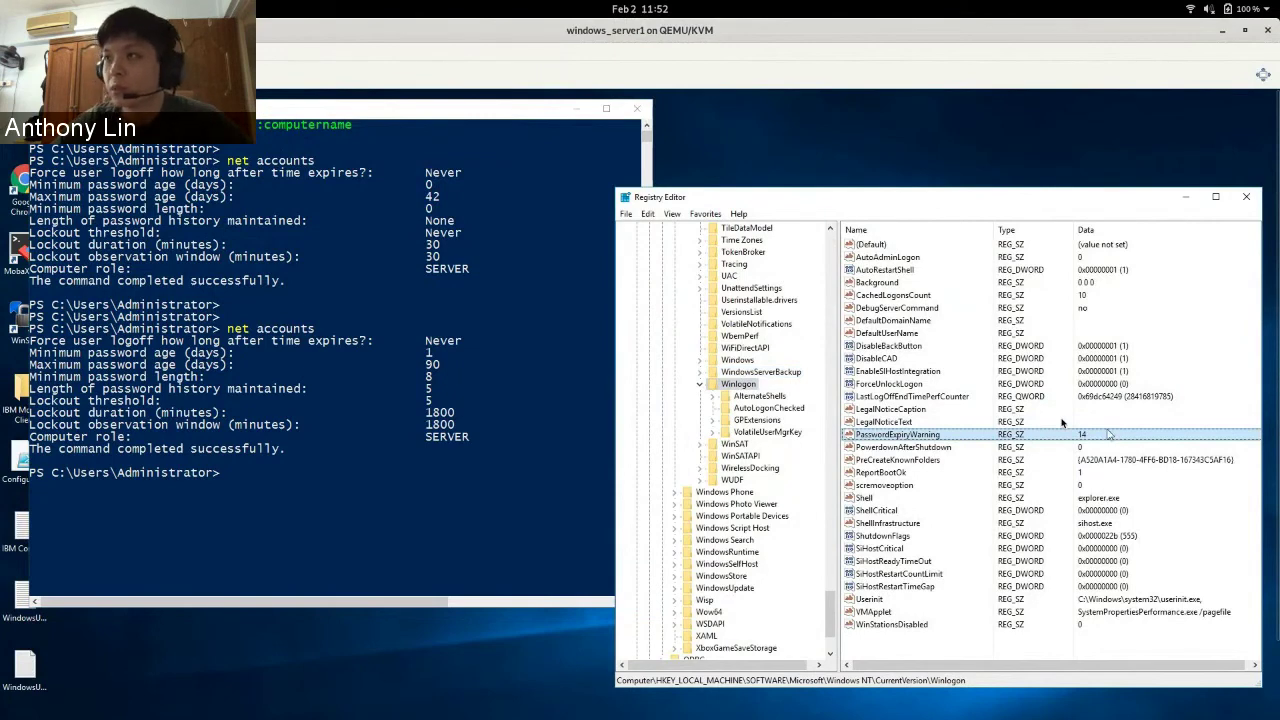
key(Tab)
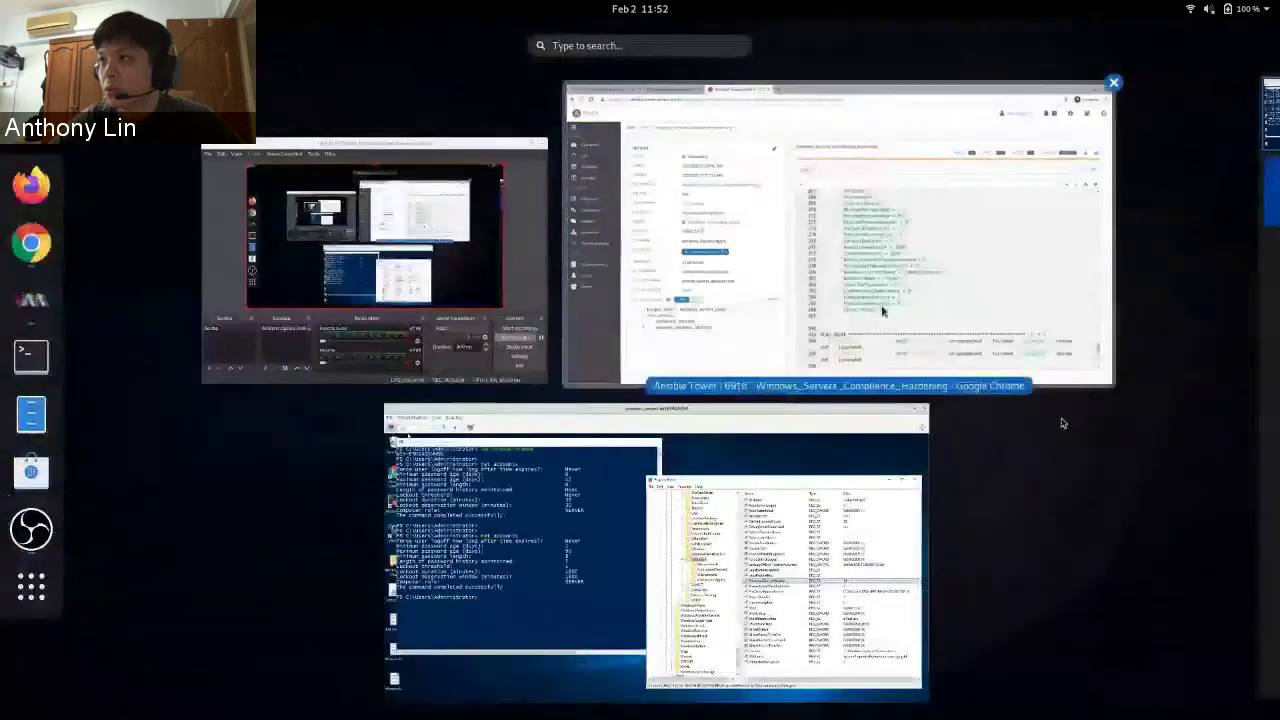
key(Return)
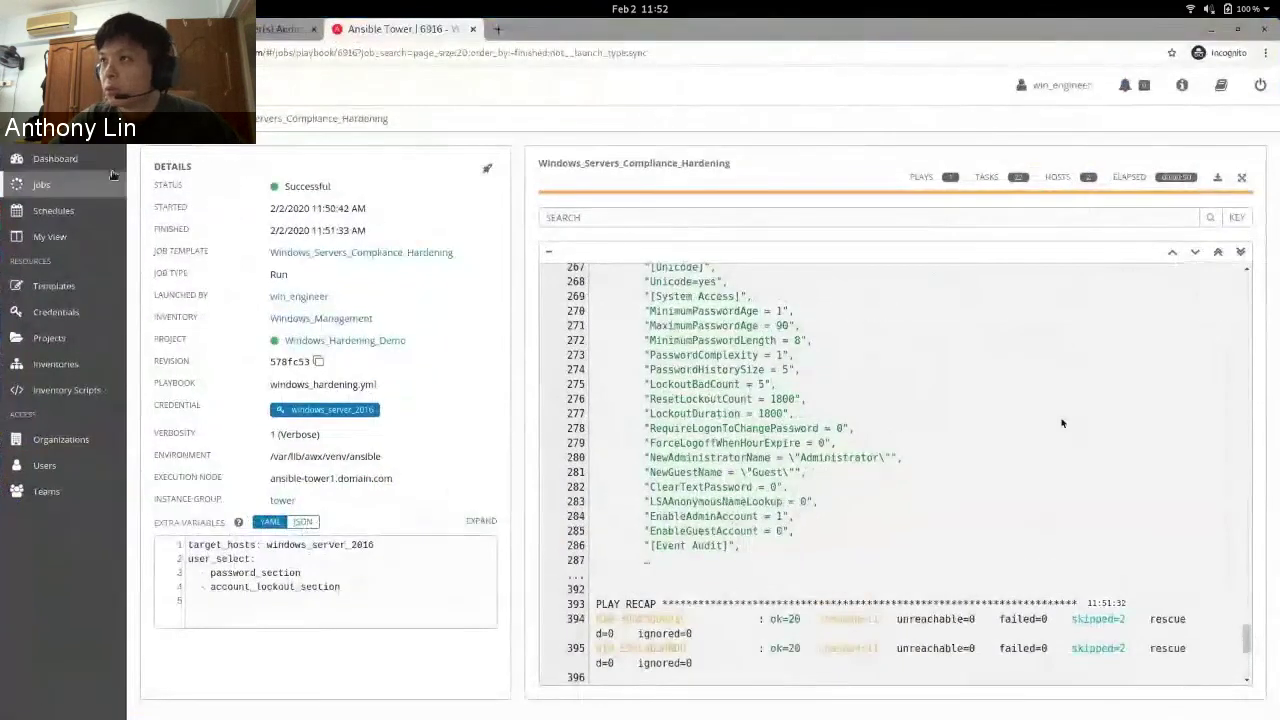
- From the Dashboard, launch Windows_Servers_Compliance_Scanning with password_section and account_lockout_section selected
key(alt+Left)
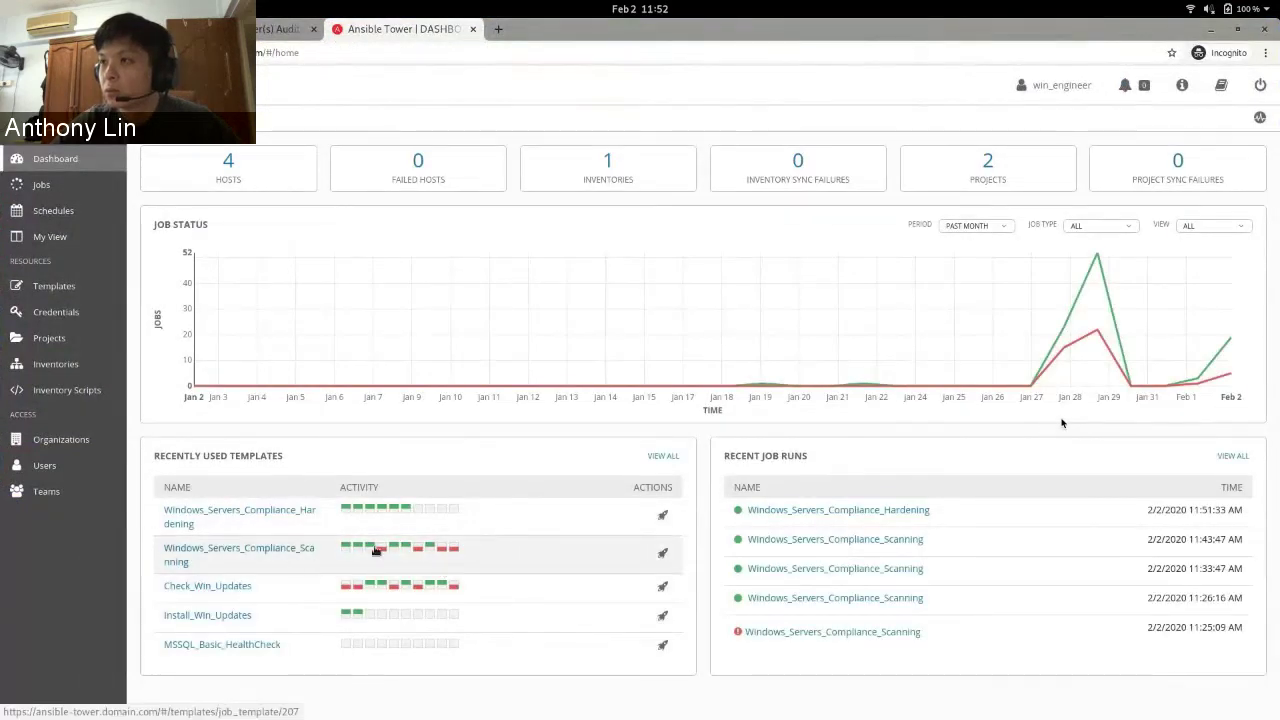
click(663, 553)
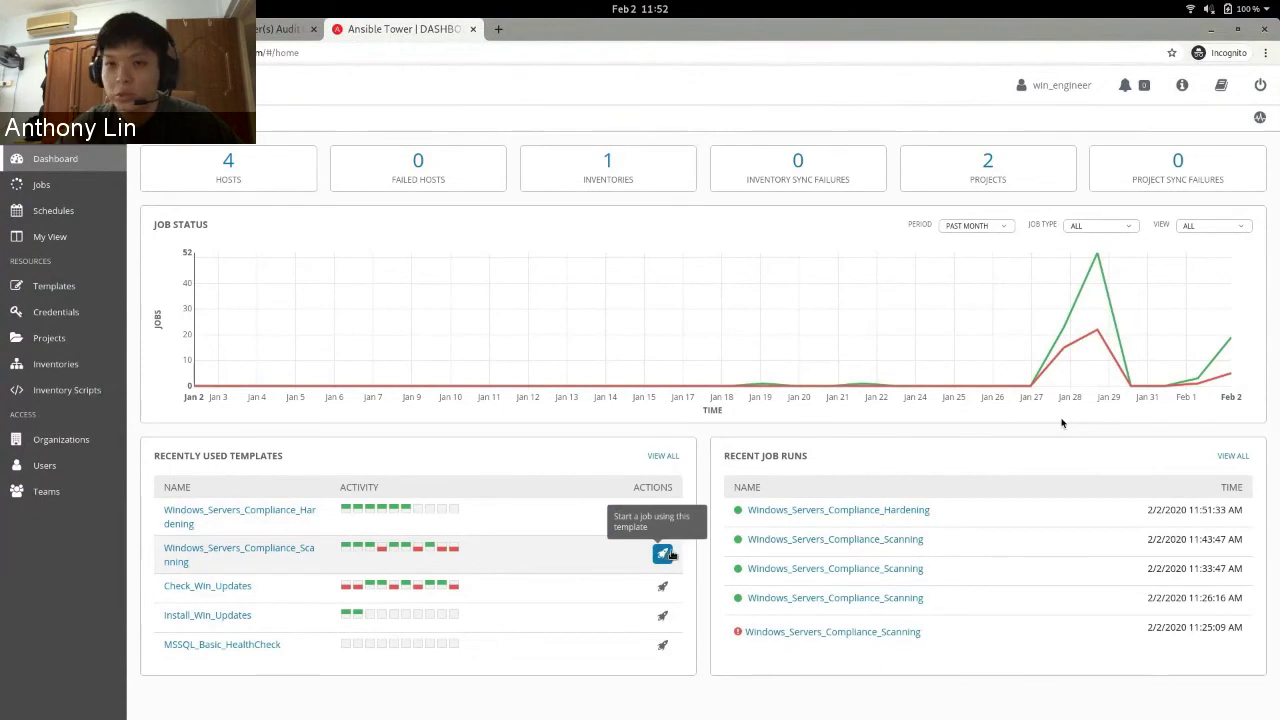
click(660, 284)
click(660, 304)
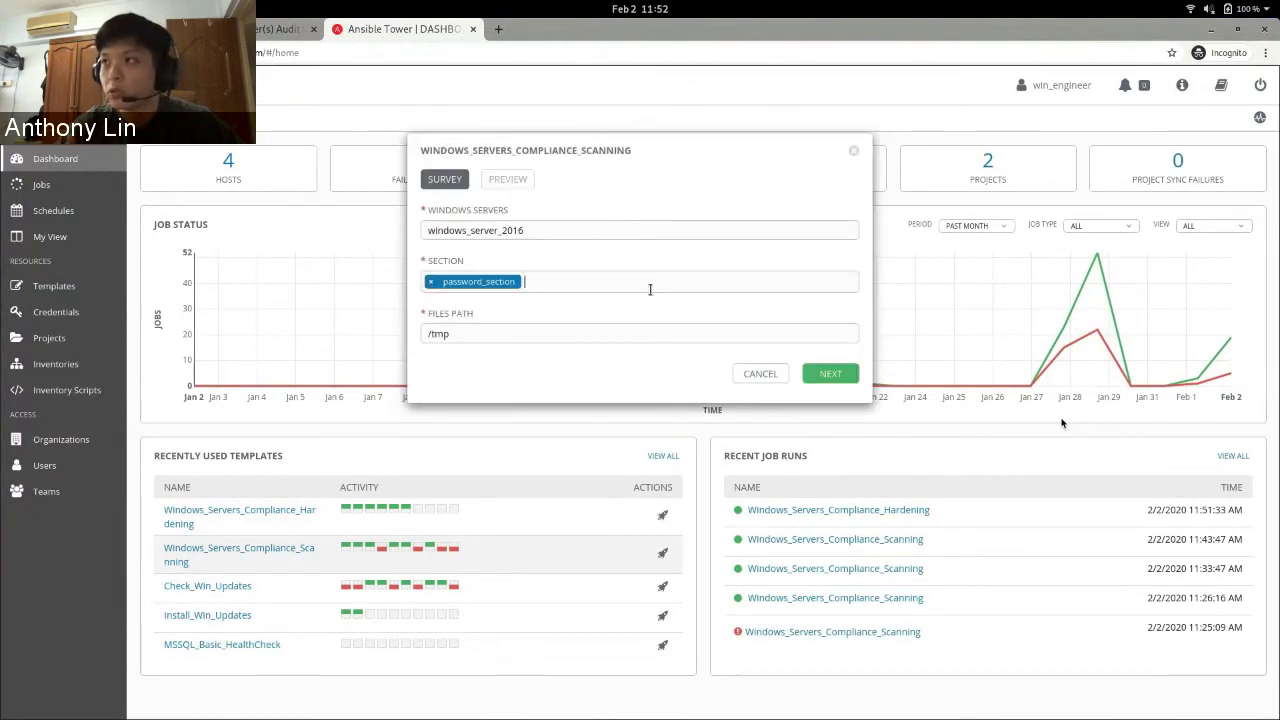
click(649, 286)
click(651, 326)
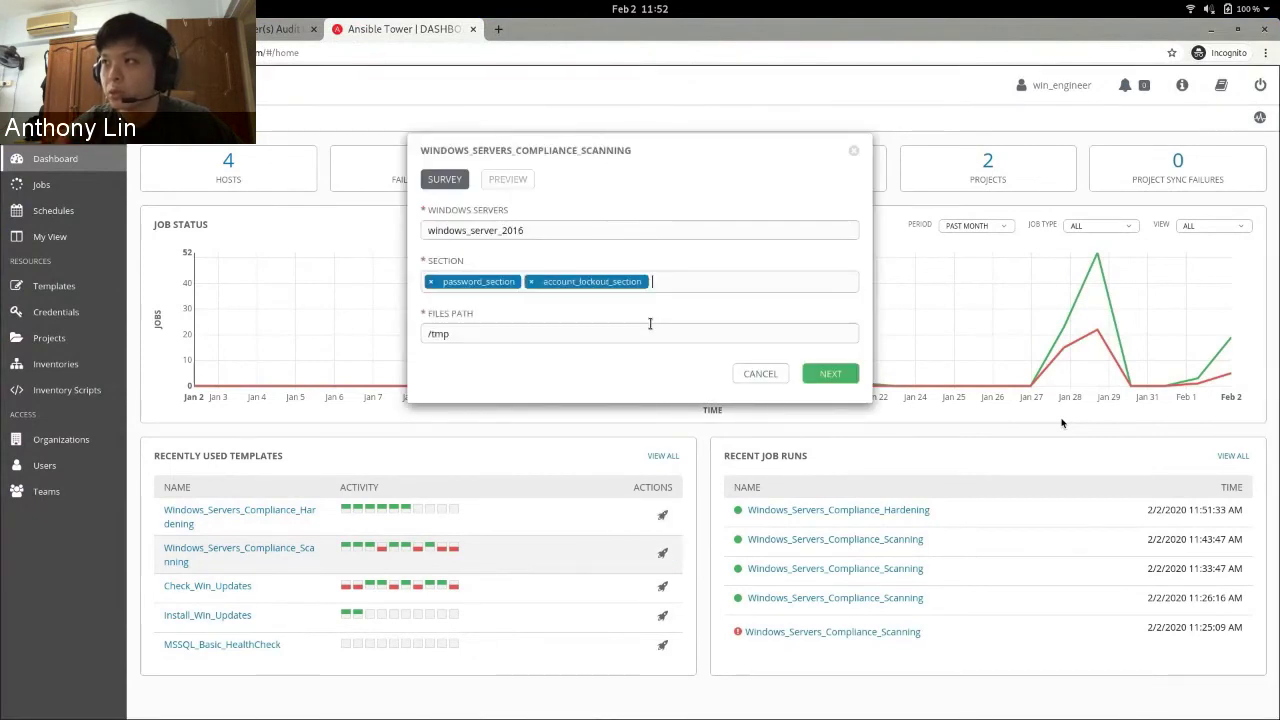
click(826, 374)
click(828, 446)
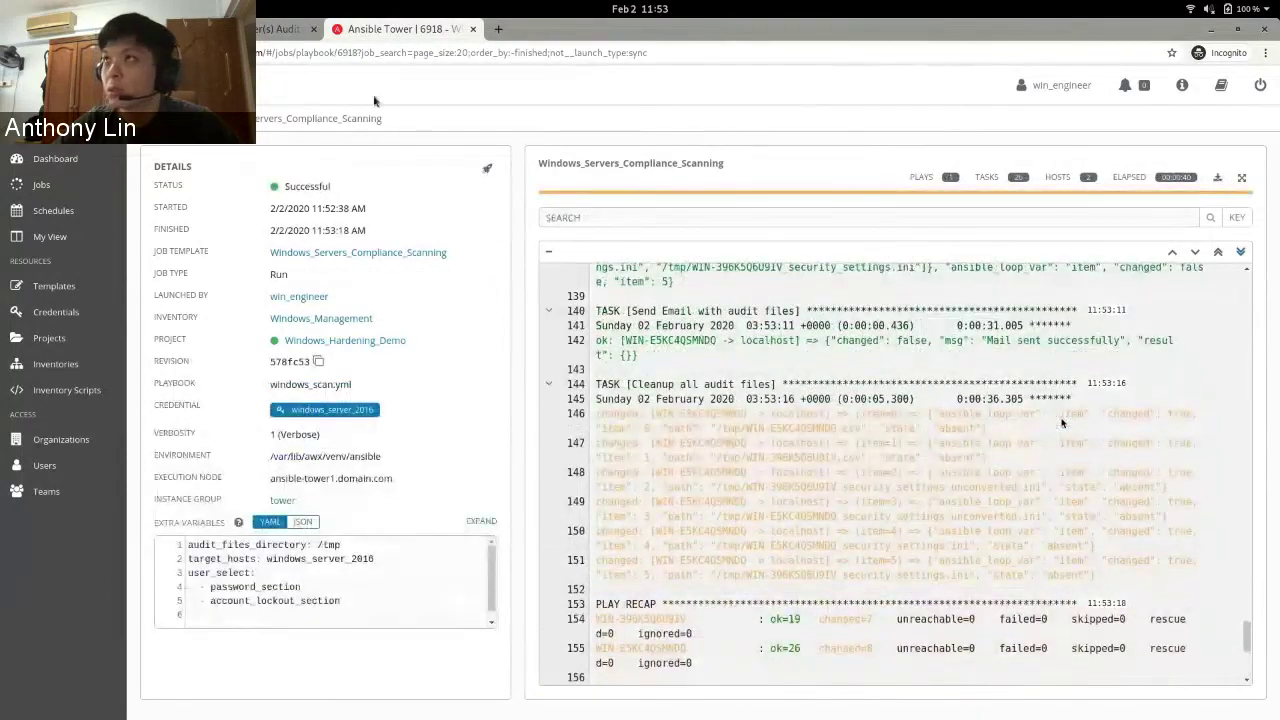
- In Gmail, close the old preview and open the new Audit Report email from the inbox
key(ctrl+shift+Tab)
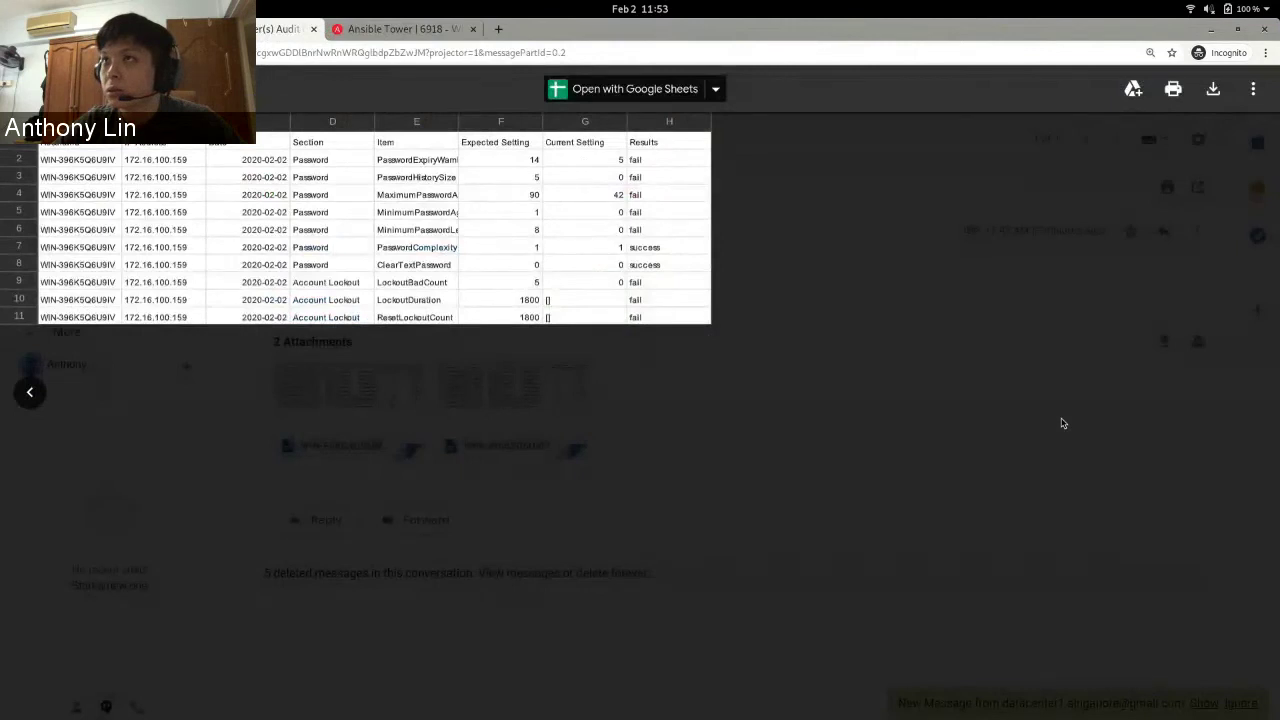
key(Escape)
click(74, 200)
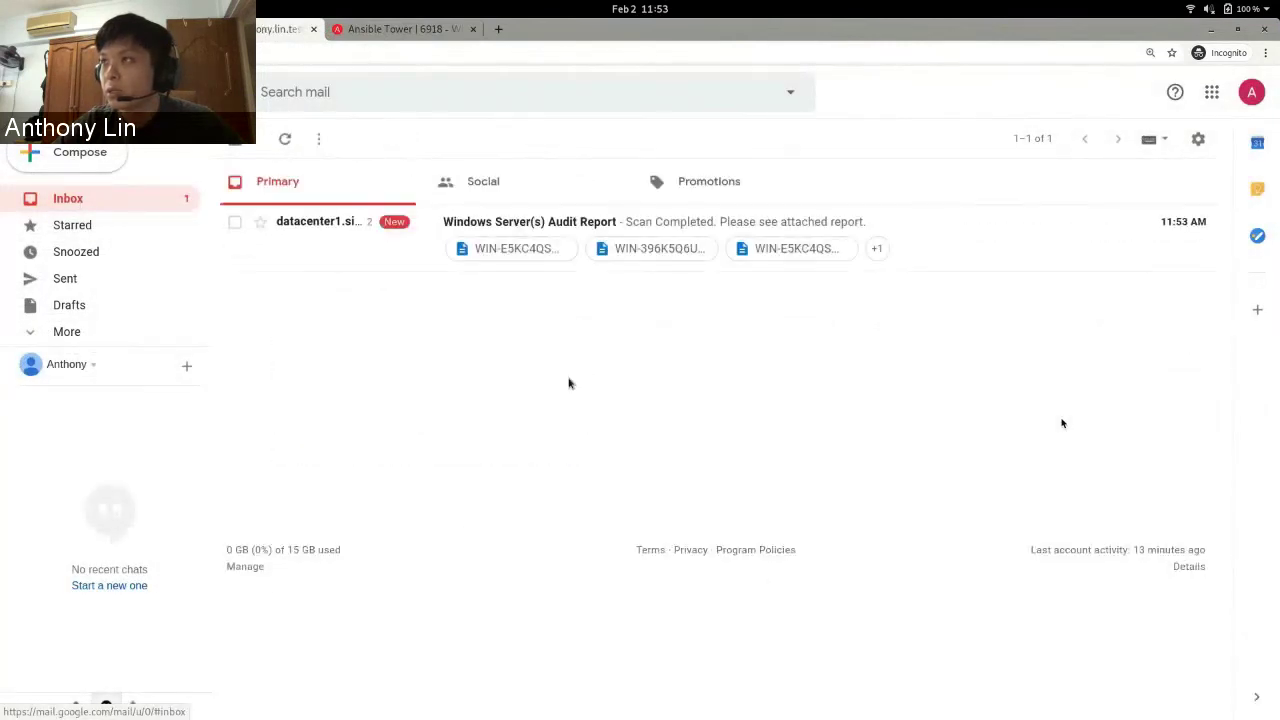
click(363, 248)
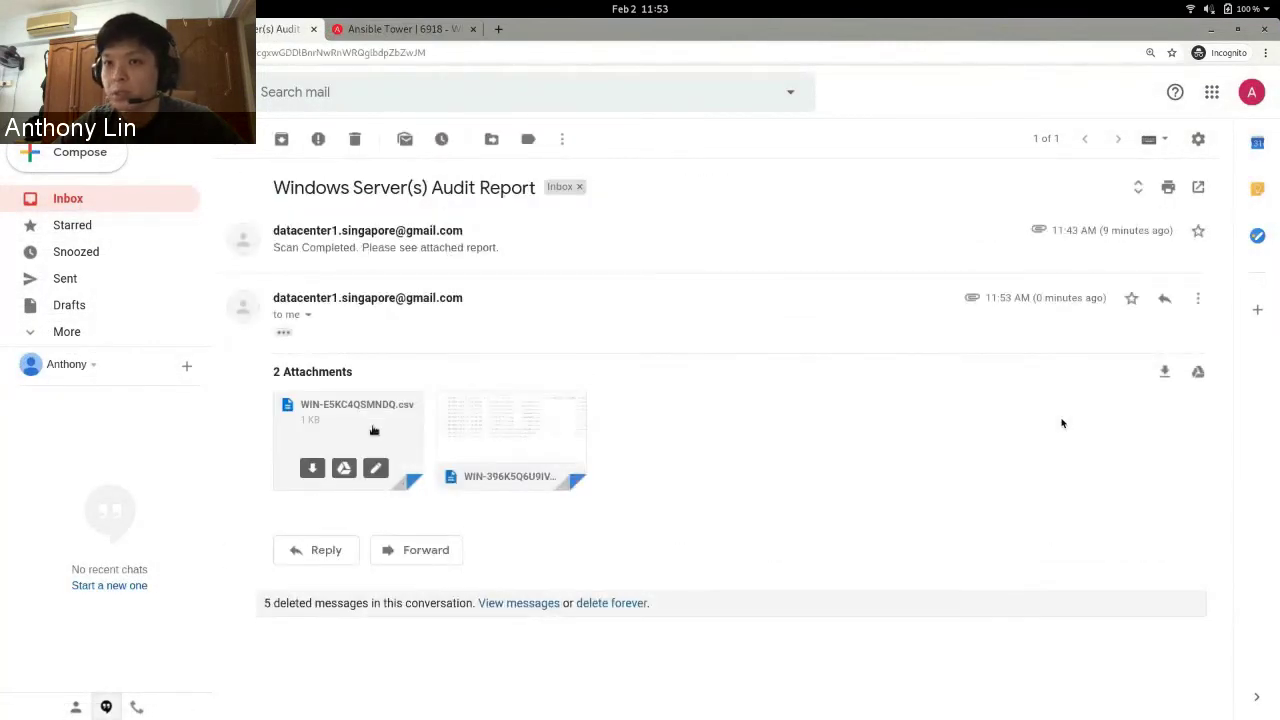
- Preview the WIN-E5KC4QSMNDQ.csv and second server's reports, confirming every check reads success
click(373, 430)
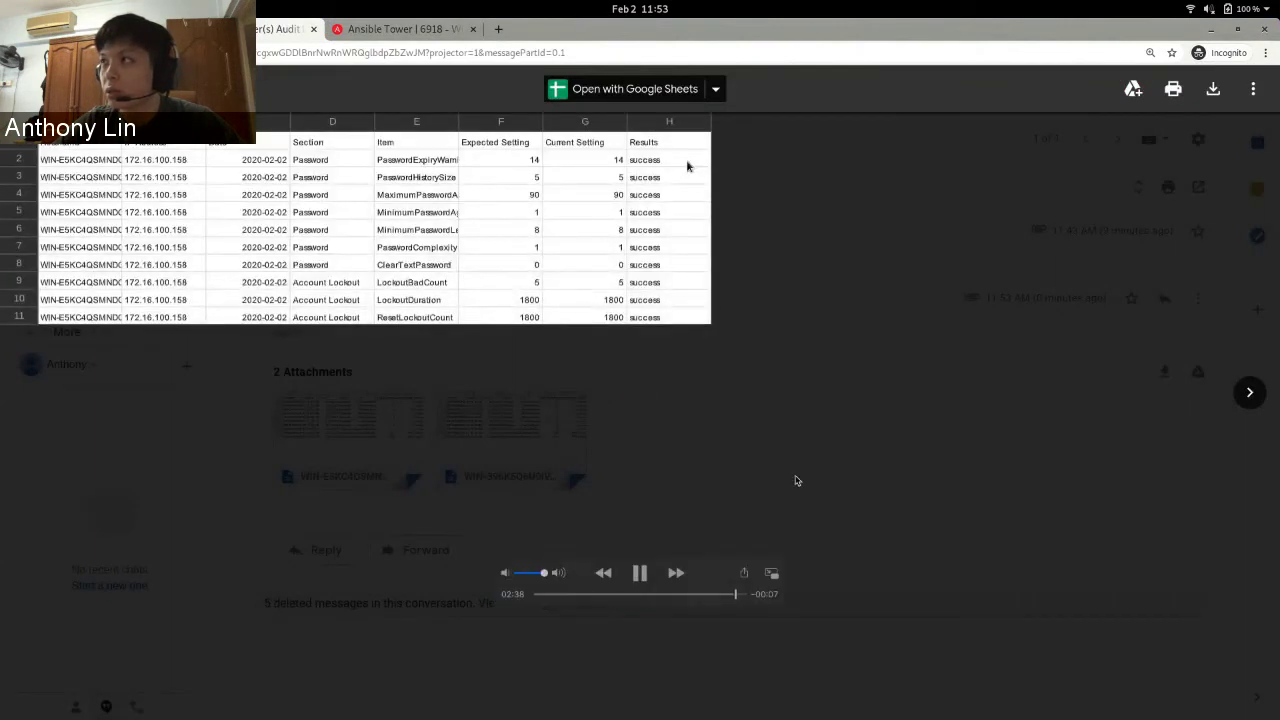
click(640, 572)
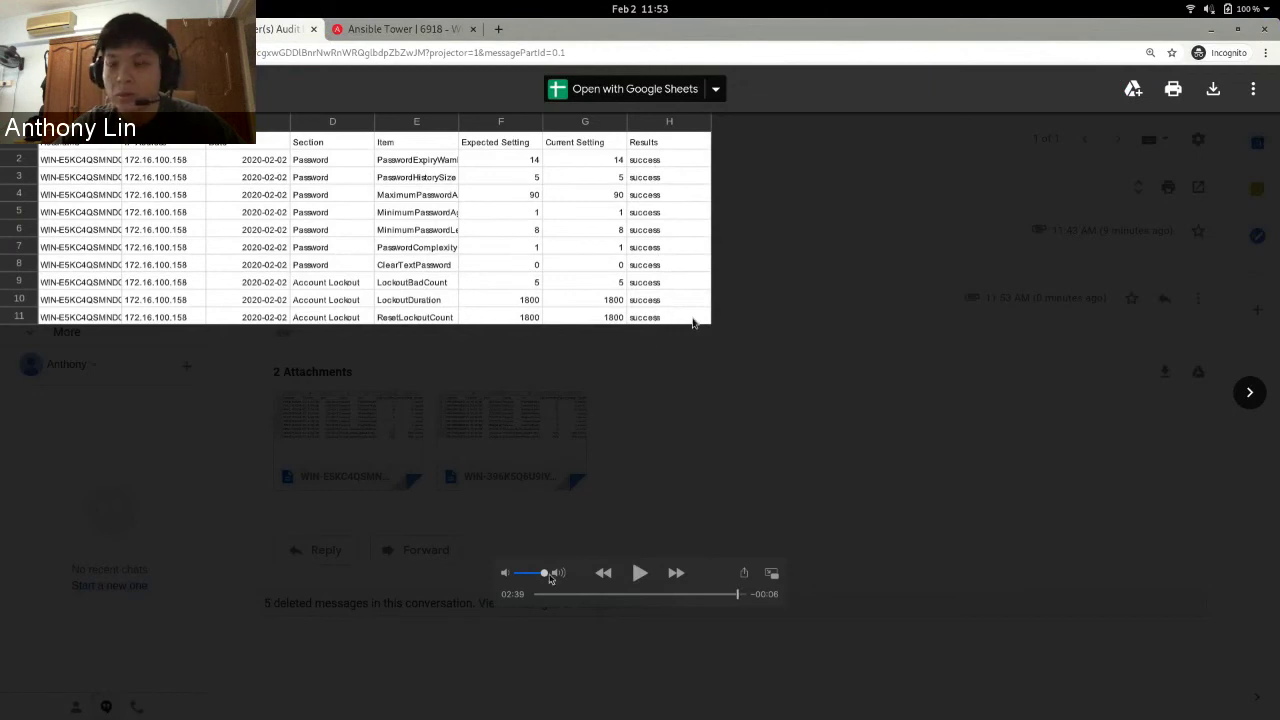
click(636, 577)
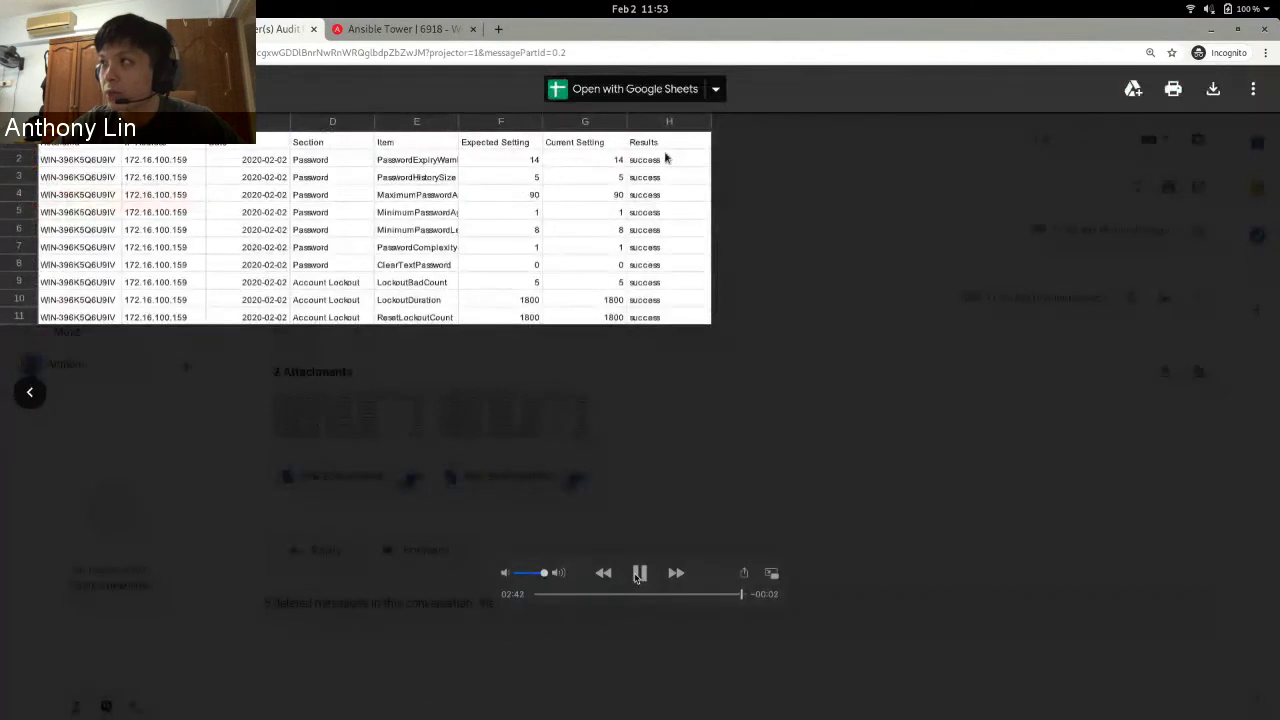
click(636, 577)
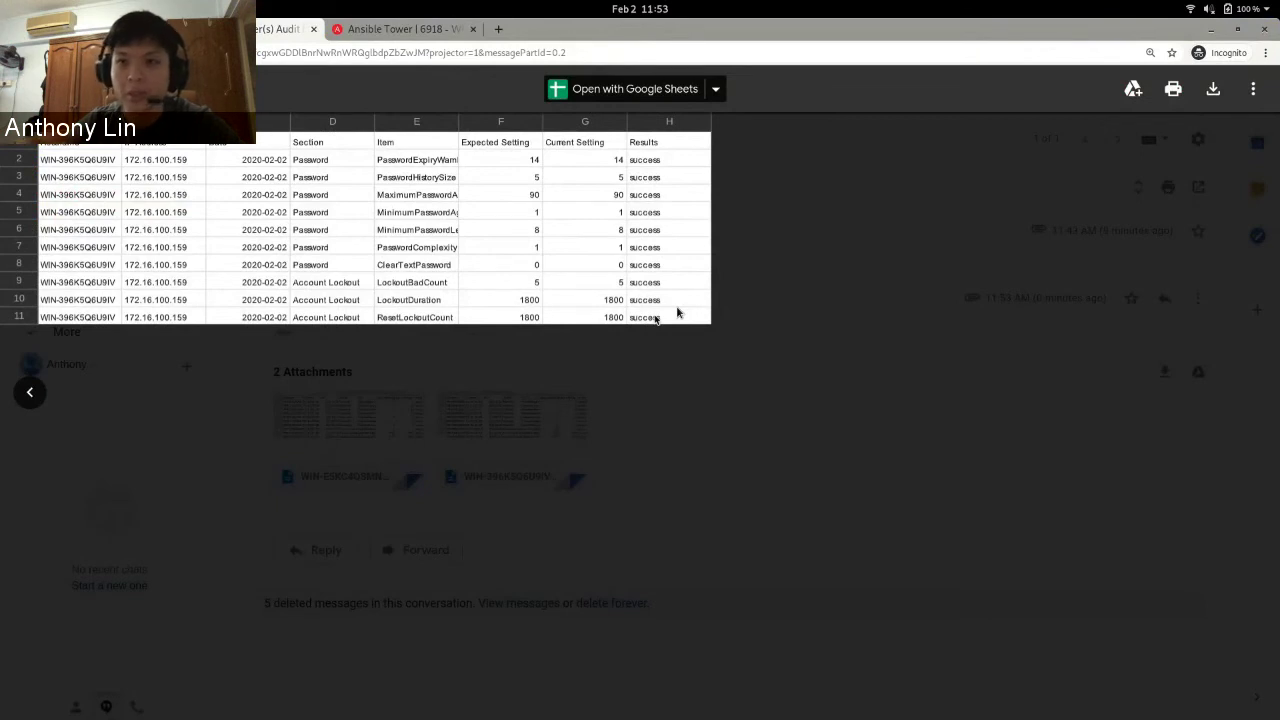
mouse_move(543, 88)
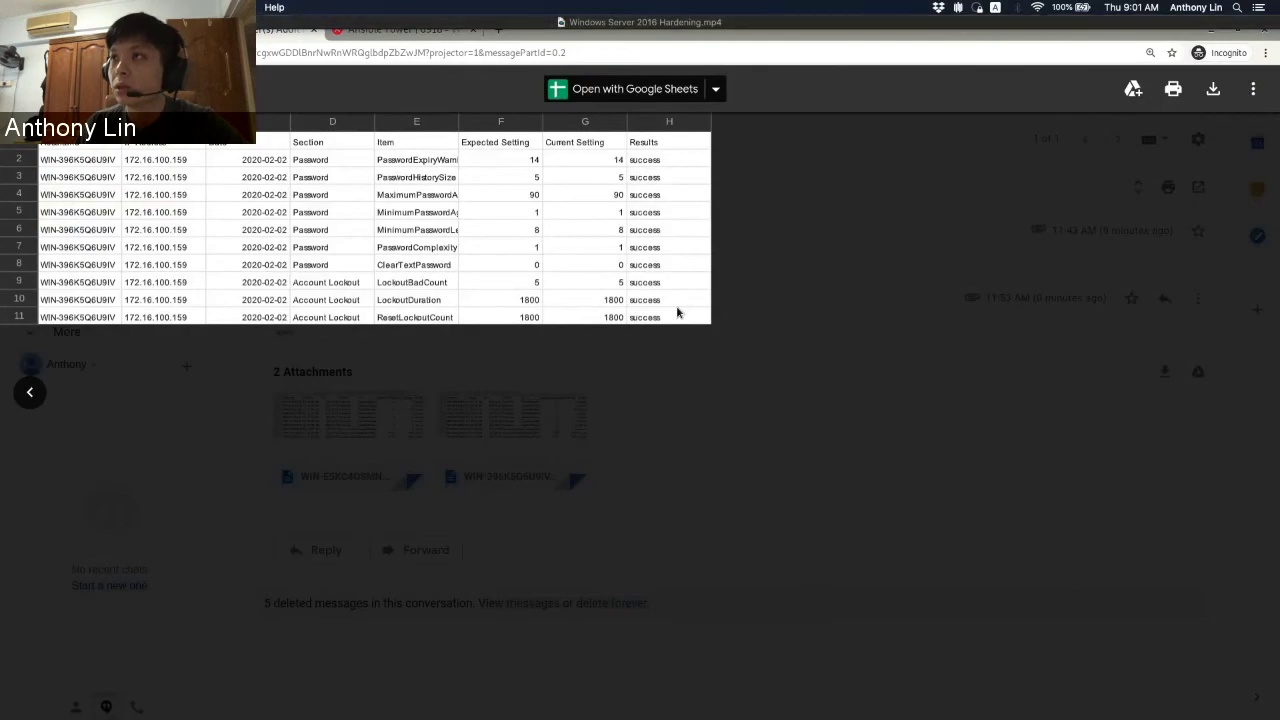
- Exit the full-screen video and scroll the filmstrip to slide 63, 'Video Demo: Windows Server Custom Baseline Hardening'
key(super+w)
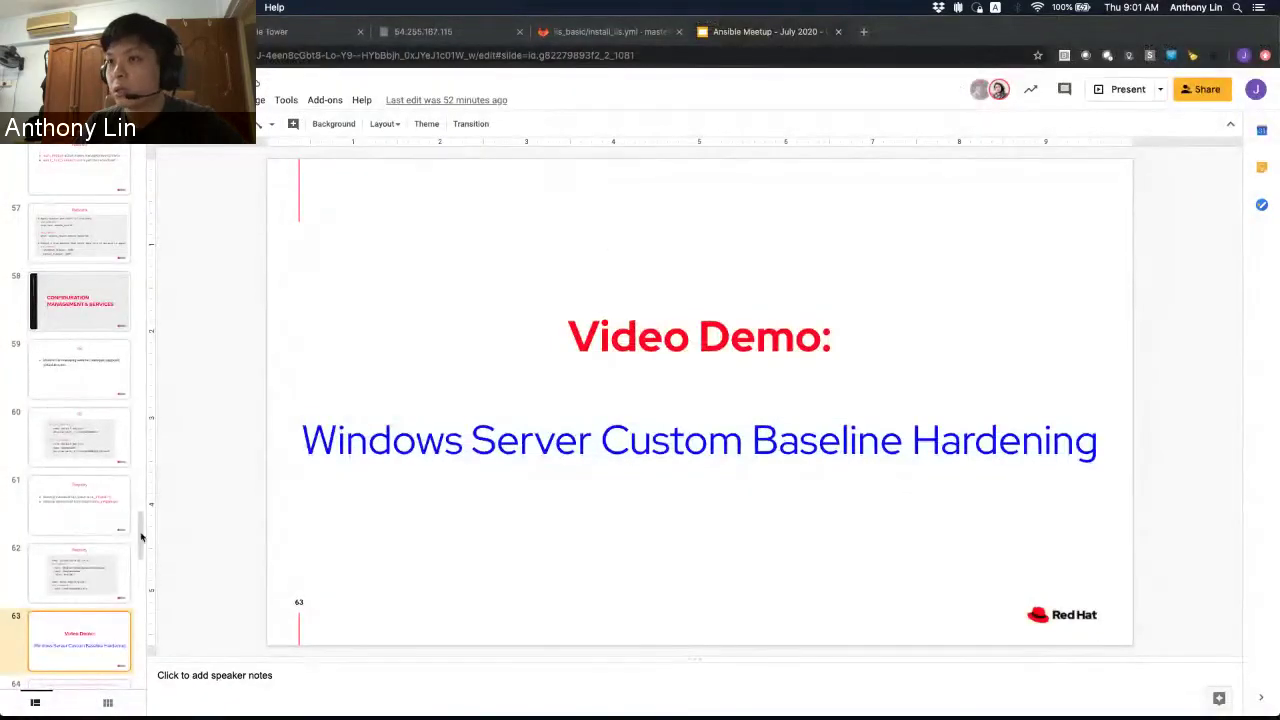
scroll(140, 540, down, 5)
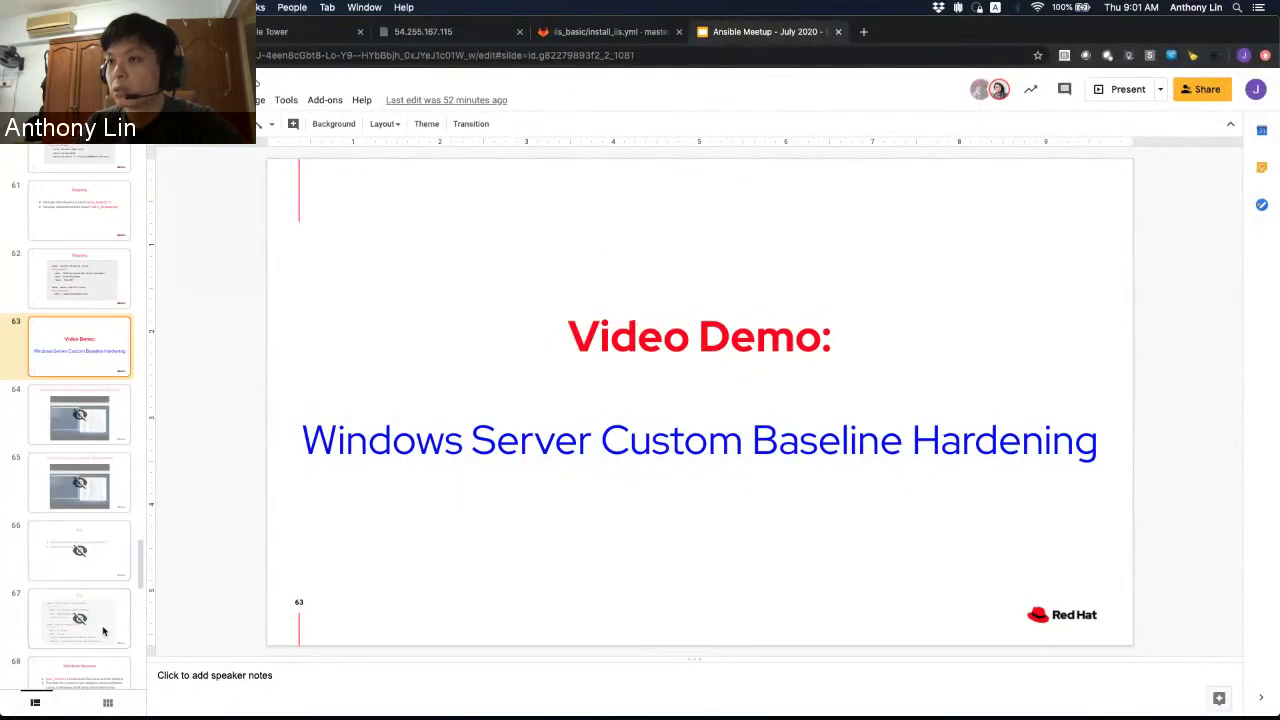
scroll(95, 500, down, 3)
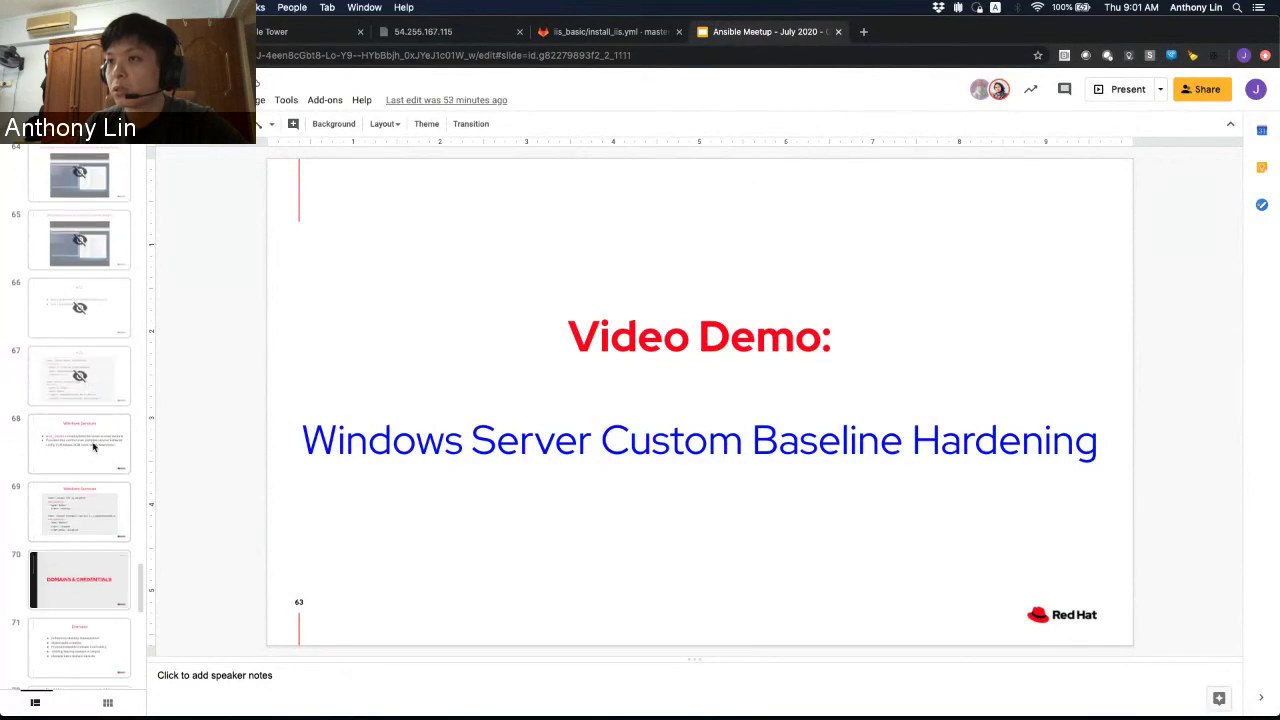
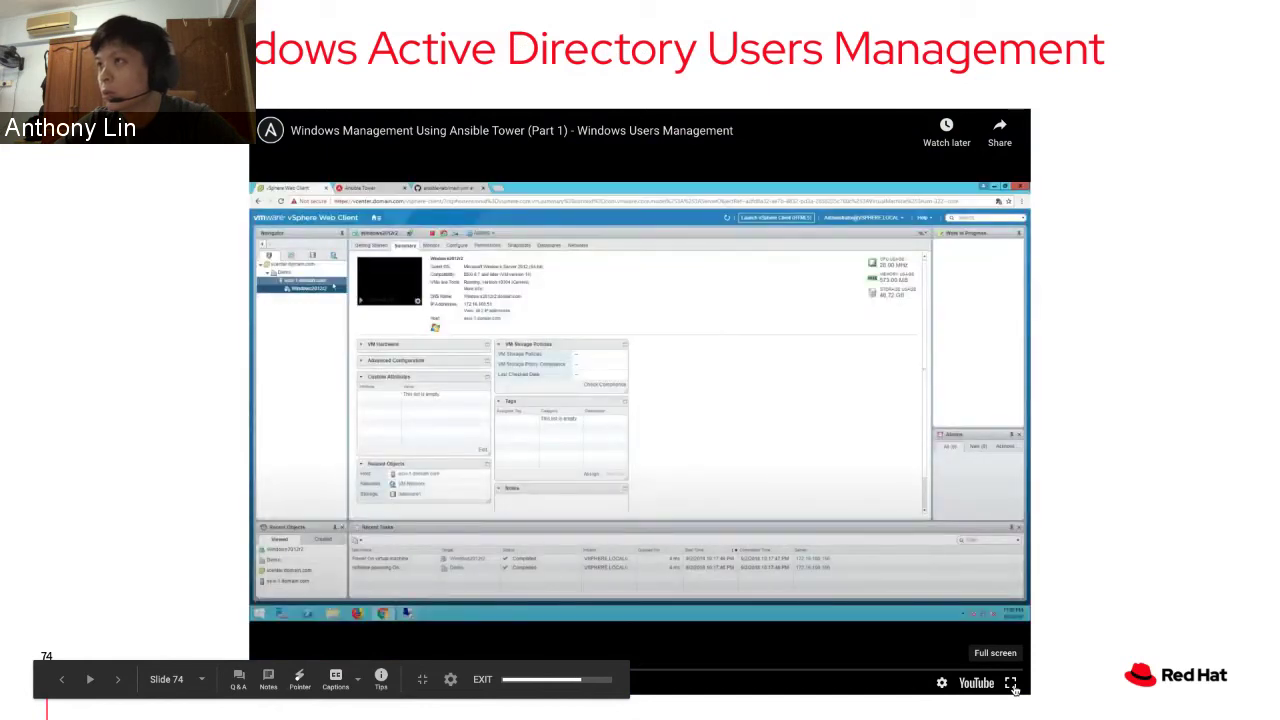
- Play the demo video full screen and pick a different playback quality
click(1010, 683)
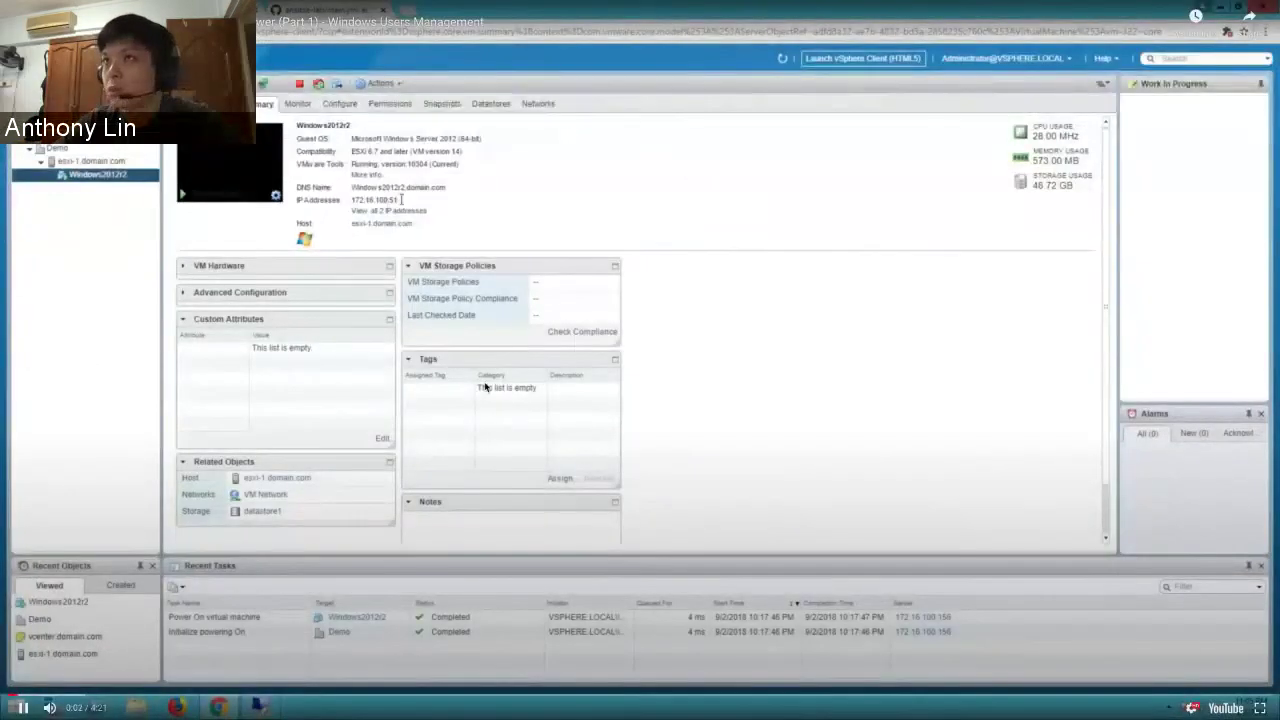
click(1191, 708)
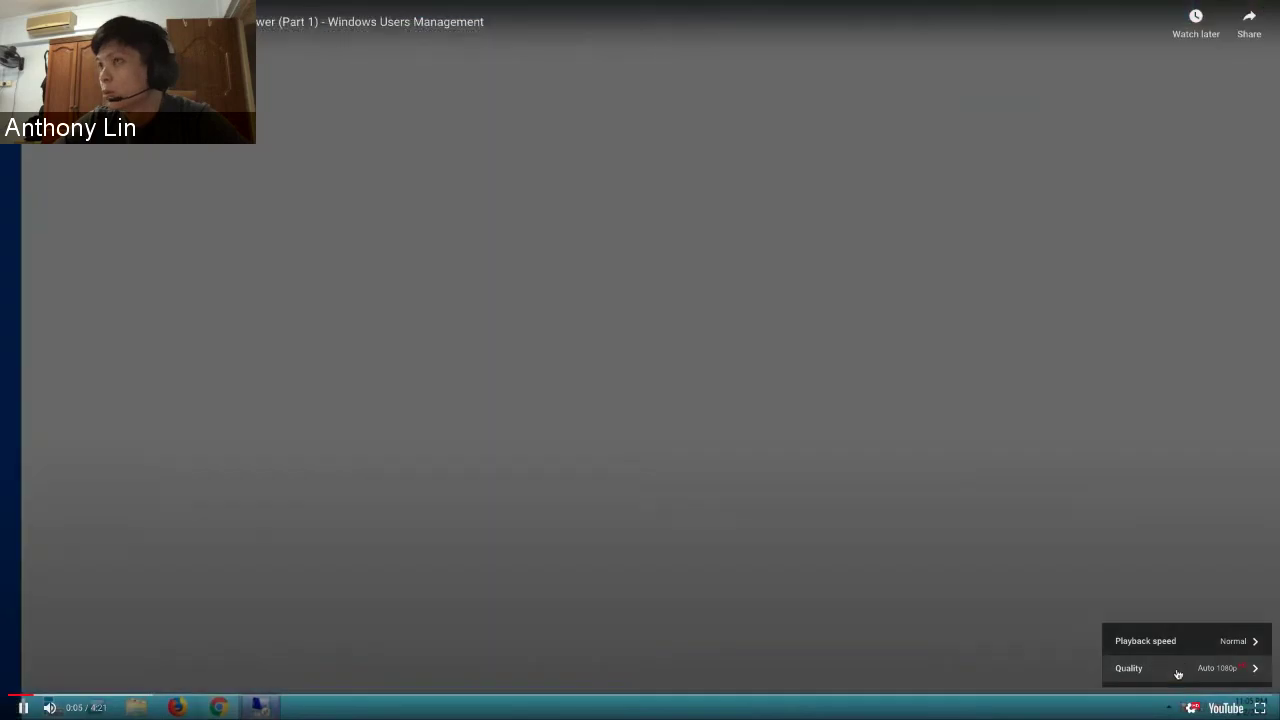
click(1178, 668)
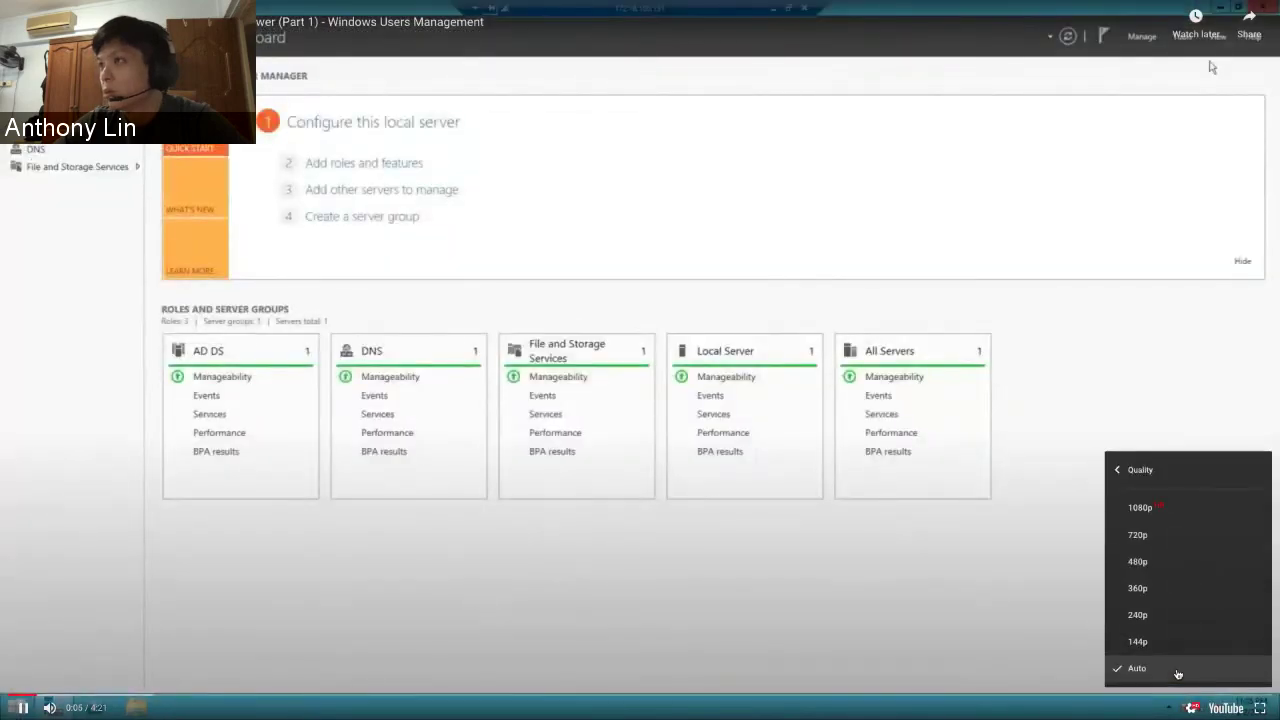
click(1170, 507)
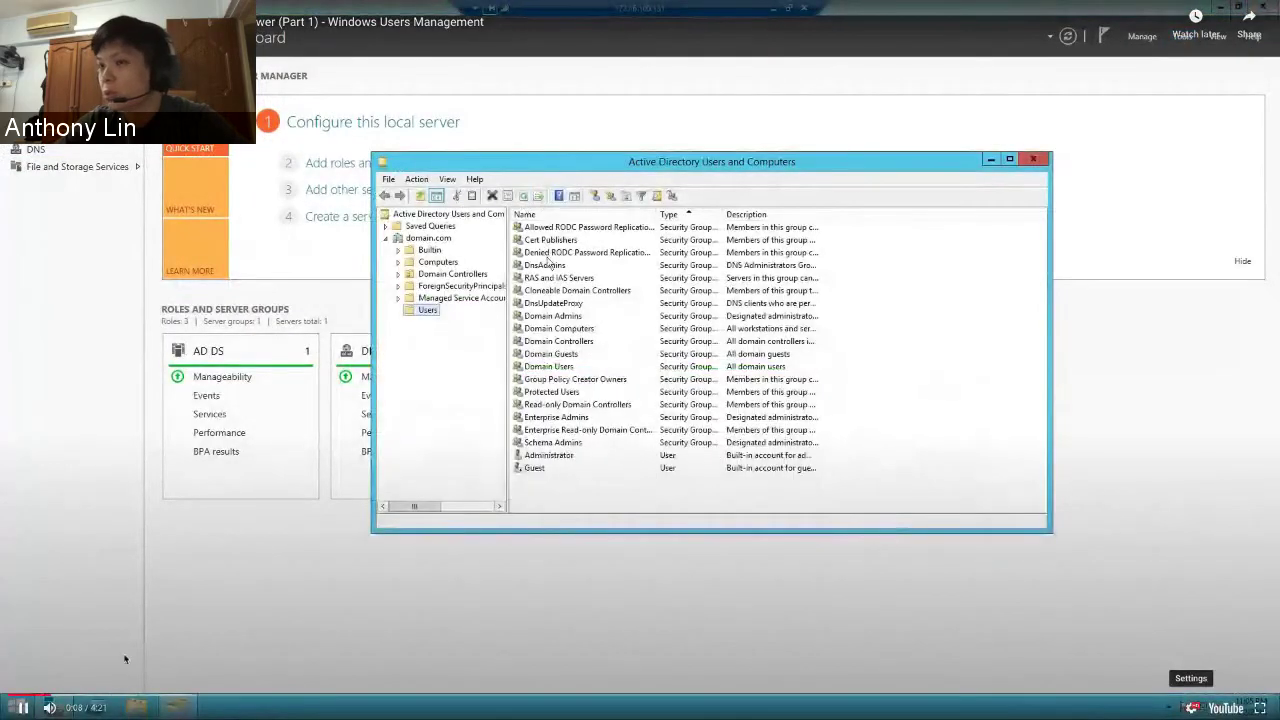
- Restart the video from the beginning, pause it briefly, then resume playback
click(16, 695)
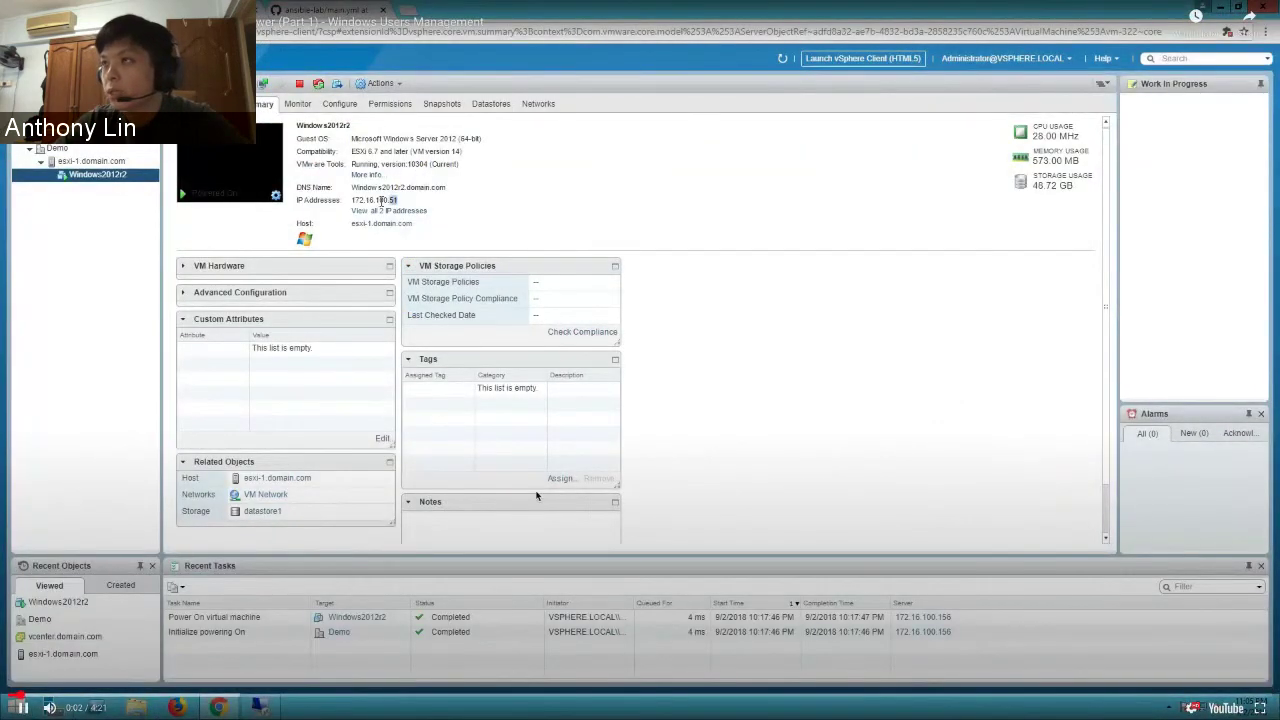
click(536, 495)
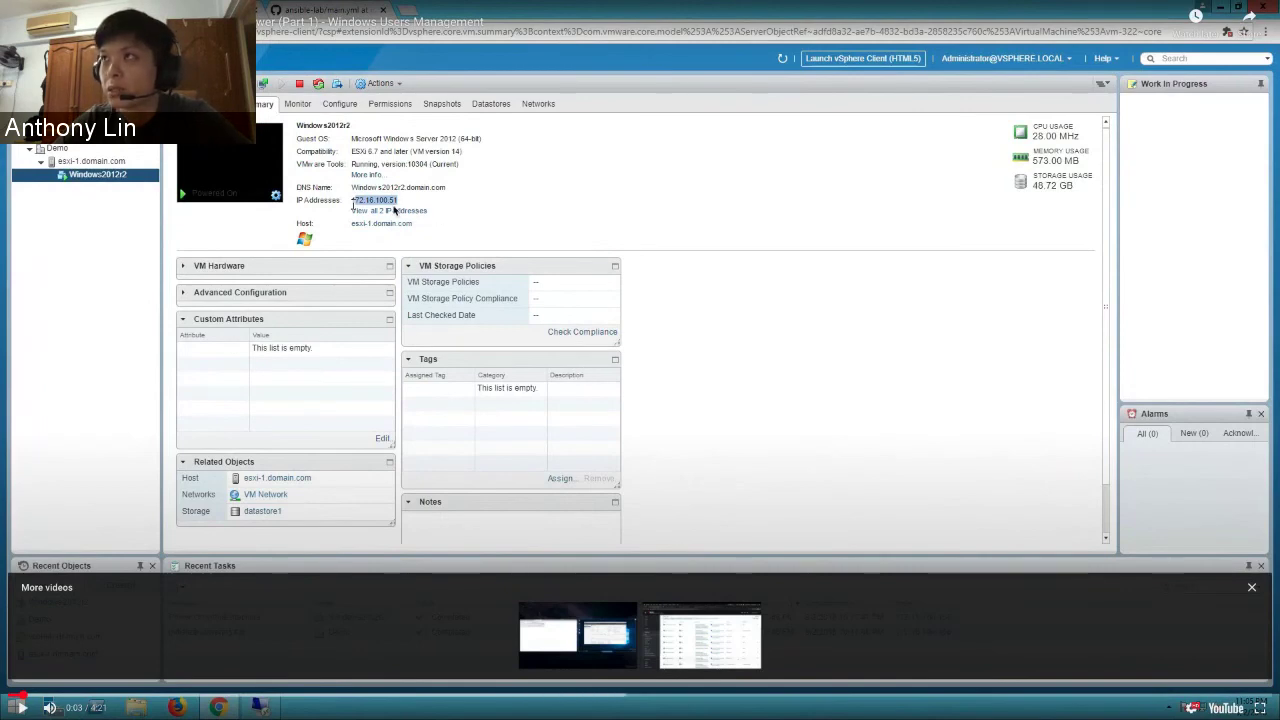
click(706, 344)
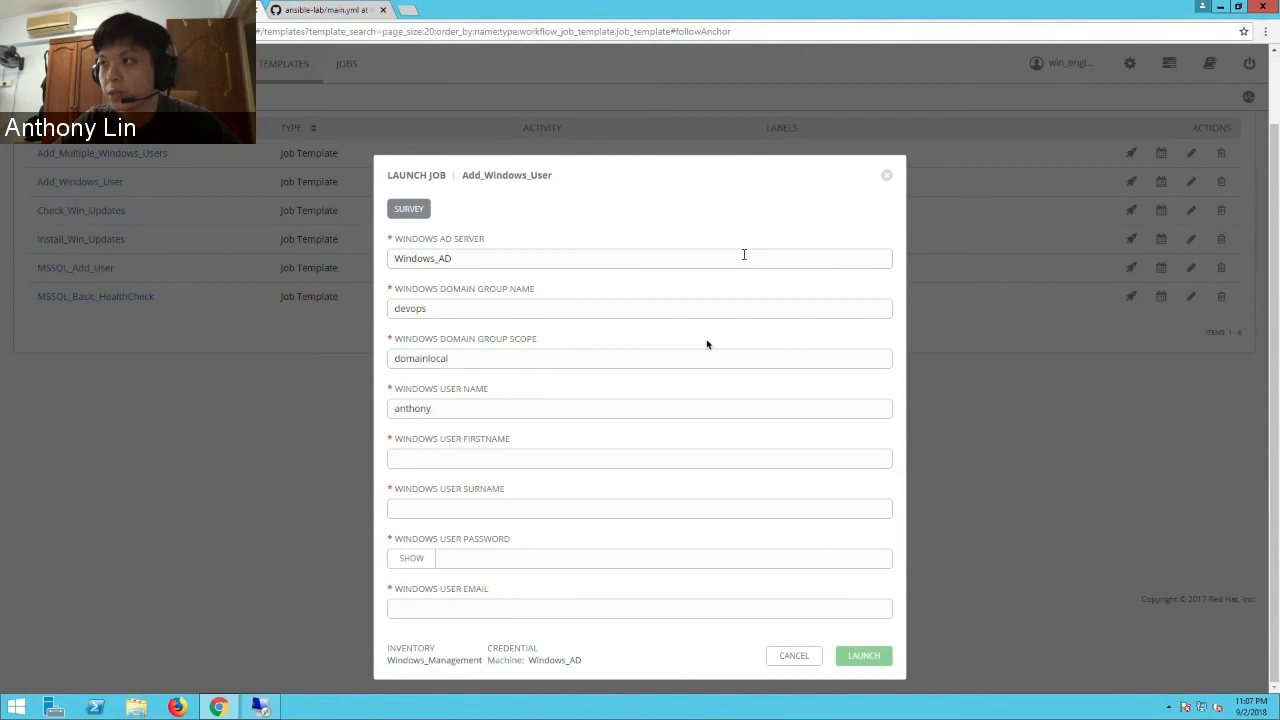
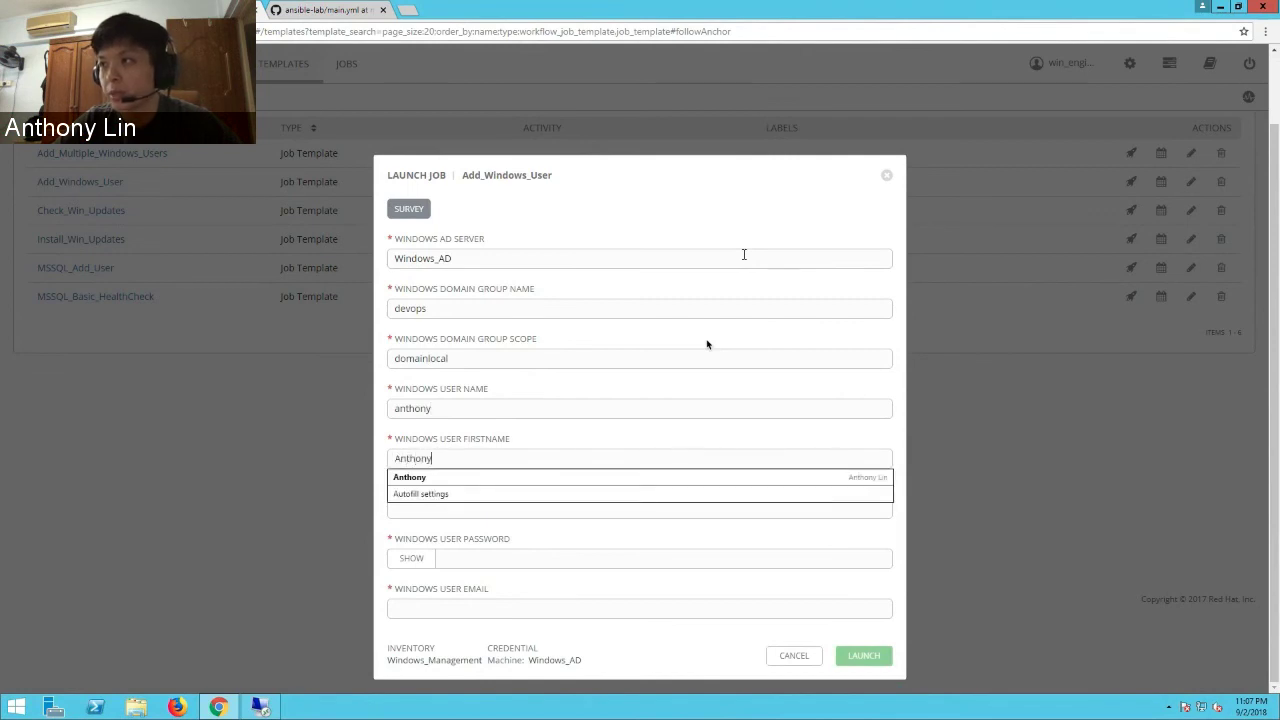
- Fill in the new user's first name, surname, password and e-mail, then launch Add_Windows_User
key(Tab)
key(Tab)
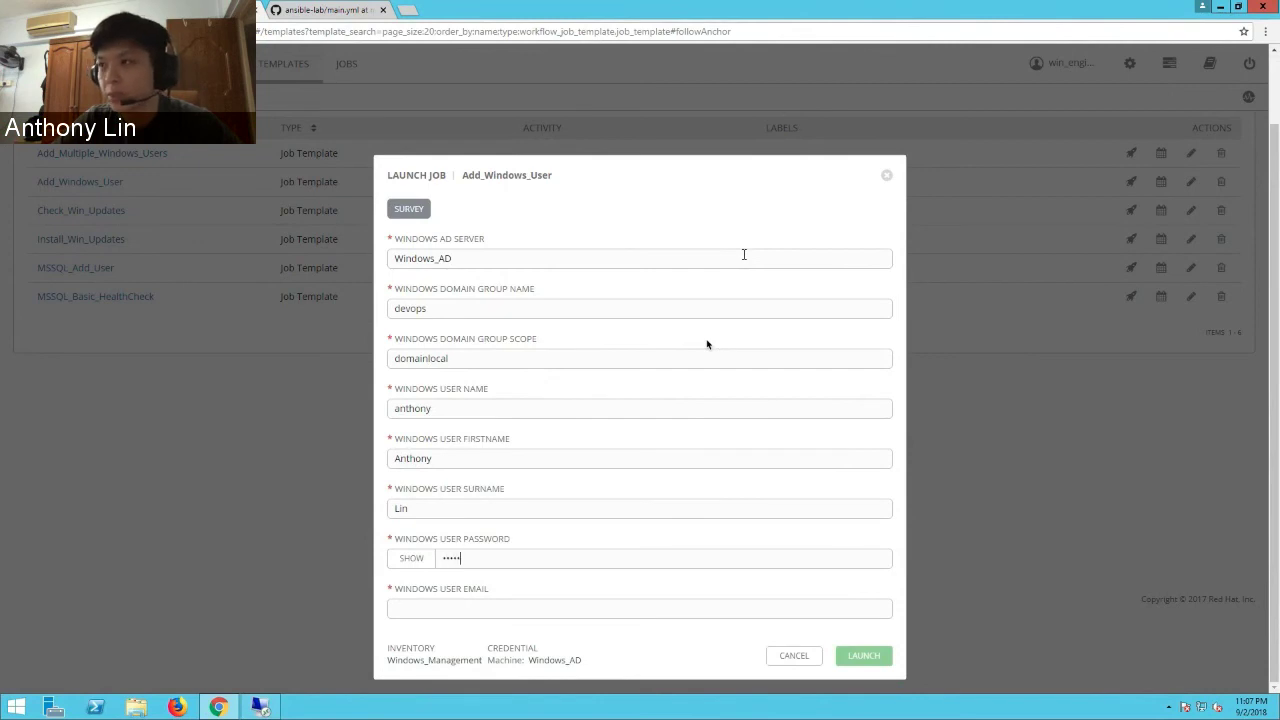
text(ant)
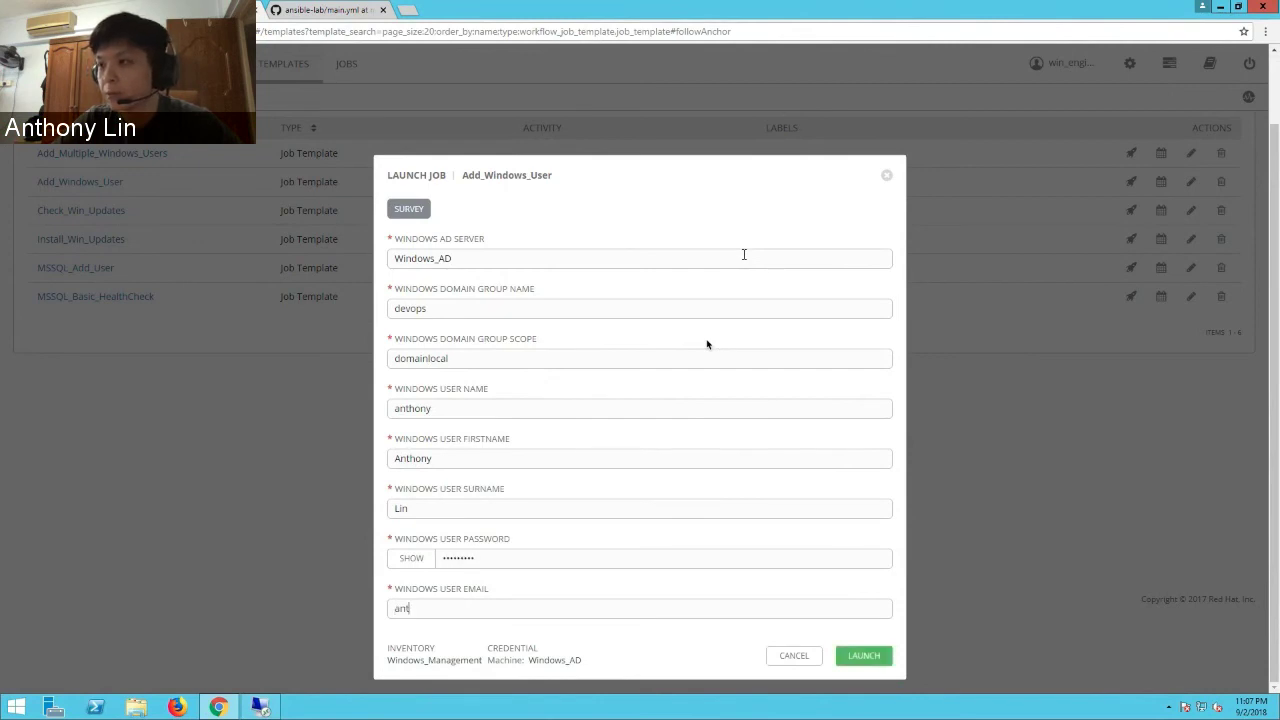
text(hony.lin@example.com)
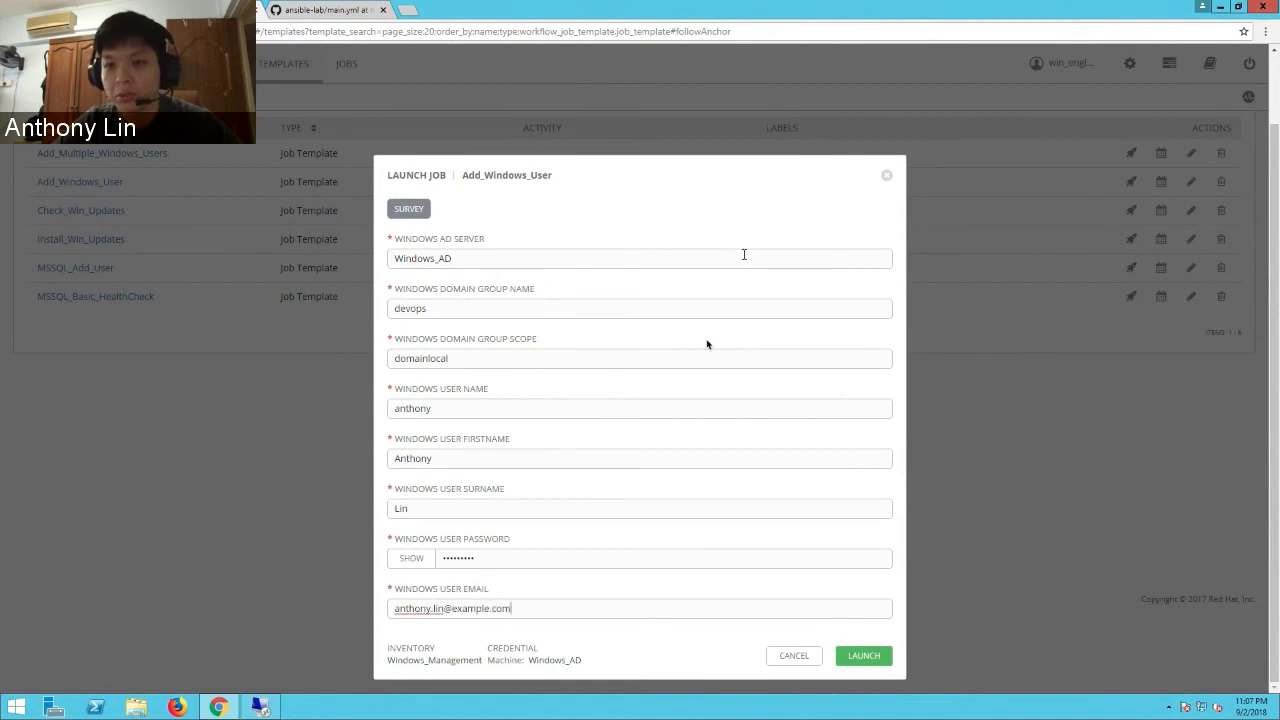
click(863, 660)
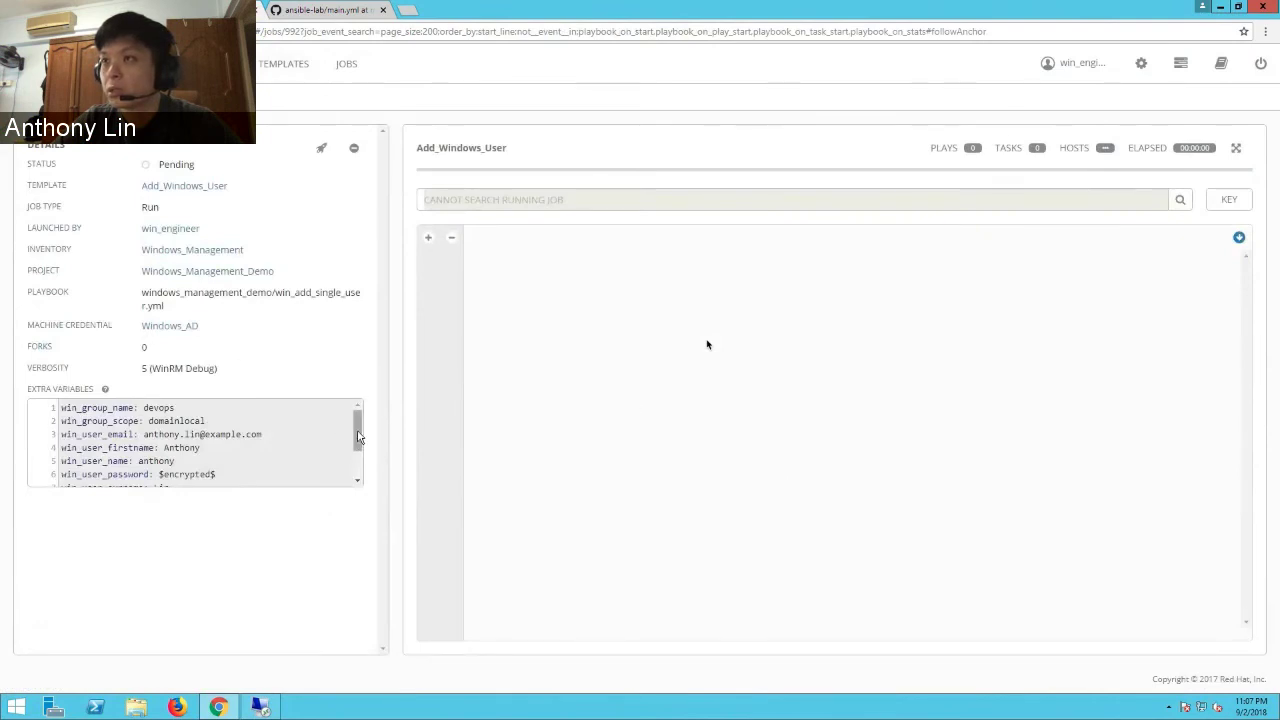
- Open job 992's output from the Jobs list and scroll through the log
drag(358, 437, 358, 435)
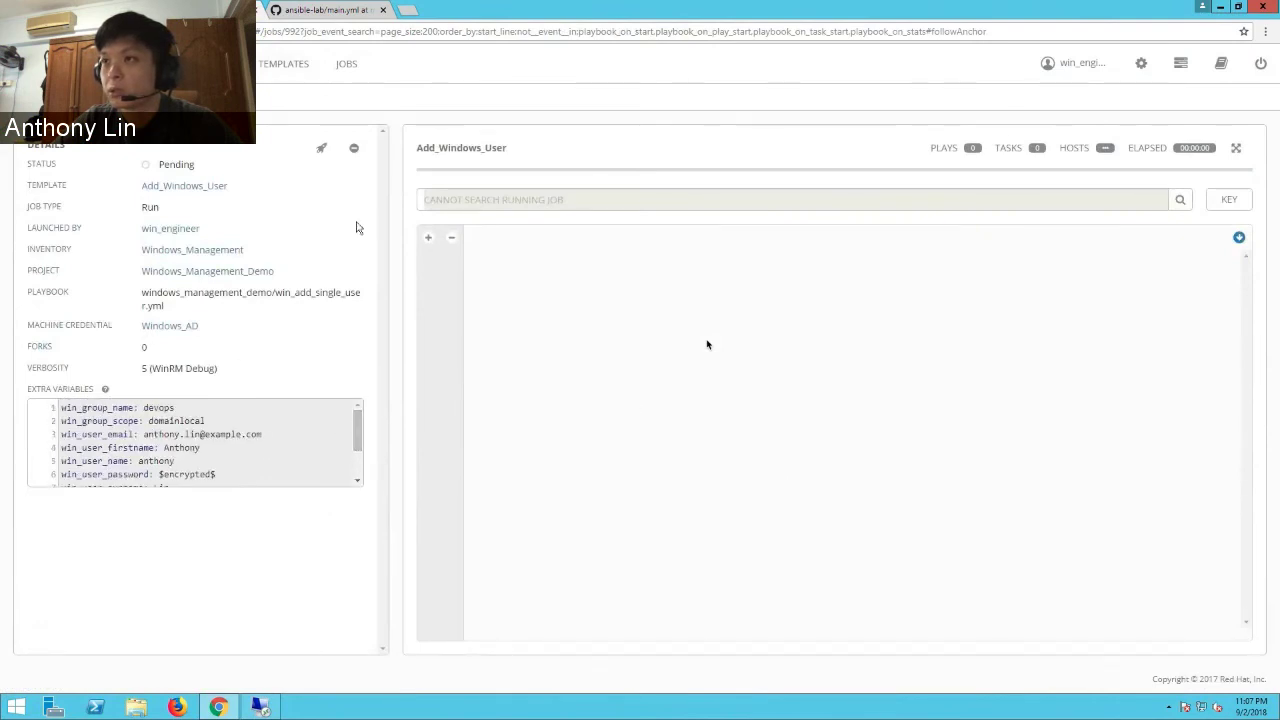
click(346, 64)
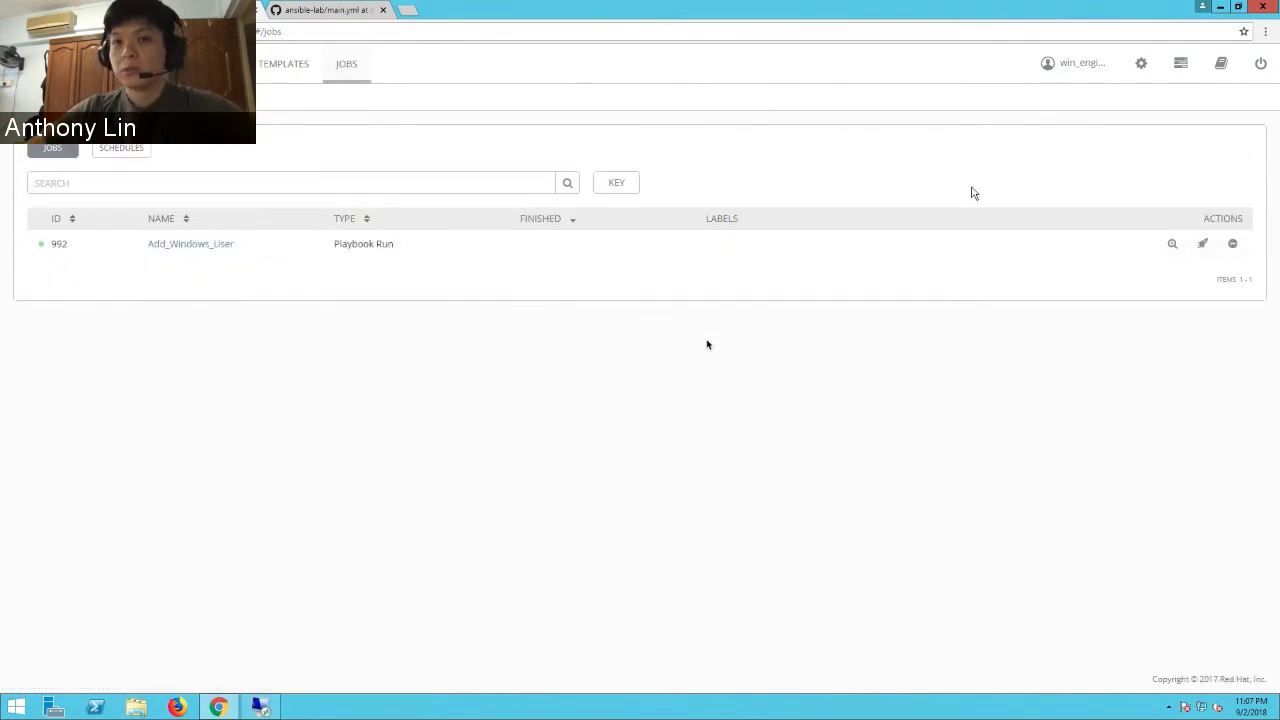
click(1173, 245)
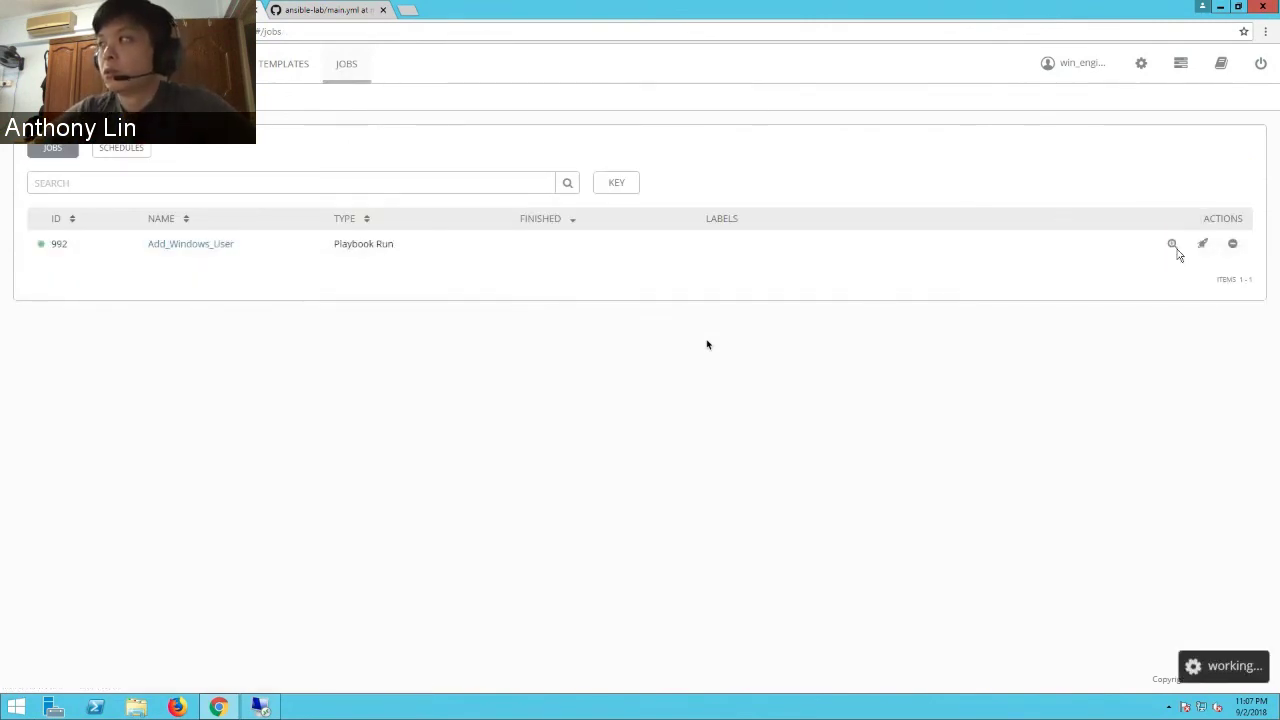
scroll(1240, 332, down, 2)
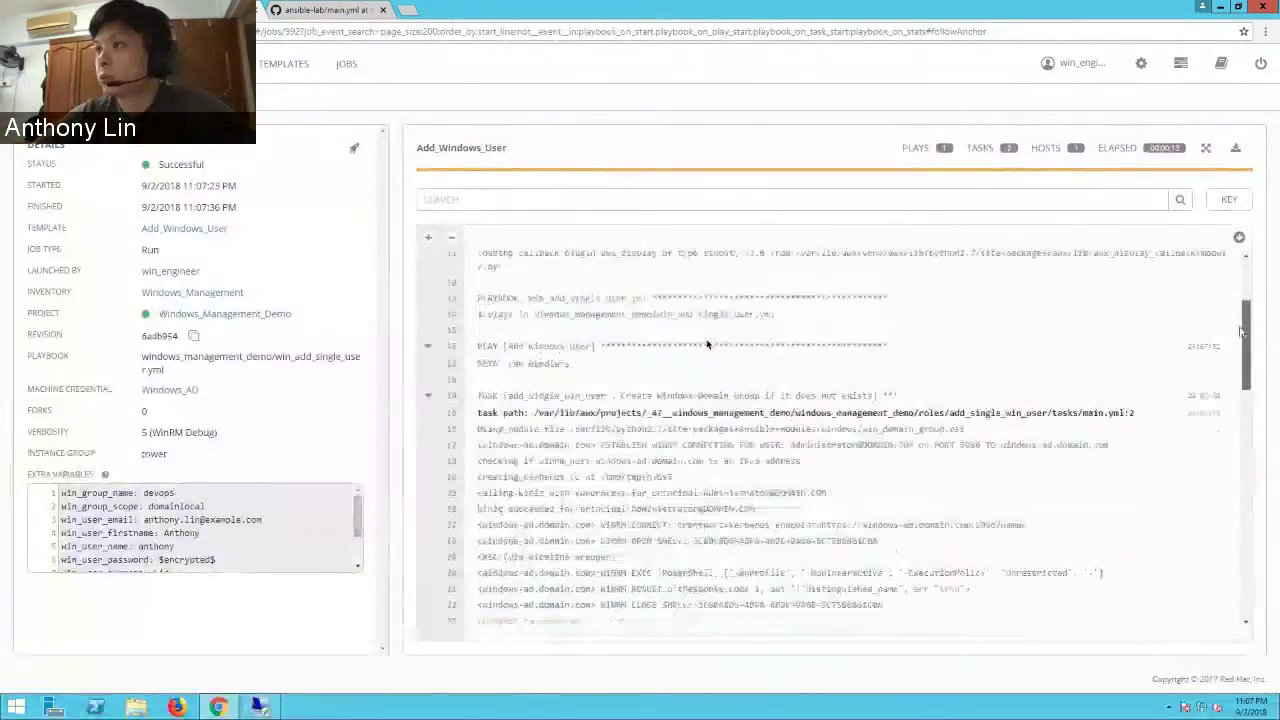
drag(1240, 332, 1236, 600)
- Refresh the AD Users list, then check the new devops group and the new user's properties
click(259, 707)
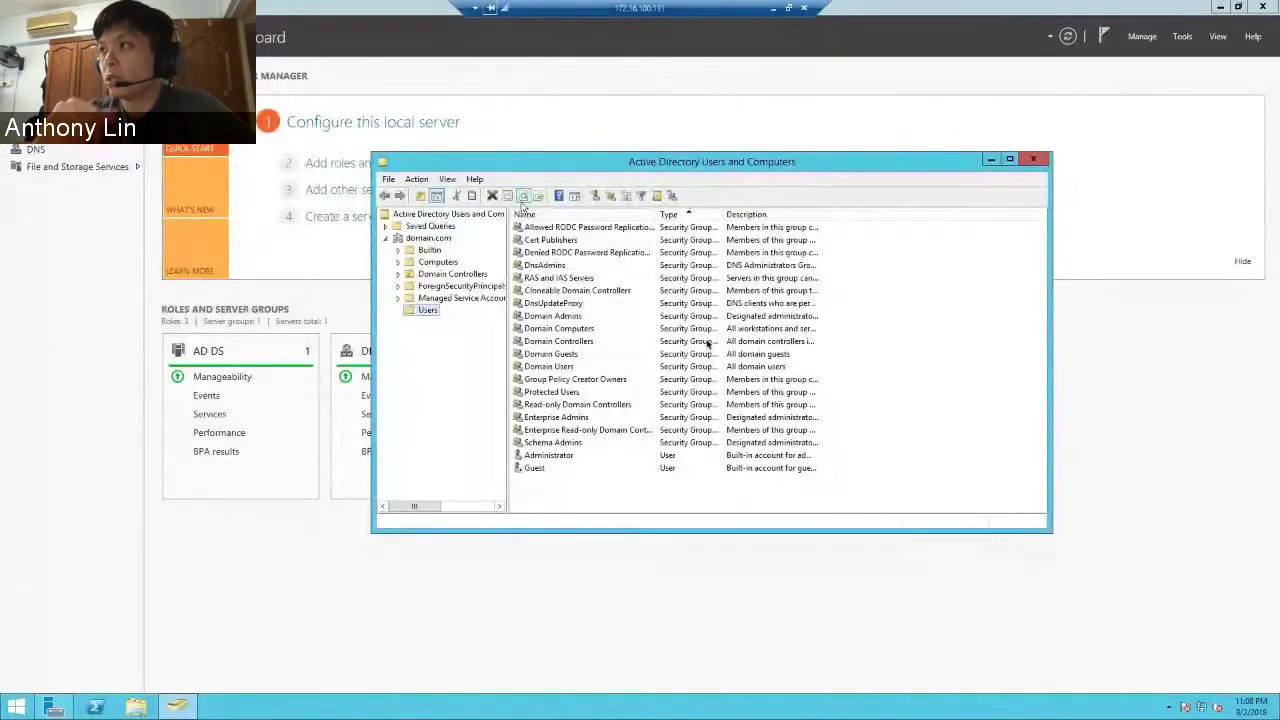
click(522, 197)
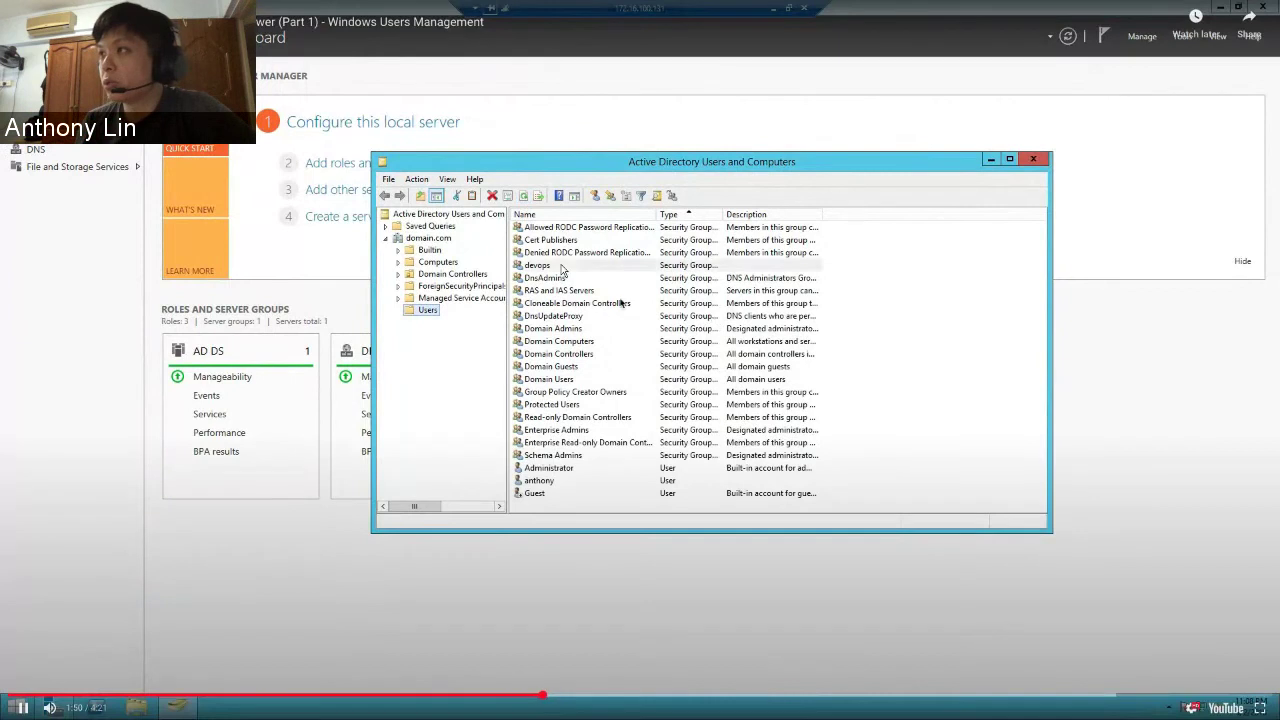
click(563, 266)
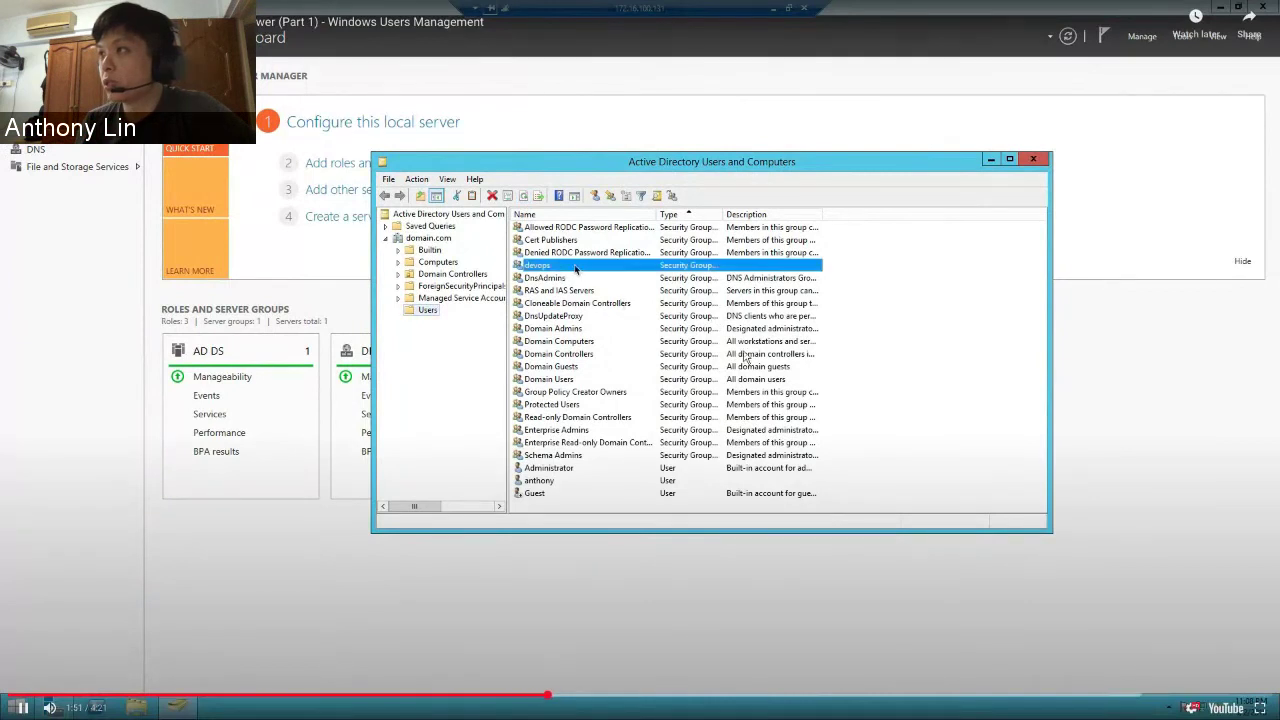
click(606, 482)
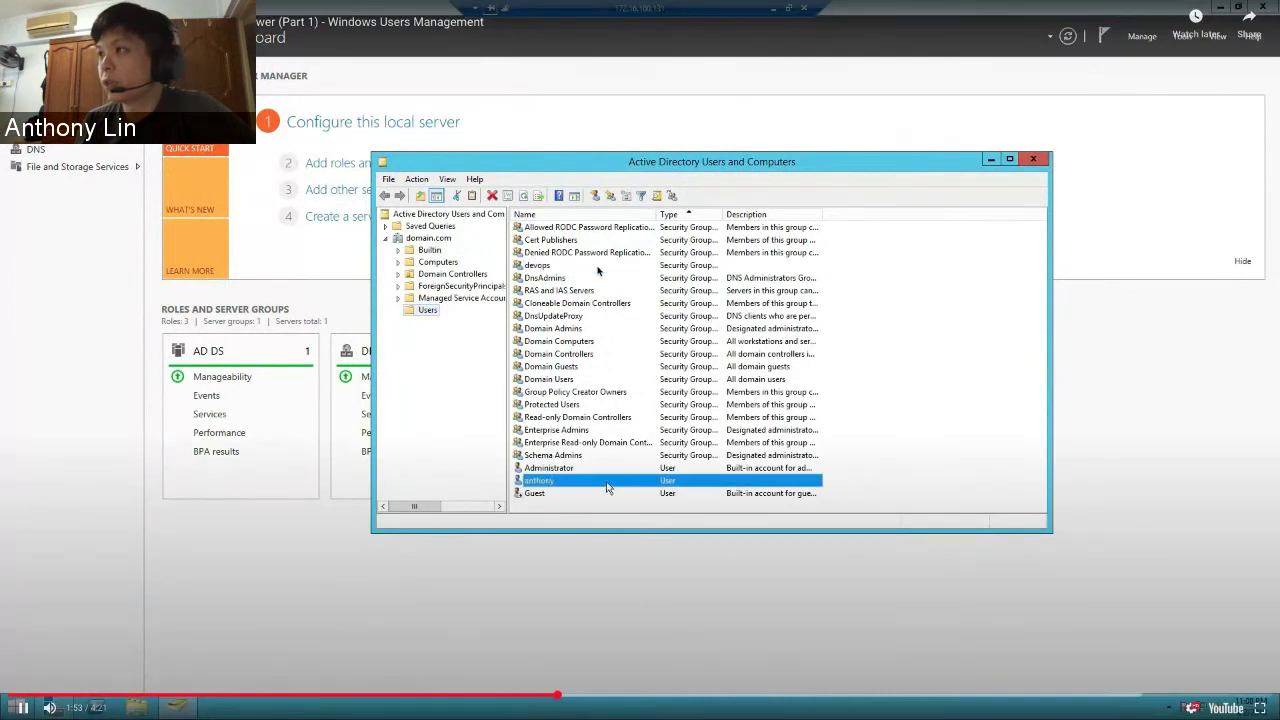
double_click(608, 484)
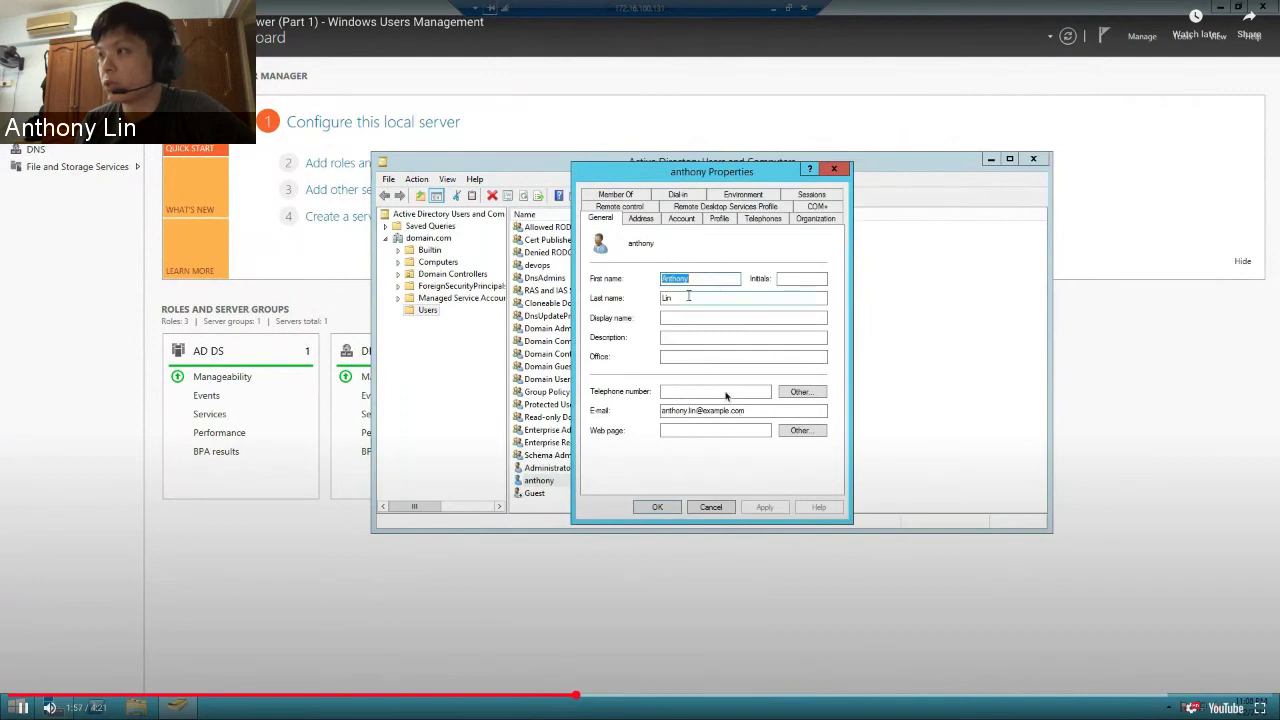
- Close the user properties and disconnect from the AD server's remote session
click(716, 510)
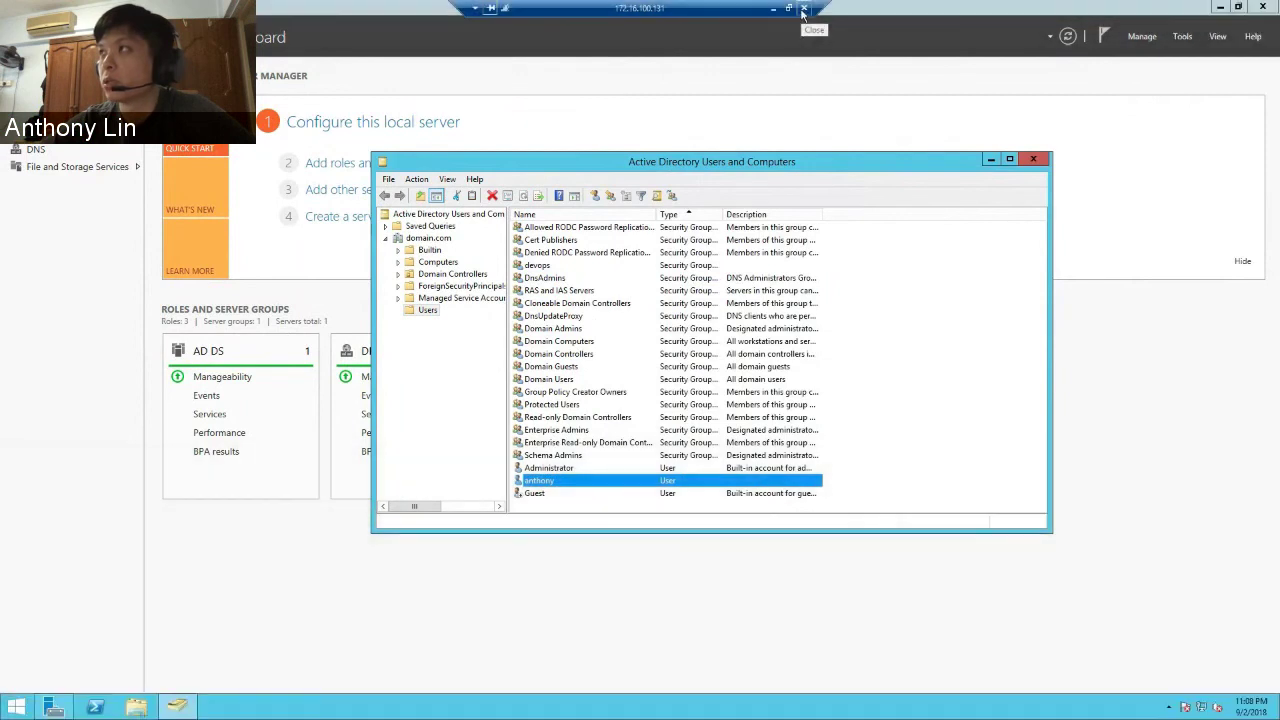
click(803, 9)
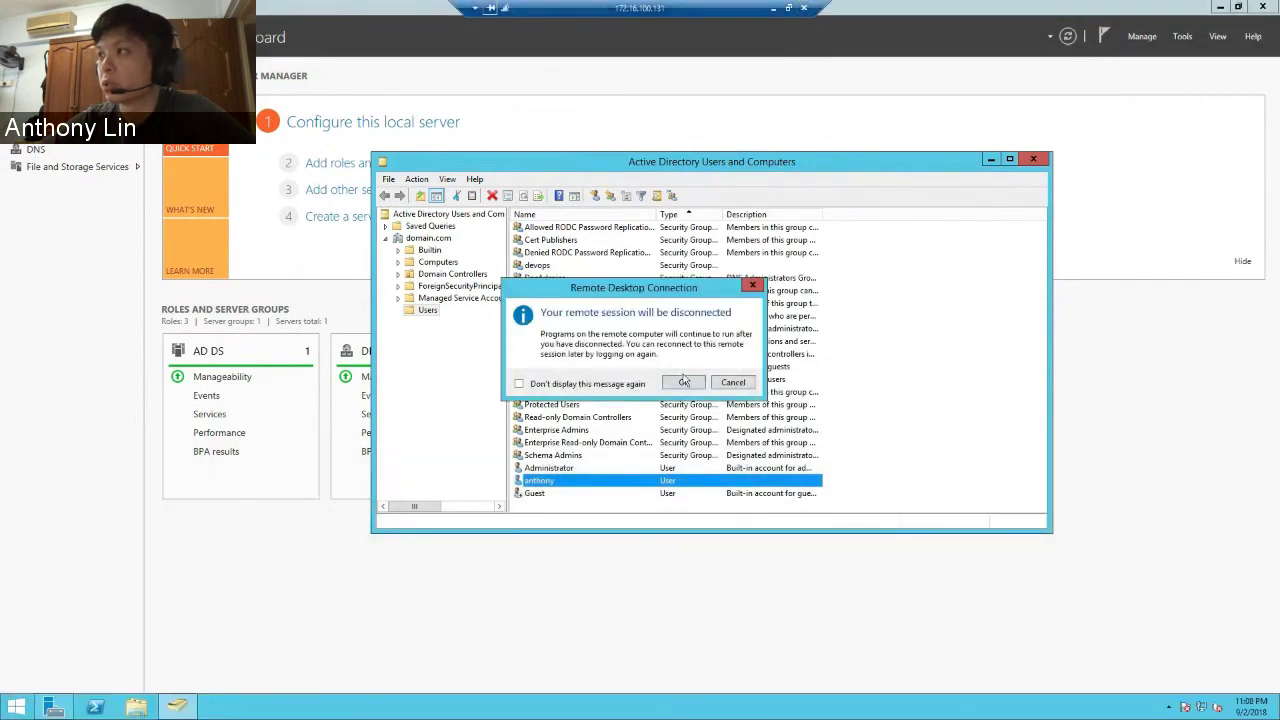
click(684, 383)
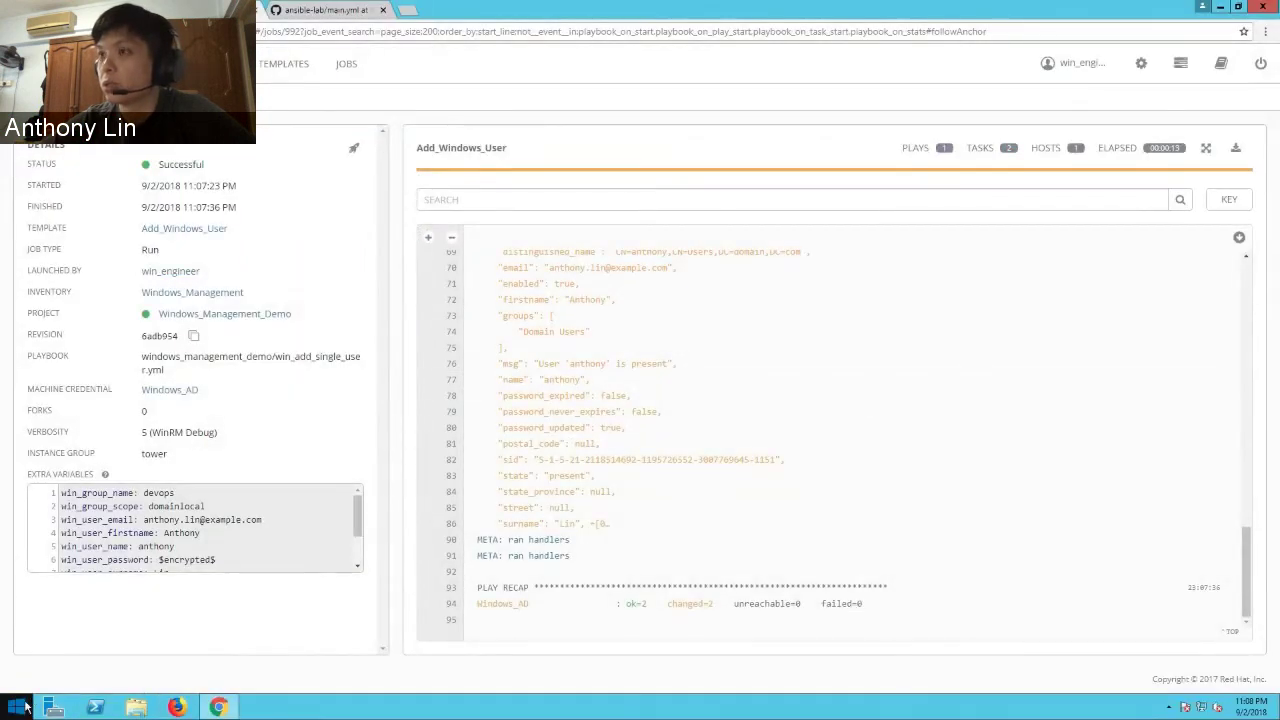
- Start Remote Desktop Connection to 172.16.100.51 and show its extra options
click(20, 708)
click(320, 180)
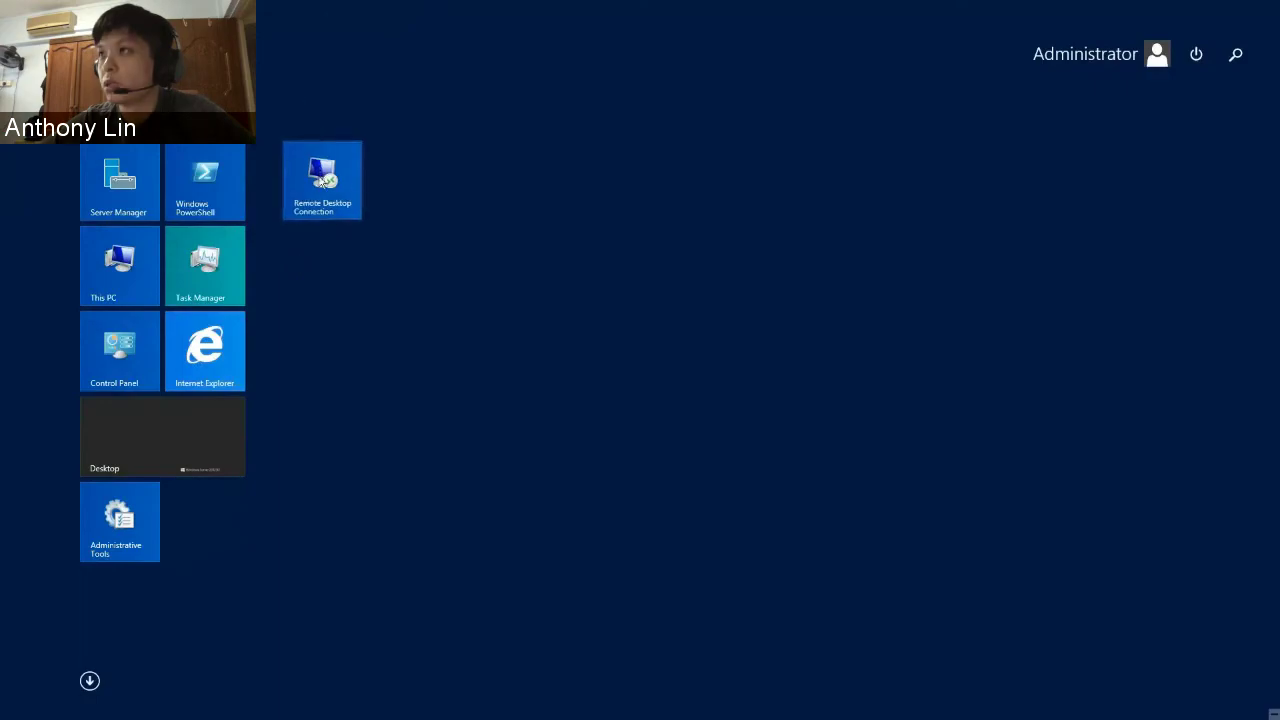
click(709, 216)
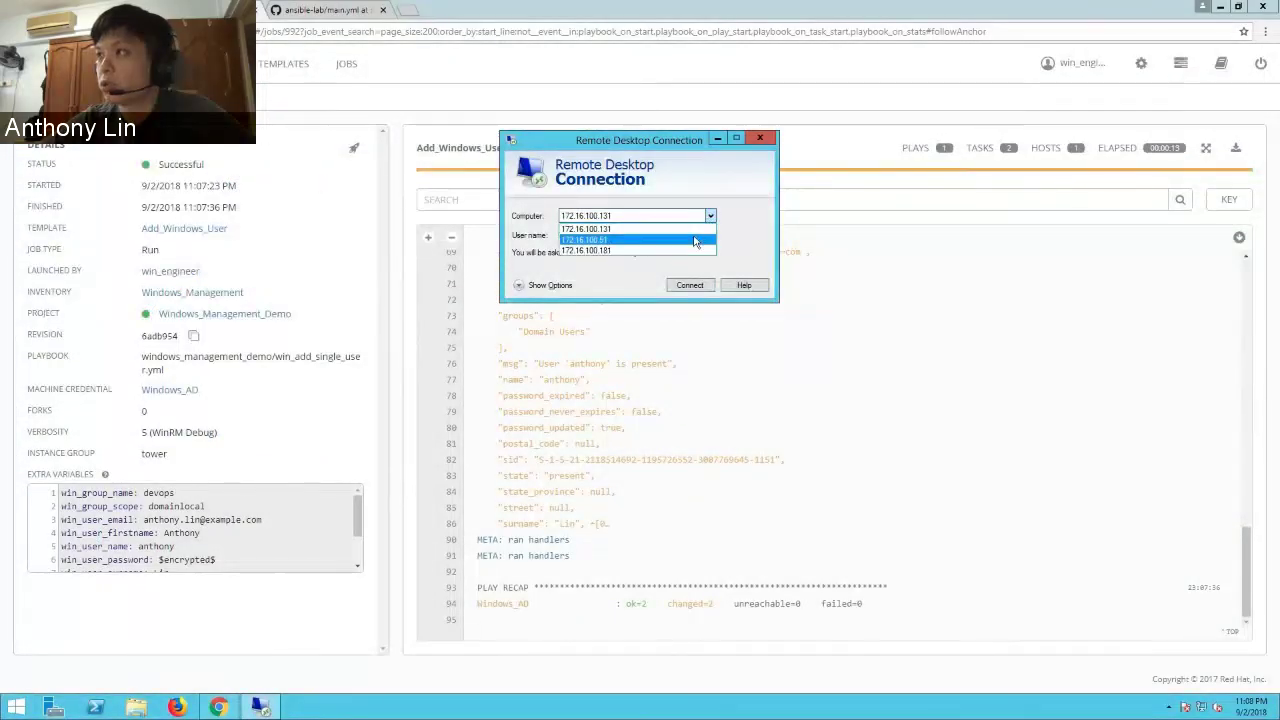
click(695, 241)
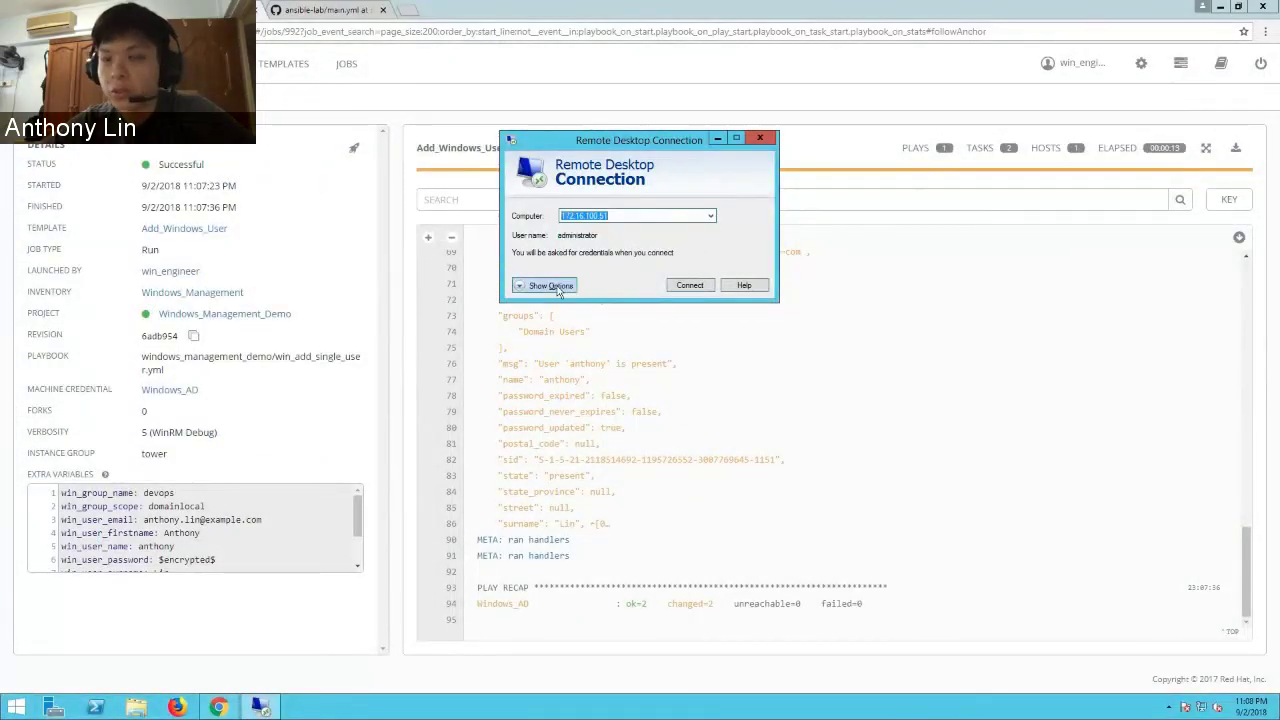
click(545, 285)
- Replace the user name with the new domain user, connect, and enter their password
double_click(620, 281)
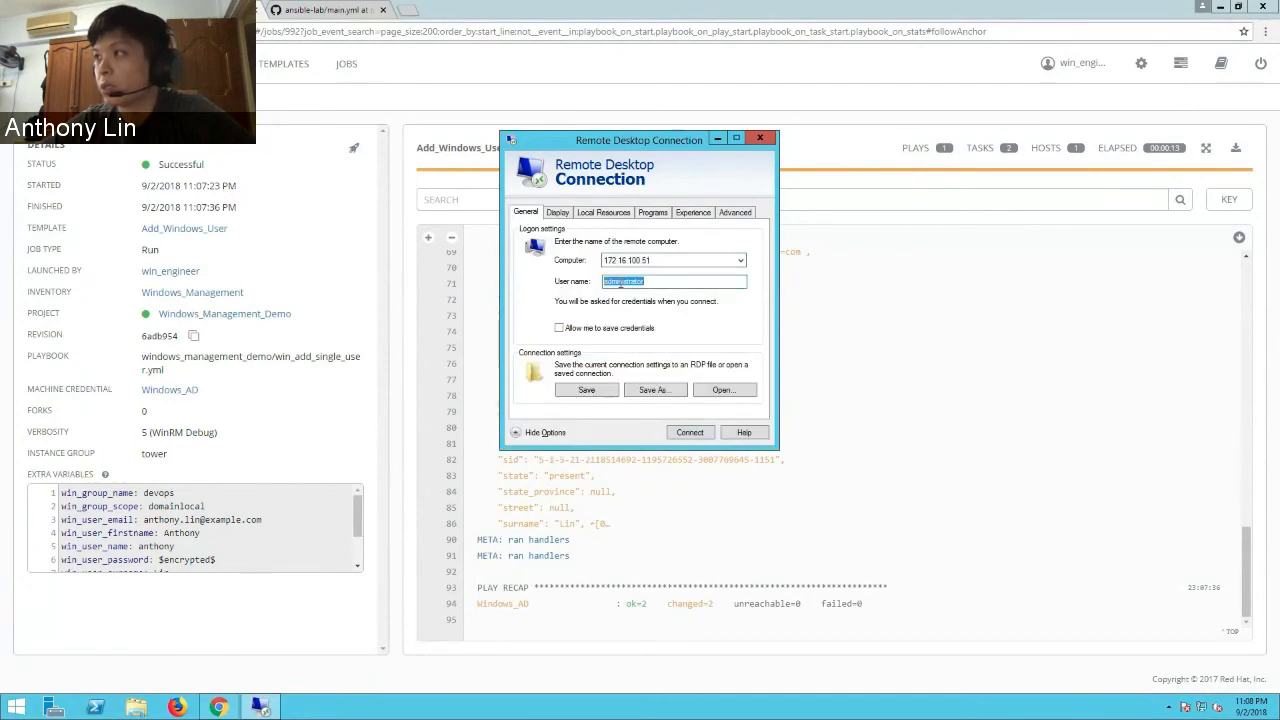
text(anthony)
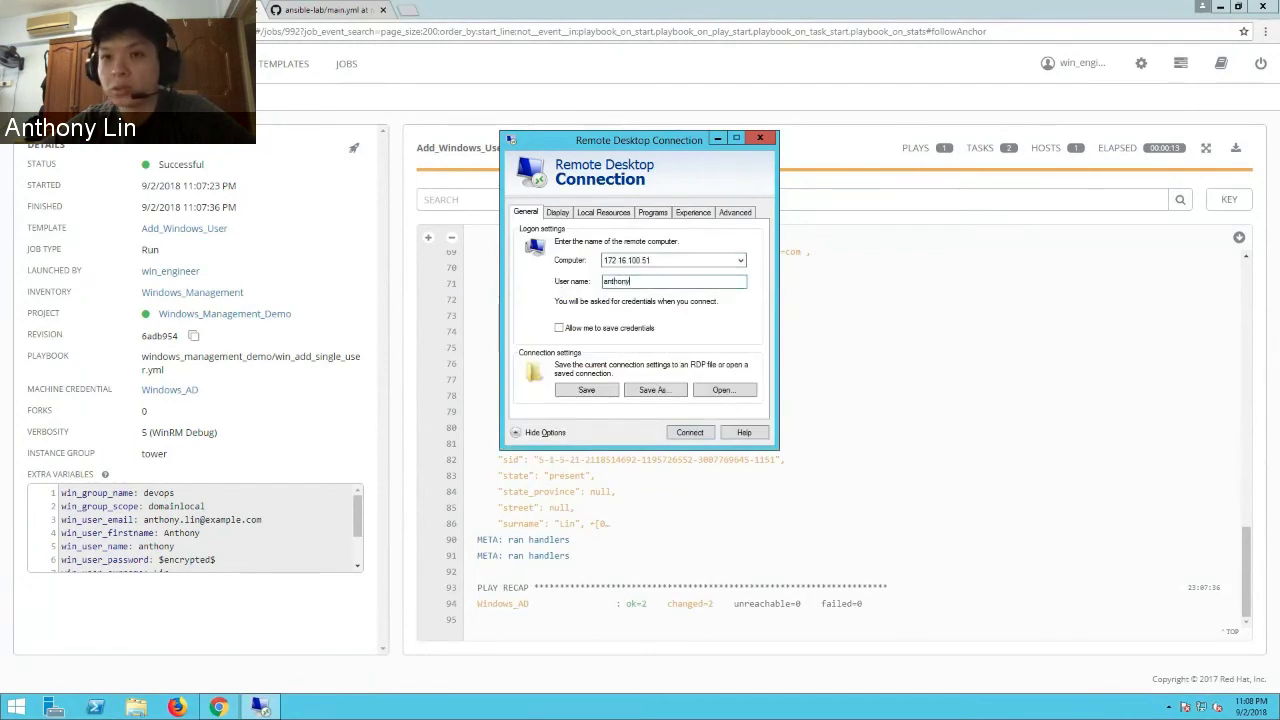
click(689, 434)
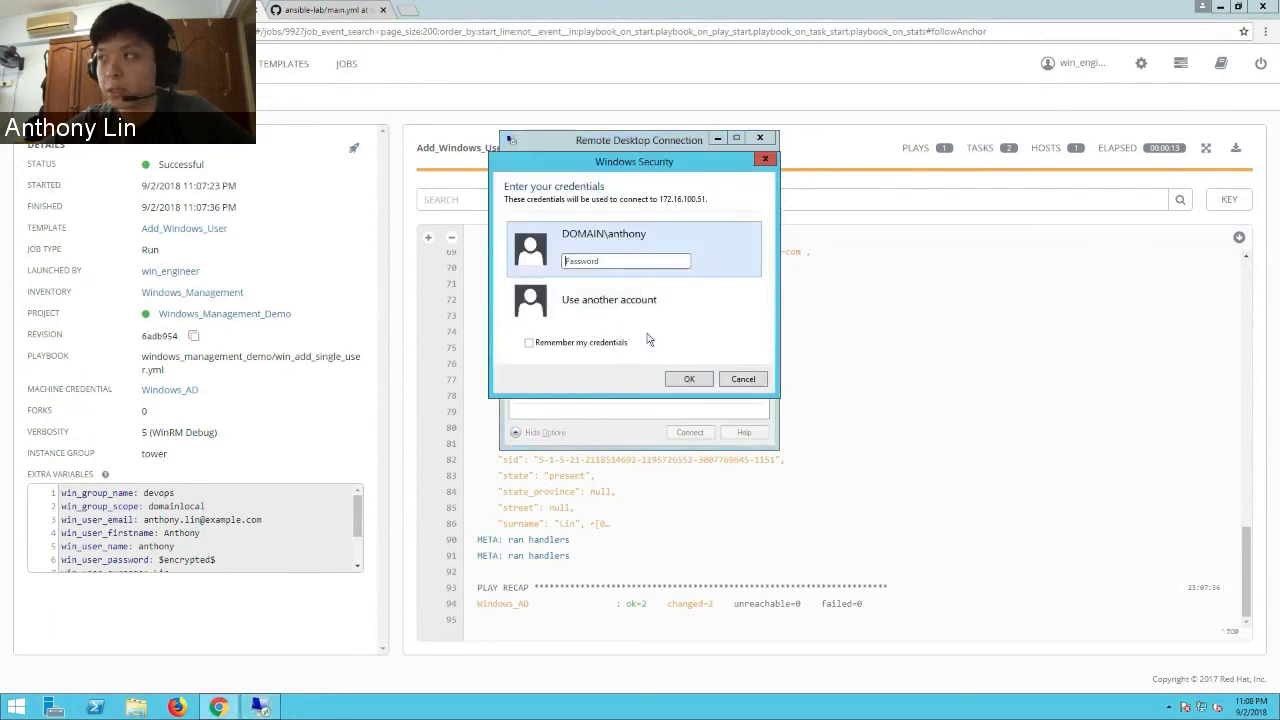
text(**********)
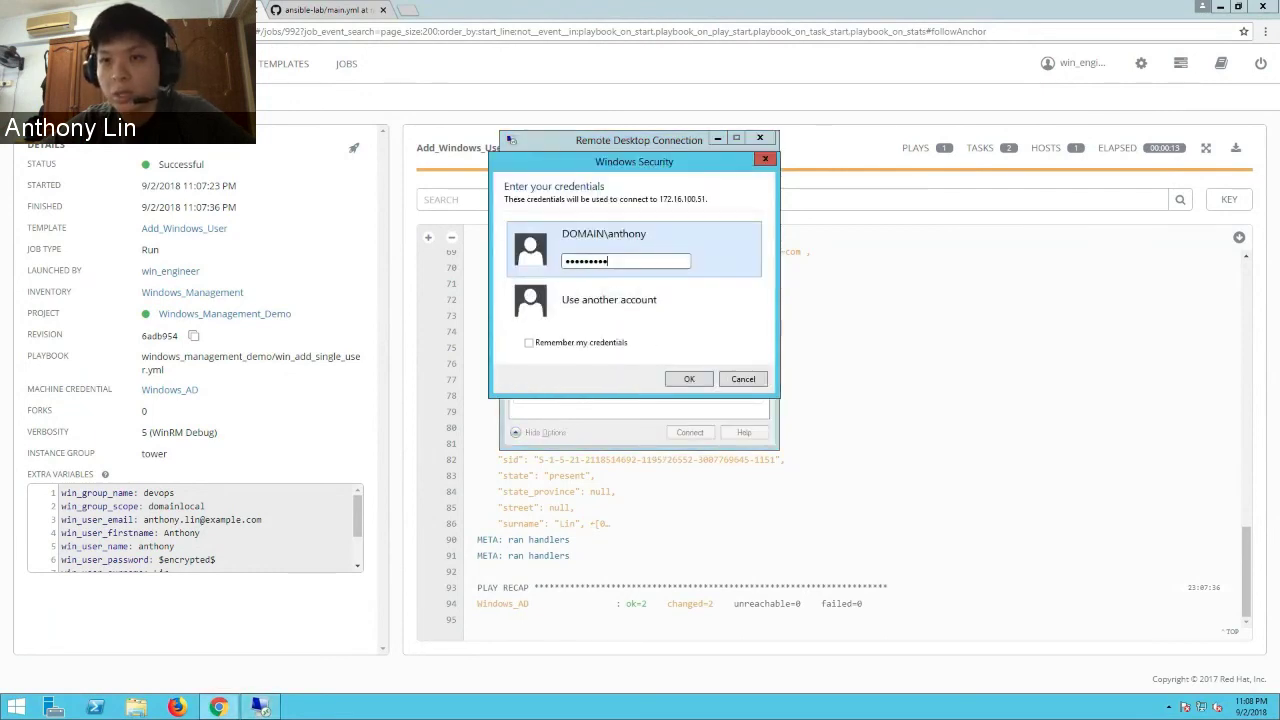
key(Return)
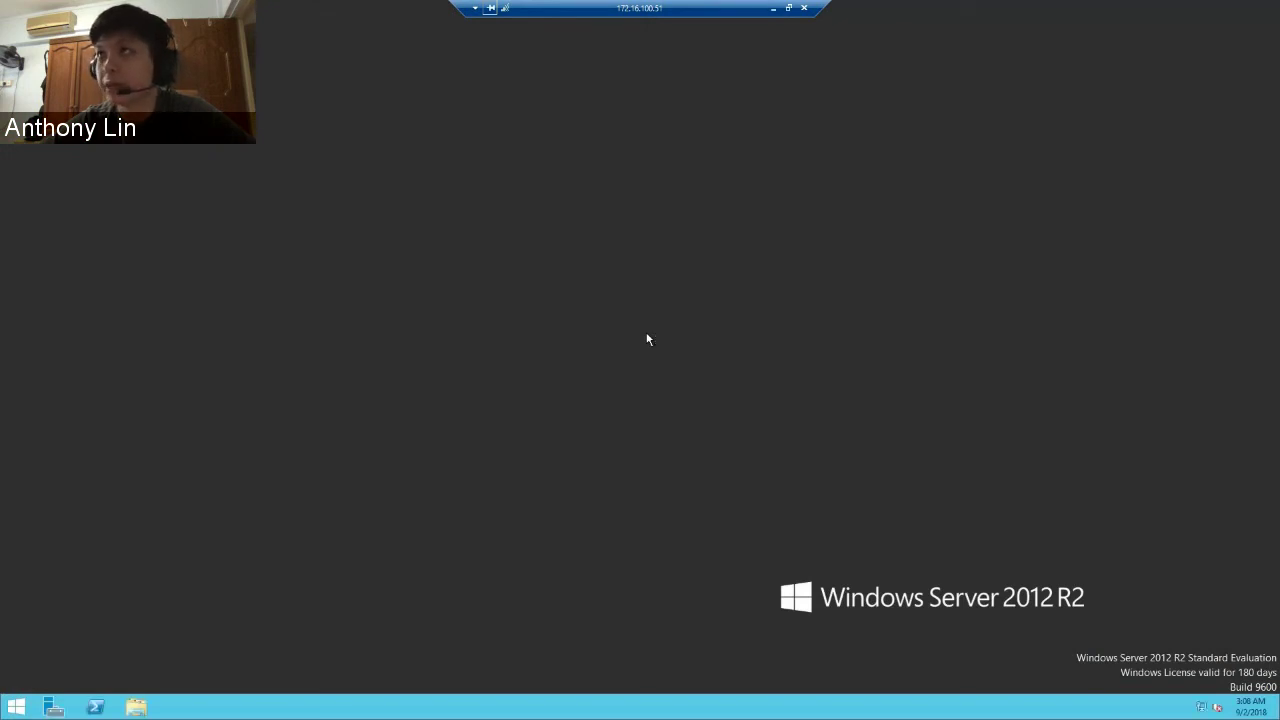
- Disconnect the 172.16.100.51 session and reopen Remote Desktop Connection
click(801, 12)
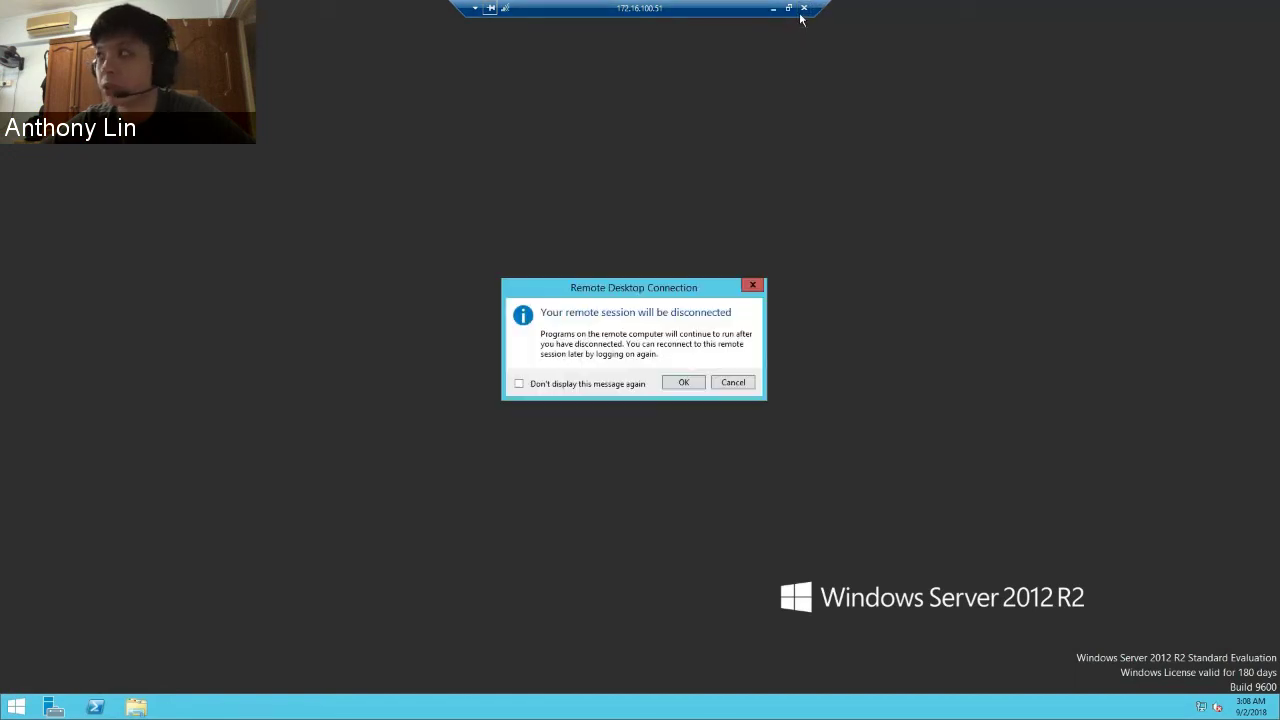
click(681, 384)
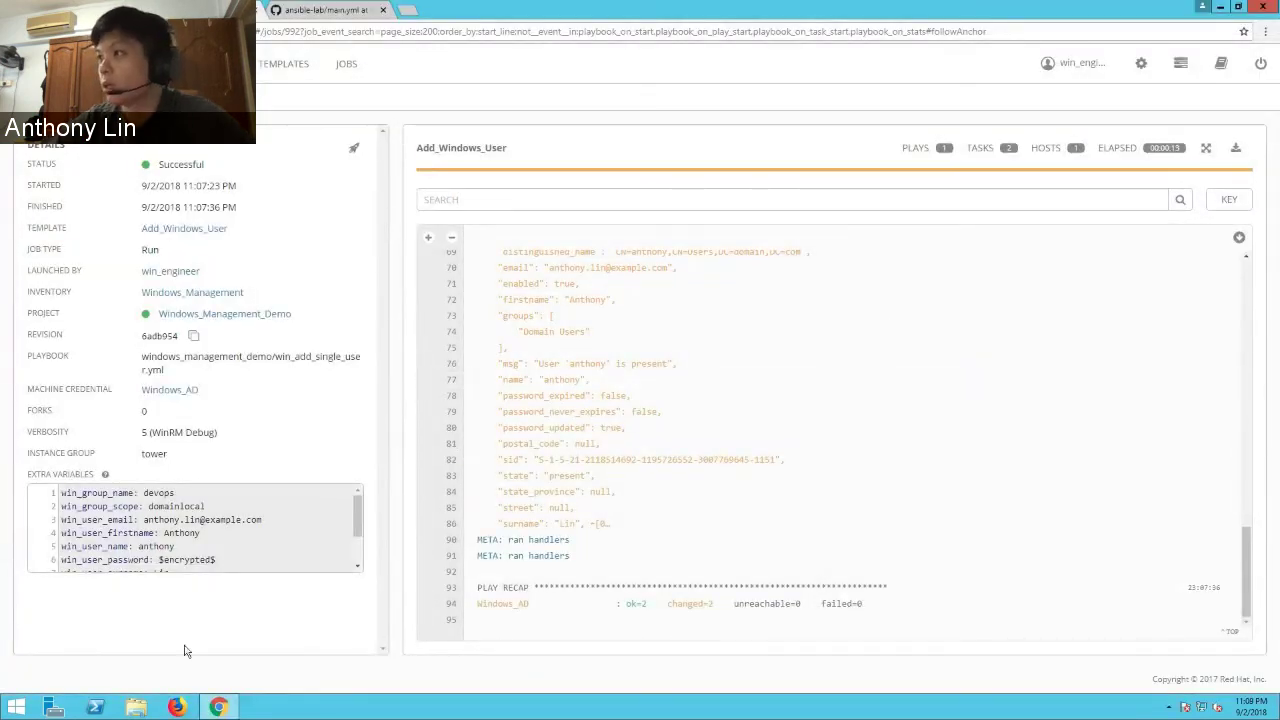
click(16, 707)
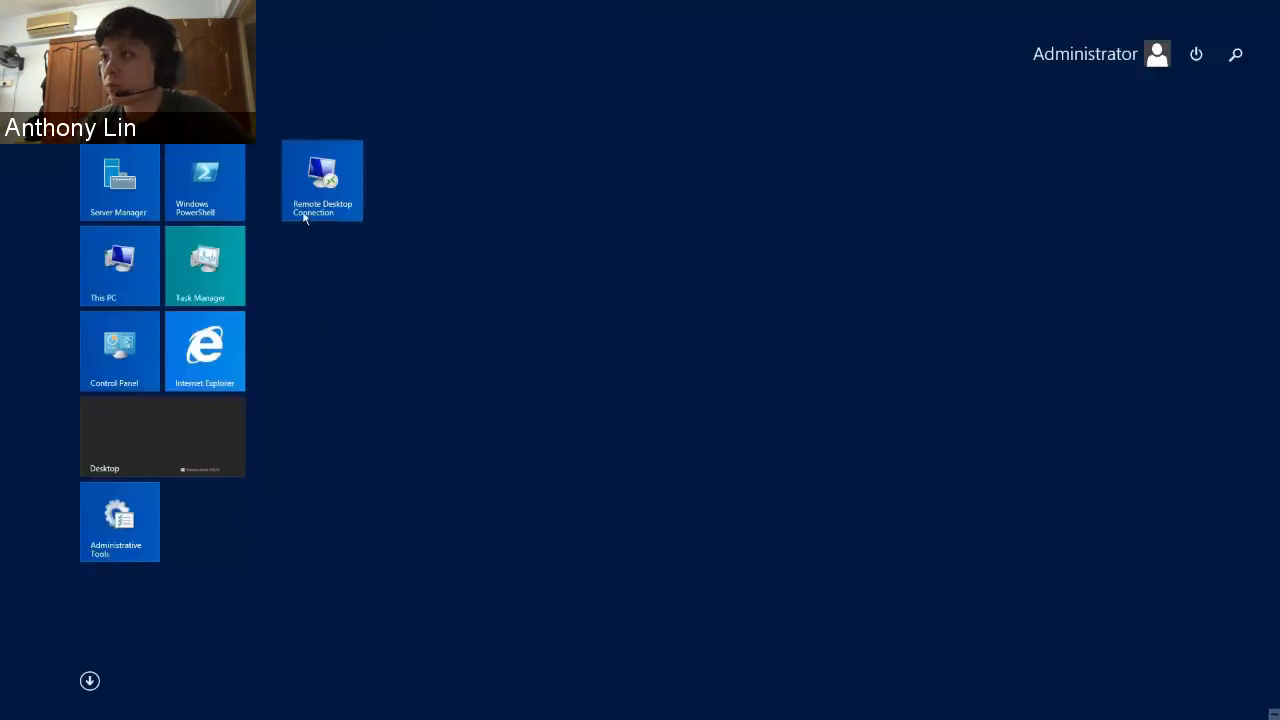
click(328, 186)
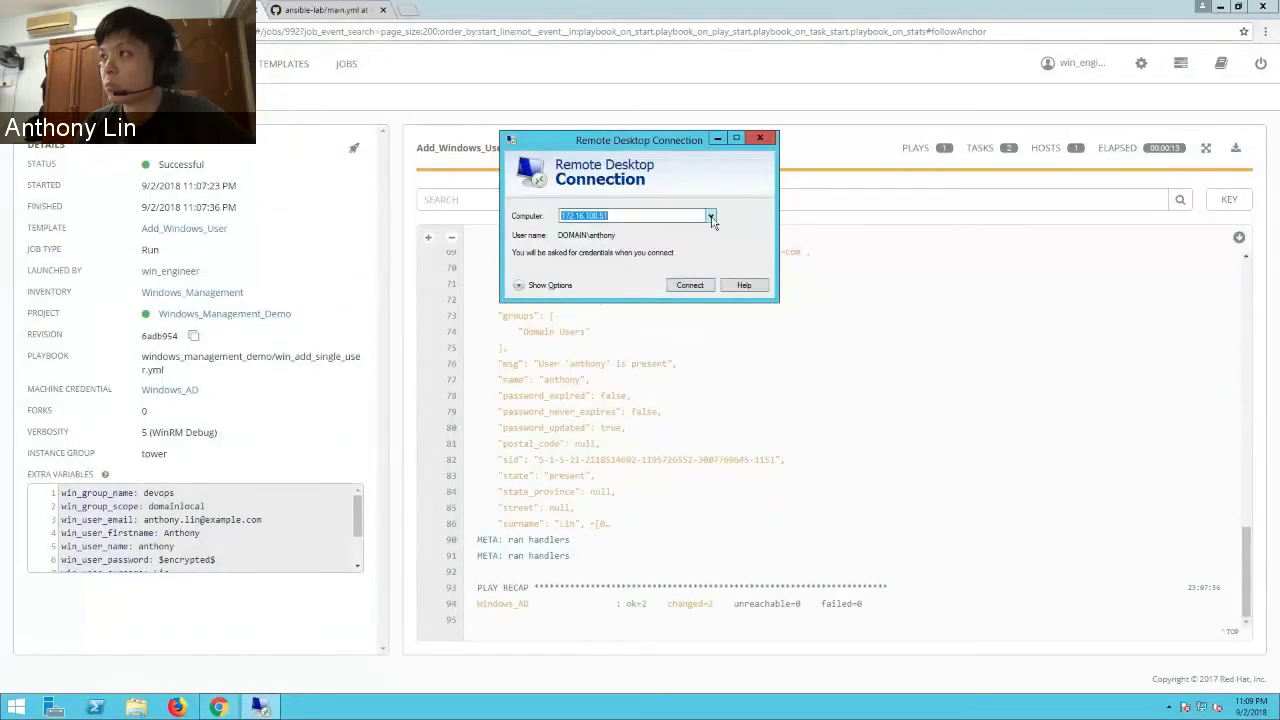
- Connect to the domain controller 172.16.100.131 using the administrator password
click(687, 285)
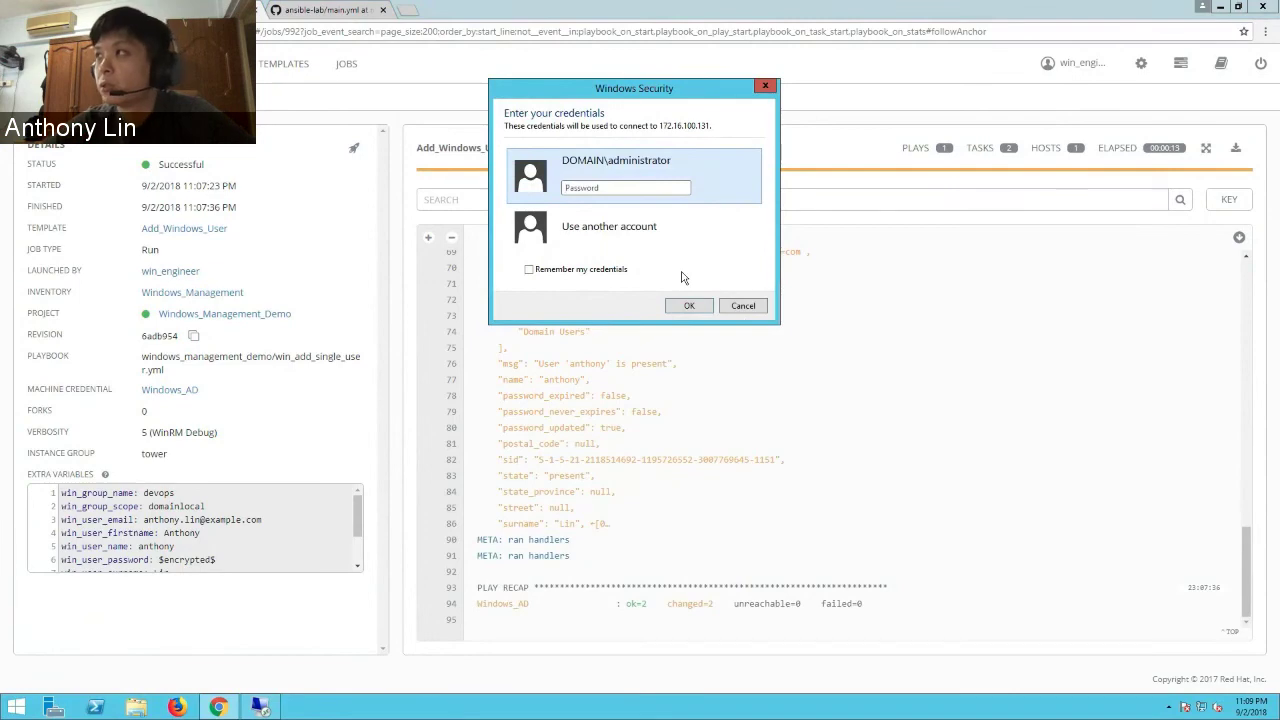
text(****)
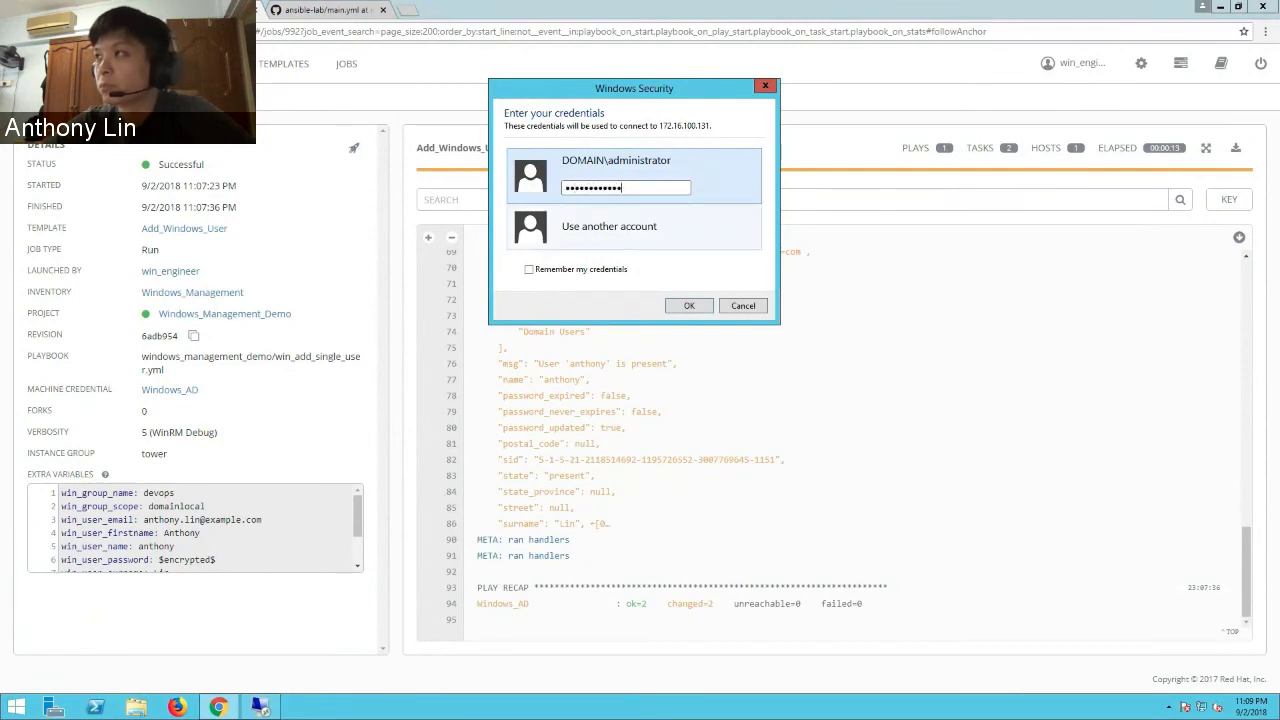
key(Return)
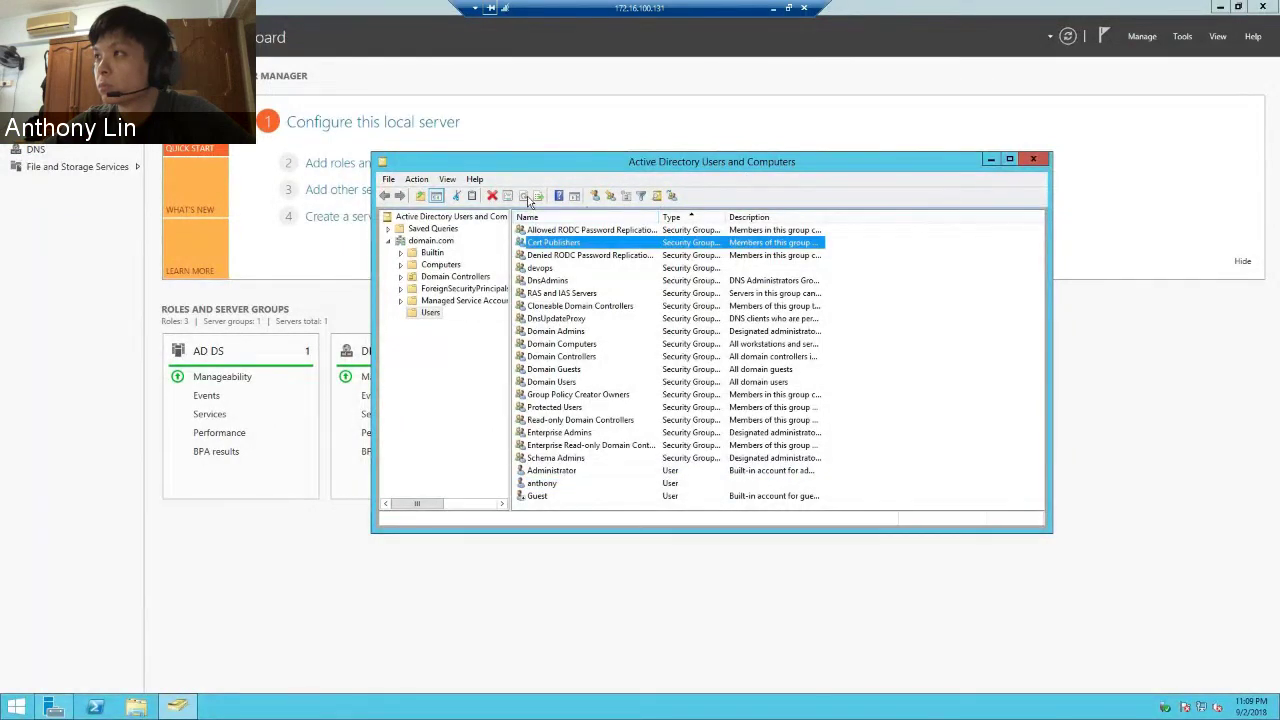
- Reopen Active Directory Users and Computers from Tools, then switch back to Ansible Tower
click(1033, 159)
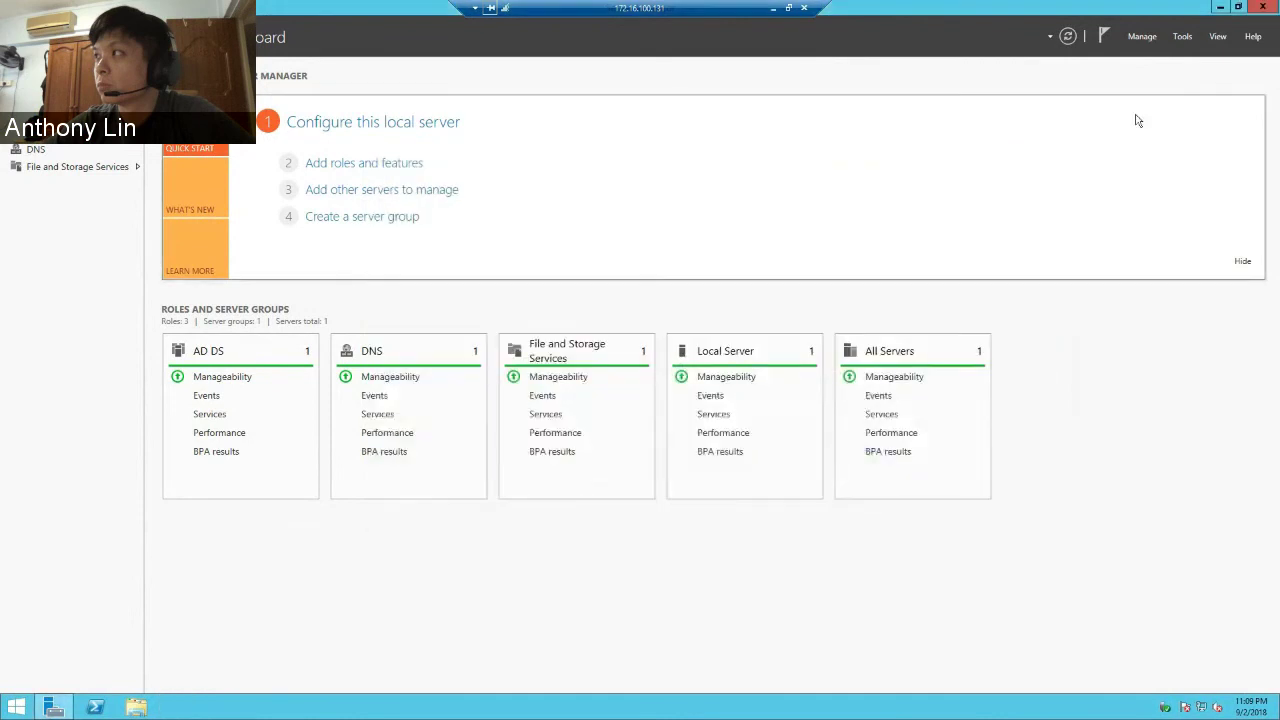
click(1184, 36)
click(1163, 112)
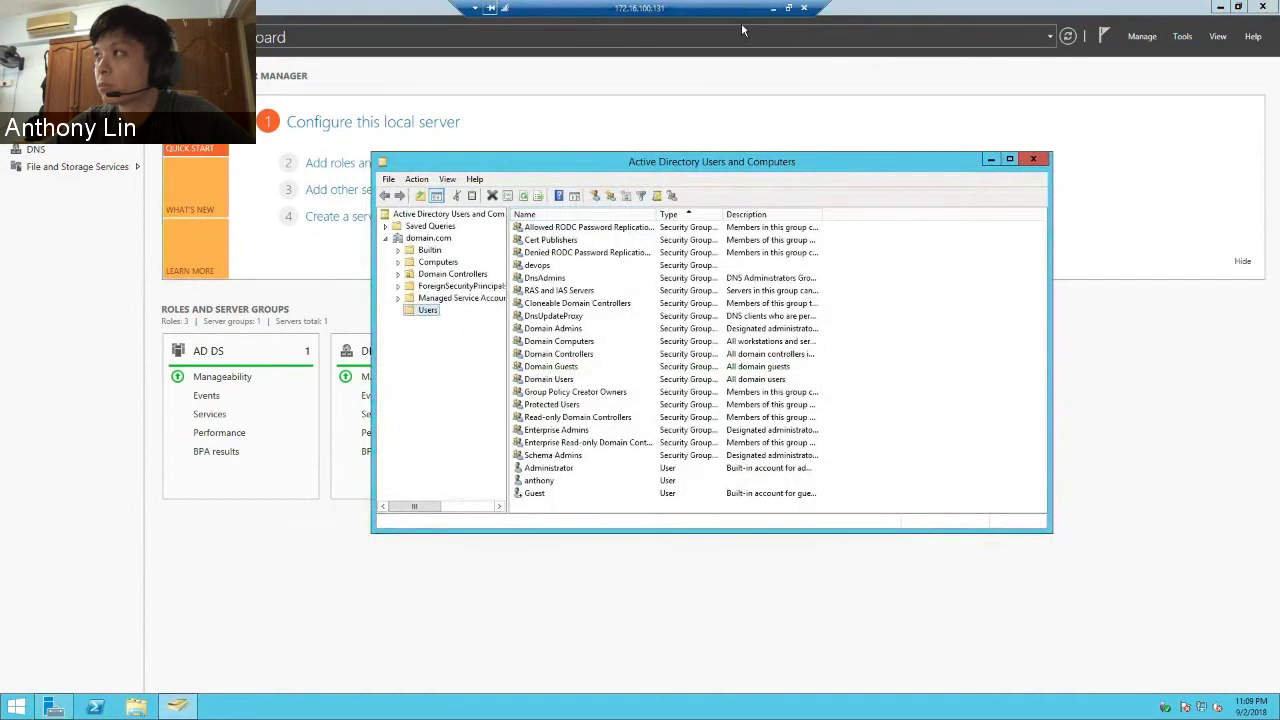
click(786, 9)
key(alt+Tab)
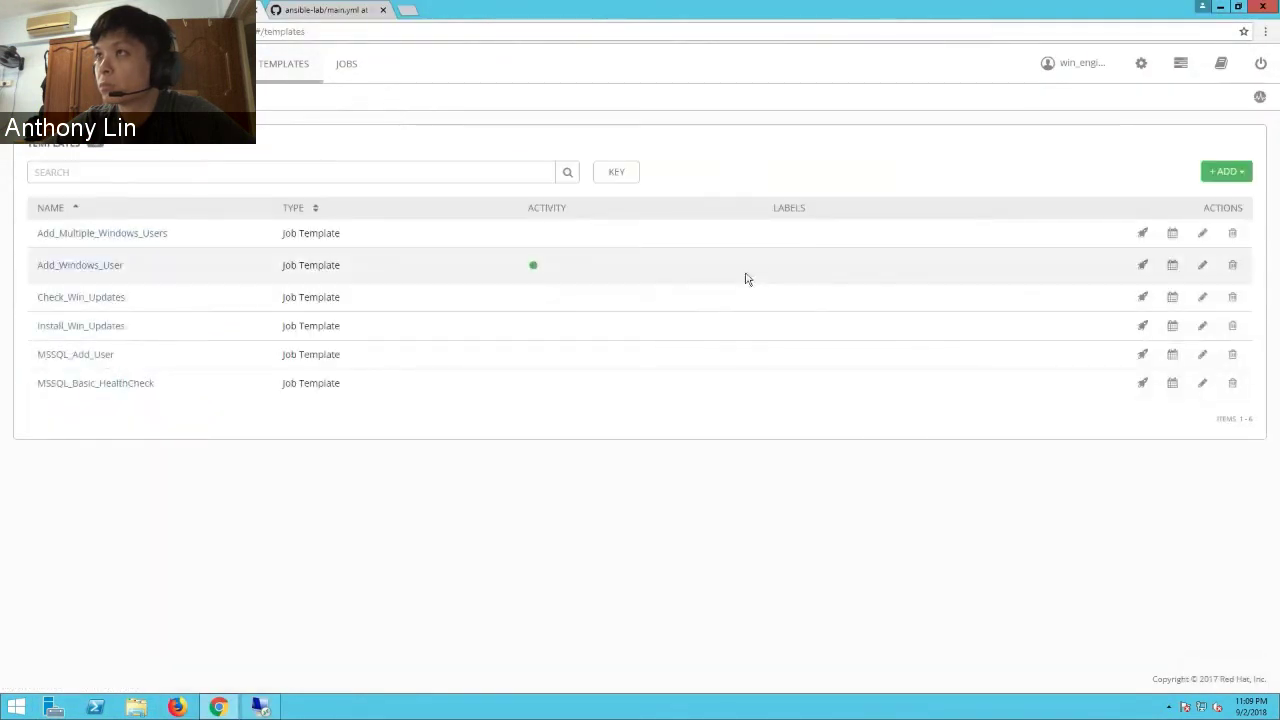
- Launch Add_Multiple_Windows_Users with Windows_AD as the AD server, after reviewing the variables file
click(1142, 233)
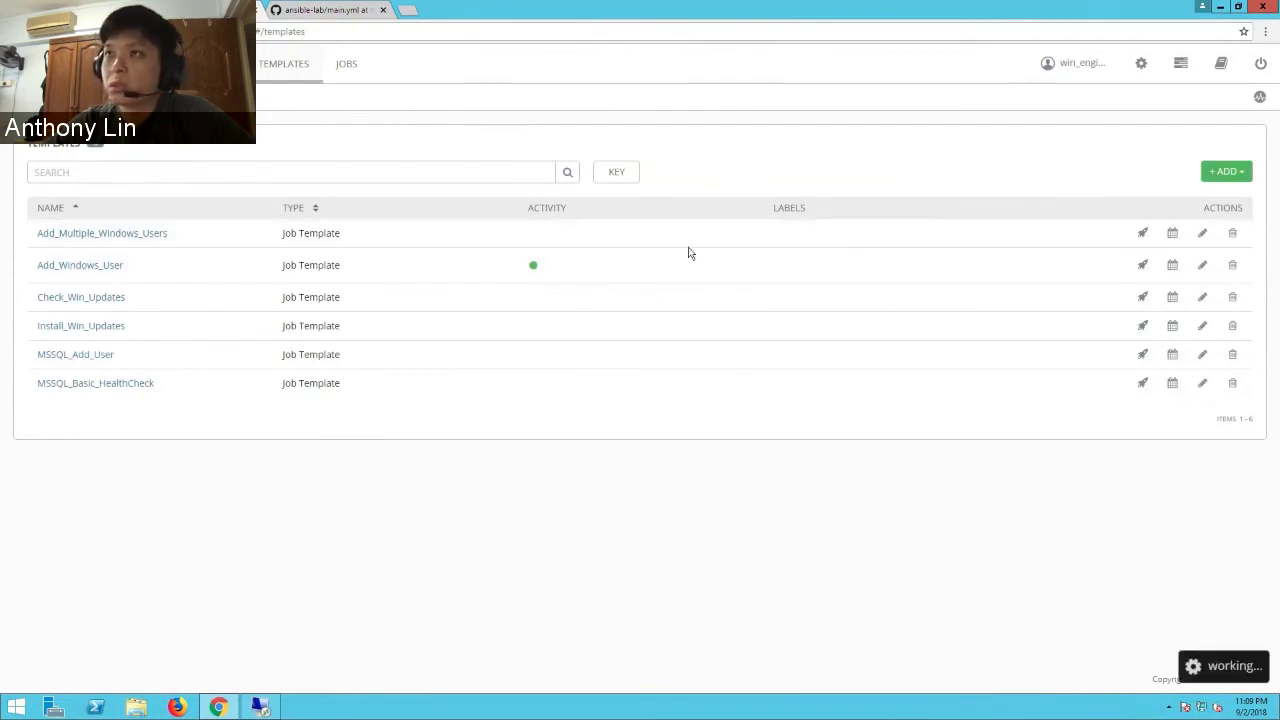
click(334, 17)
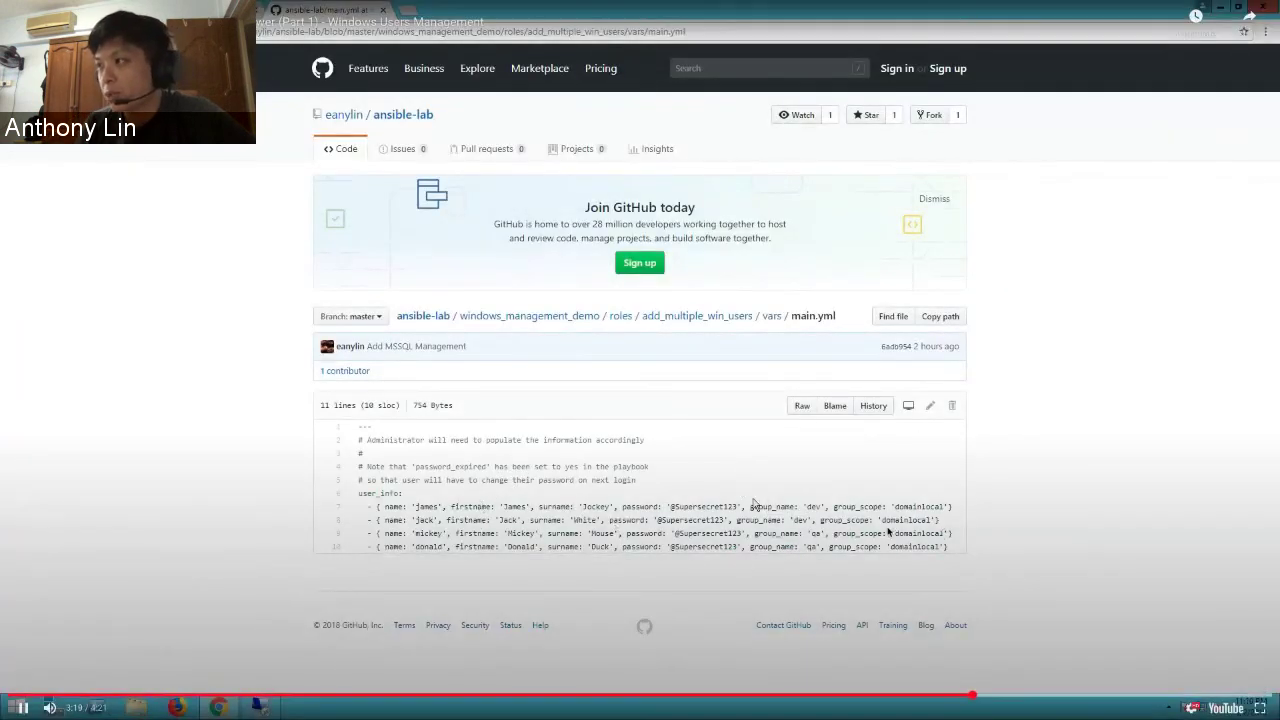
click(211, 503)
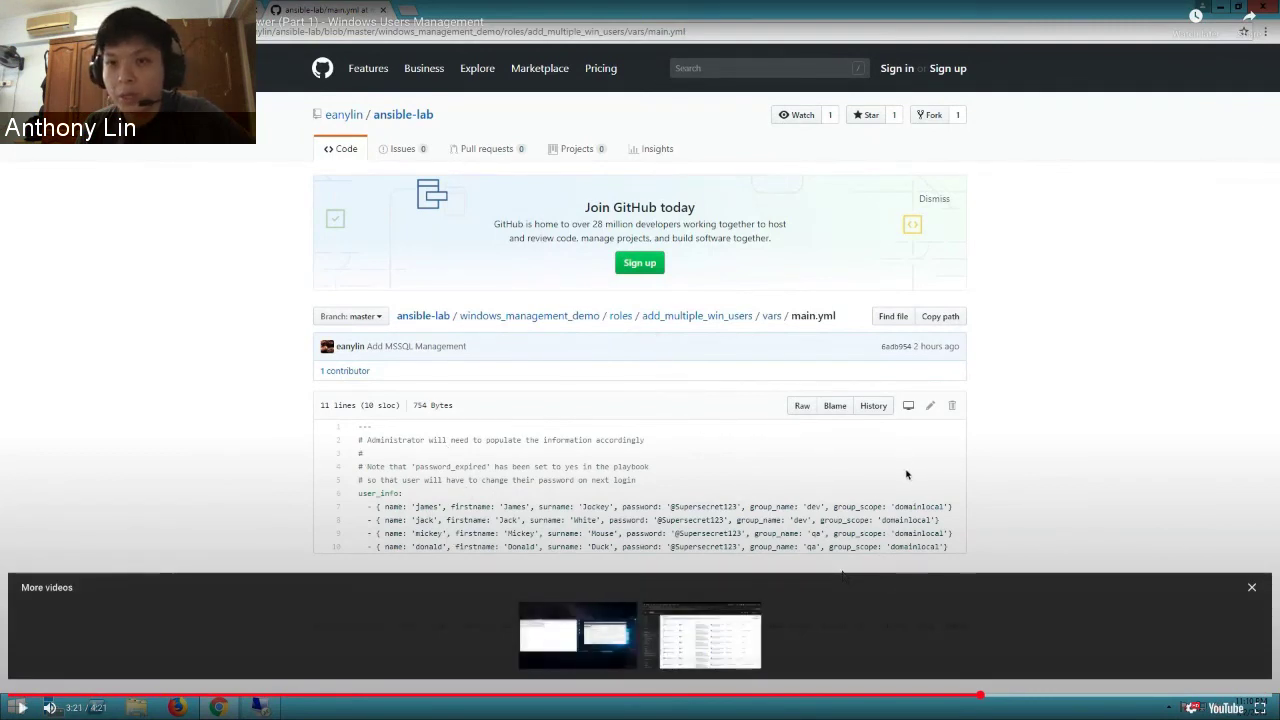
click(700, 478)
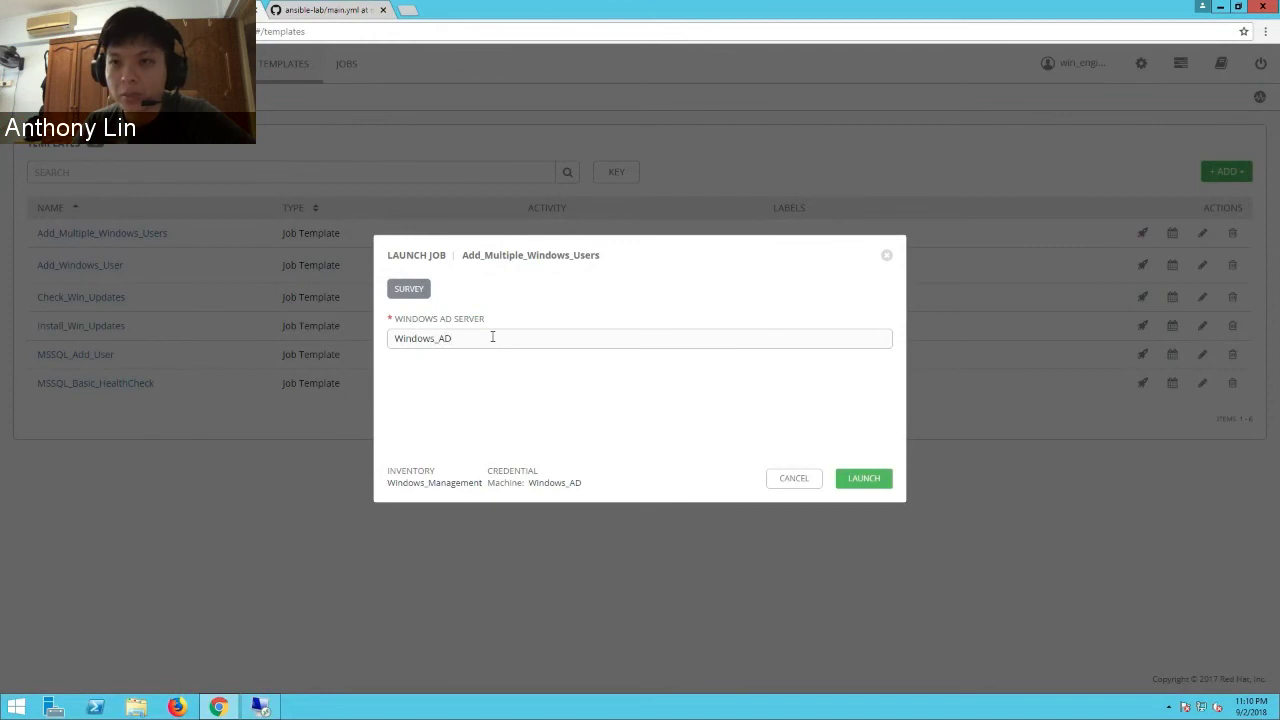
click(847, 480)
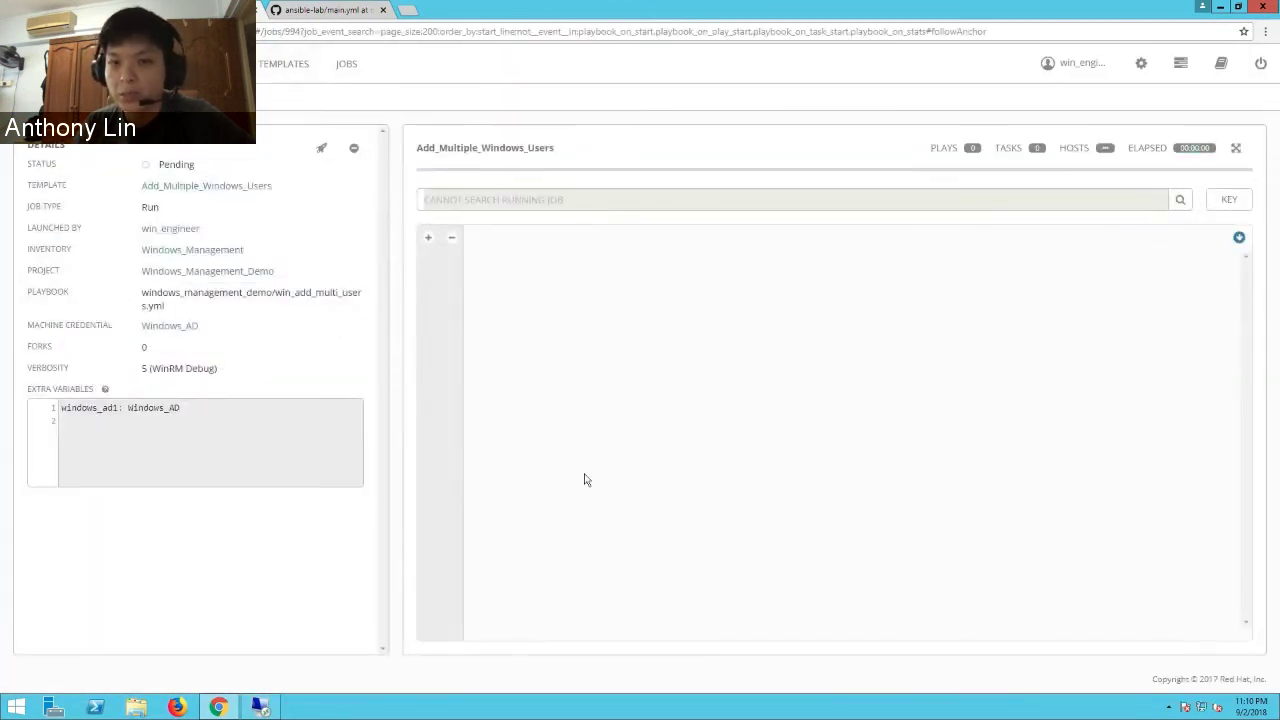
- Open job 994's output, scroll down to the PLAY RECAP, and return to the remote desktop
click(346, 64)
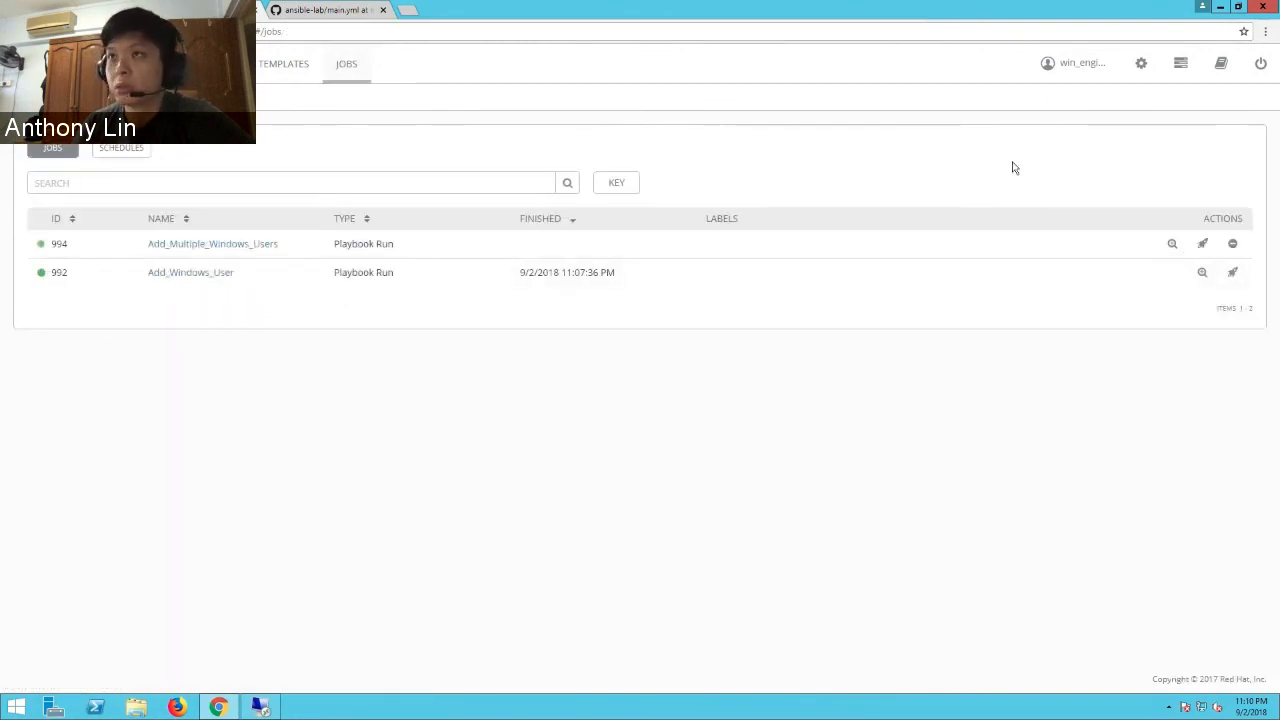
click(1172, 244)
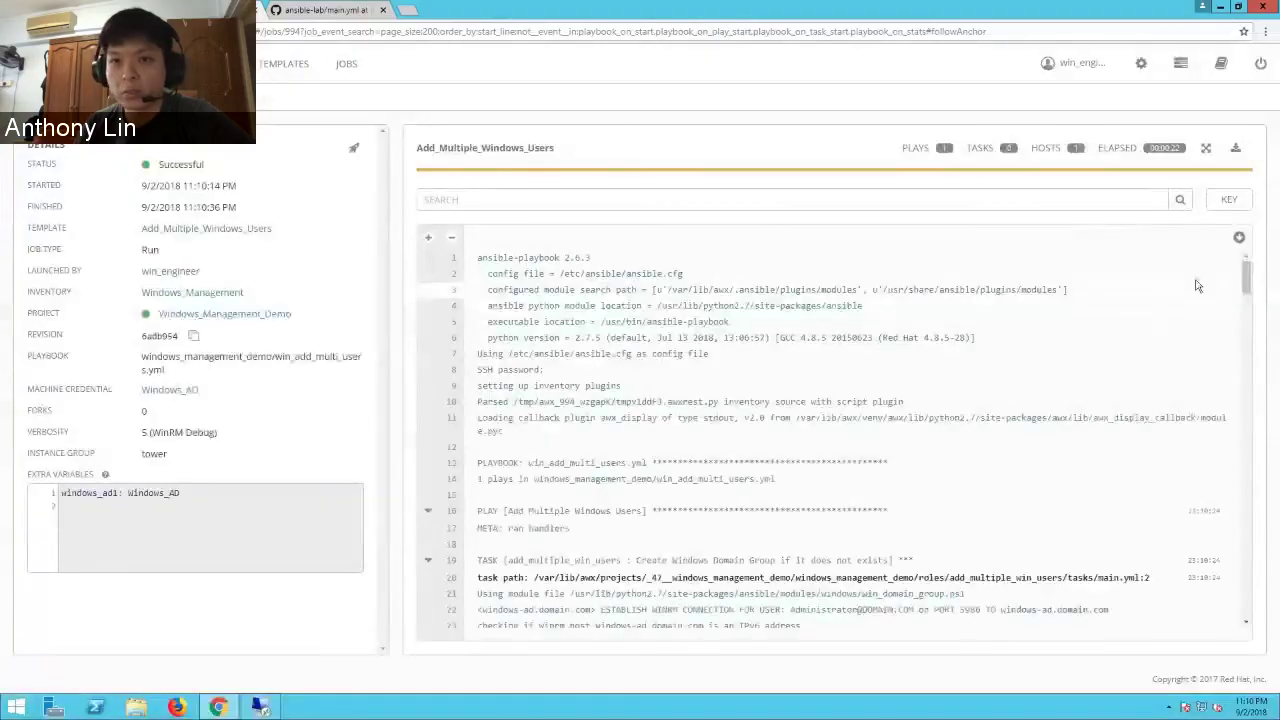
drag(1237, 314, 1224, 615)
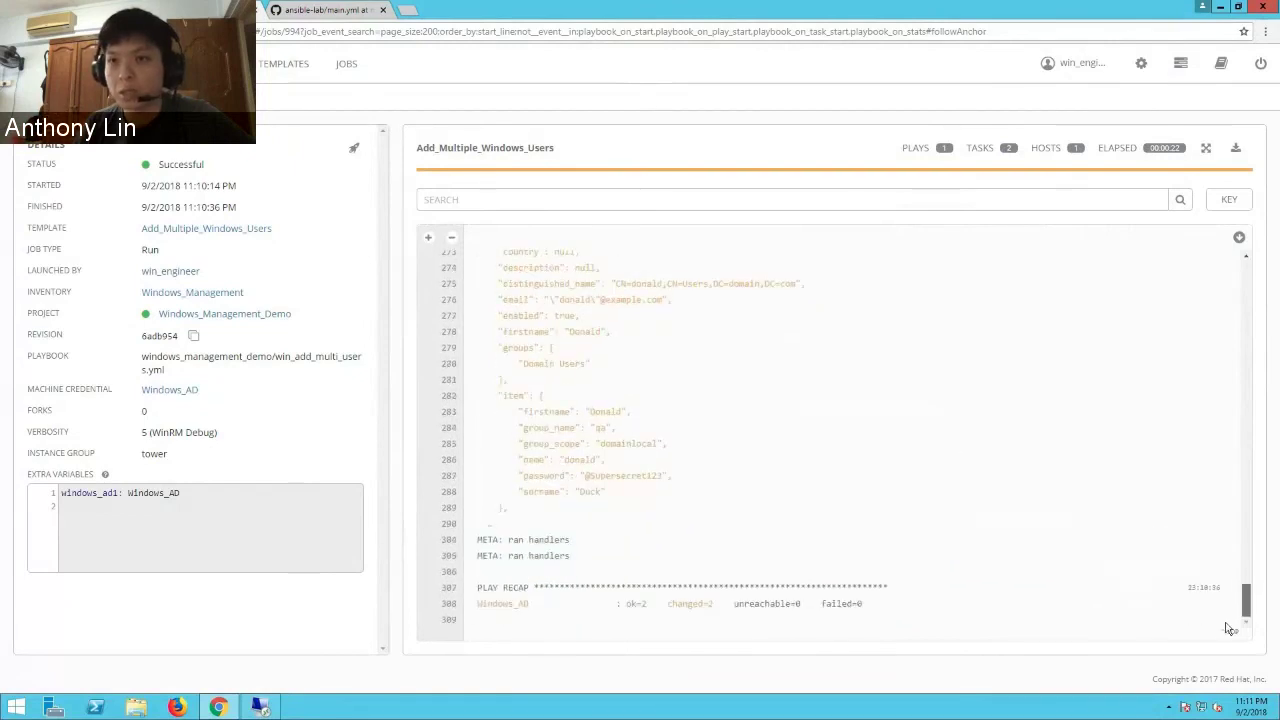
click(257, 708)
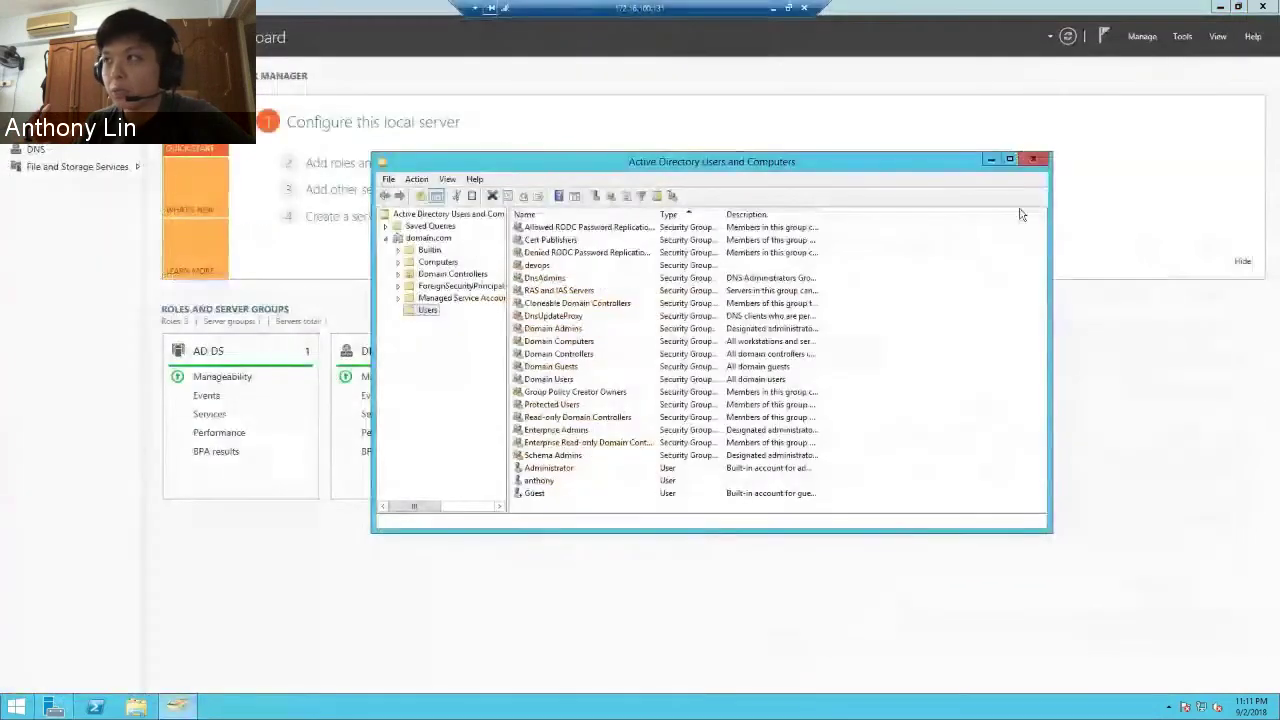
- Refresh the Users container and select the new dev and qa groups
click(524, 196)
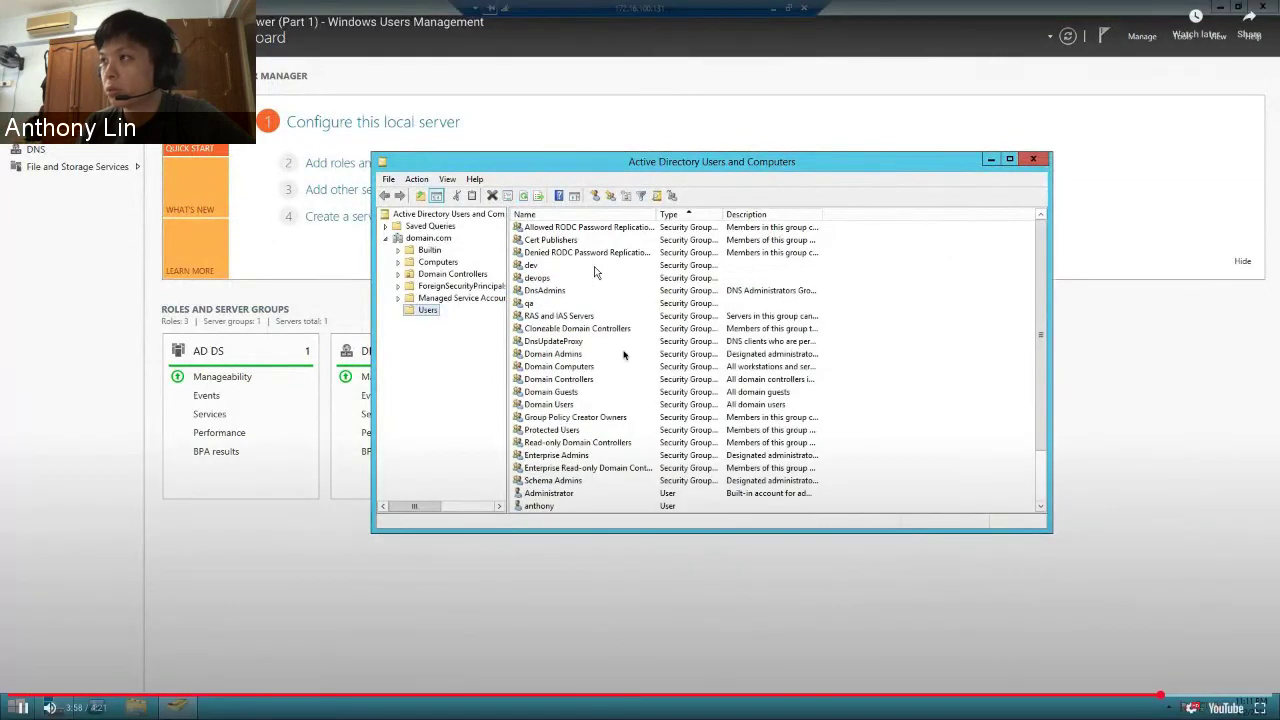
click(552, 266)
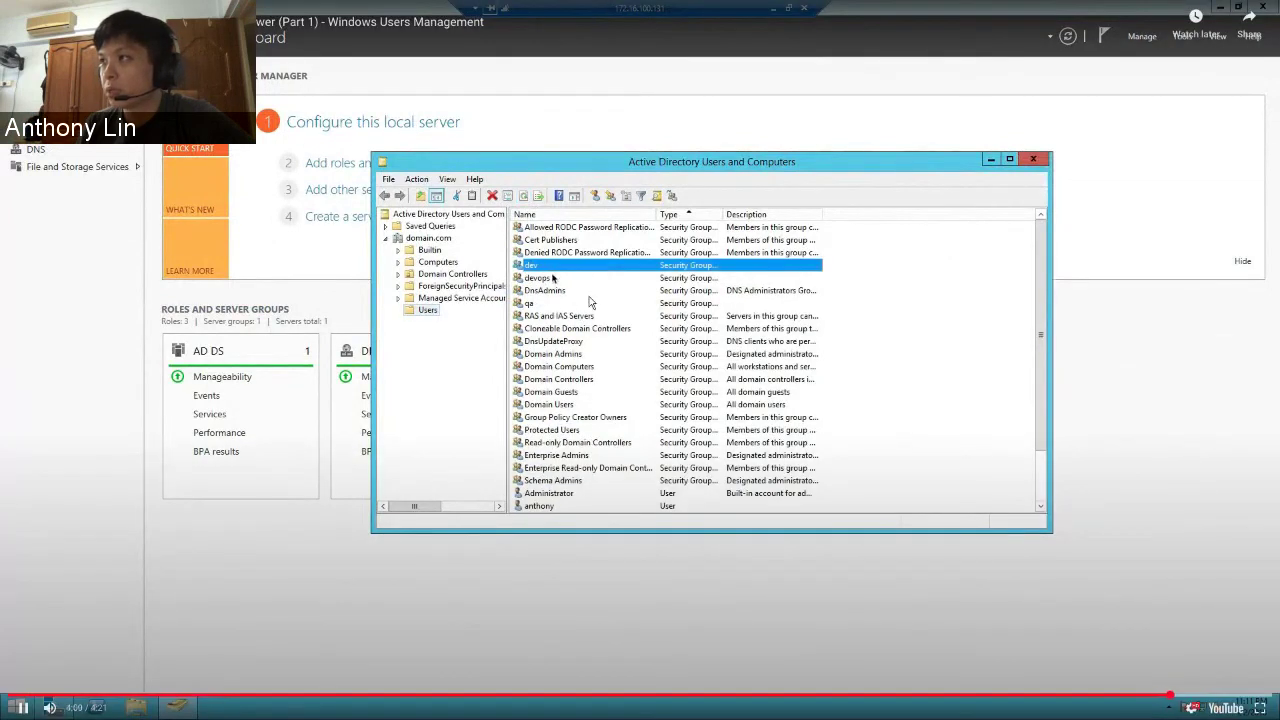
click(548, 290)
click(590, 303)
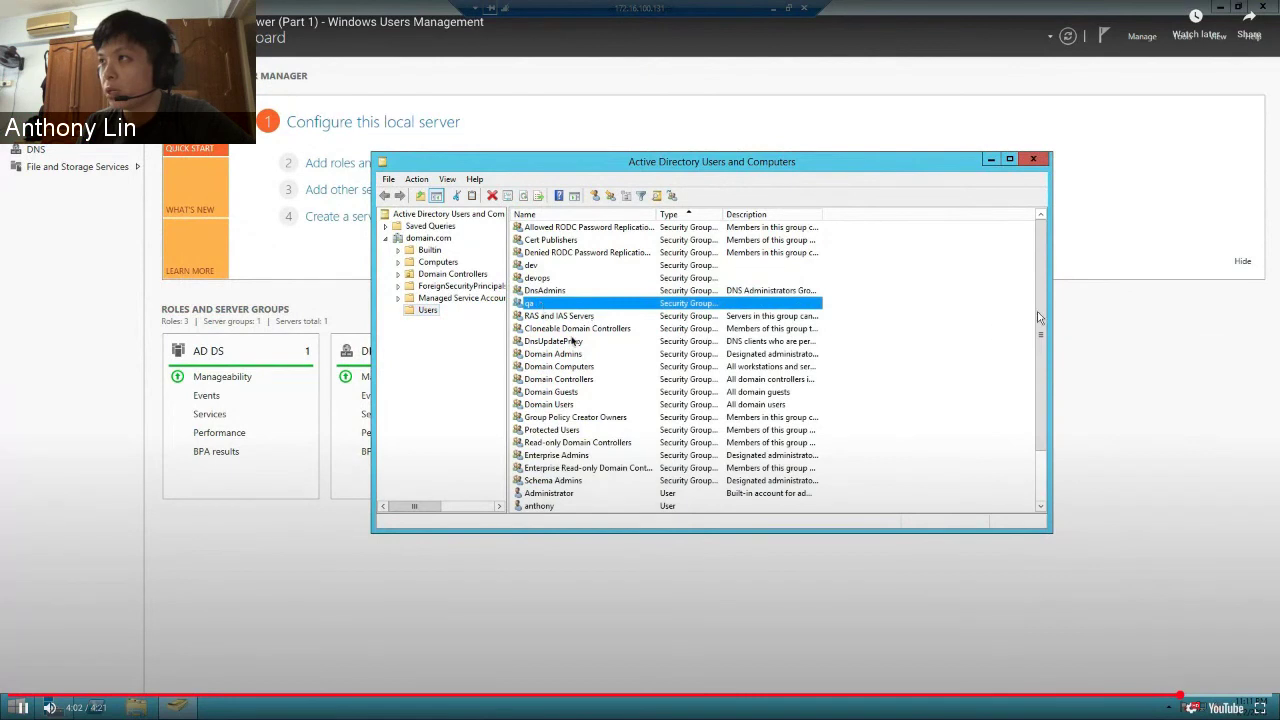
scroll(590, 480, down, 2)
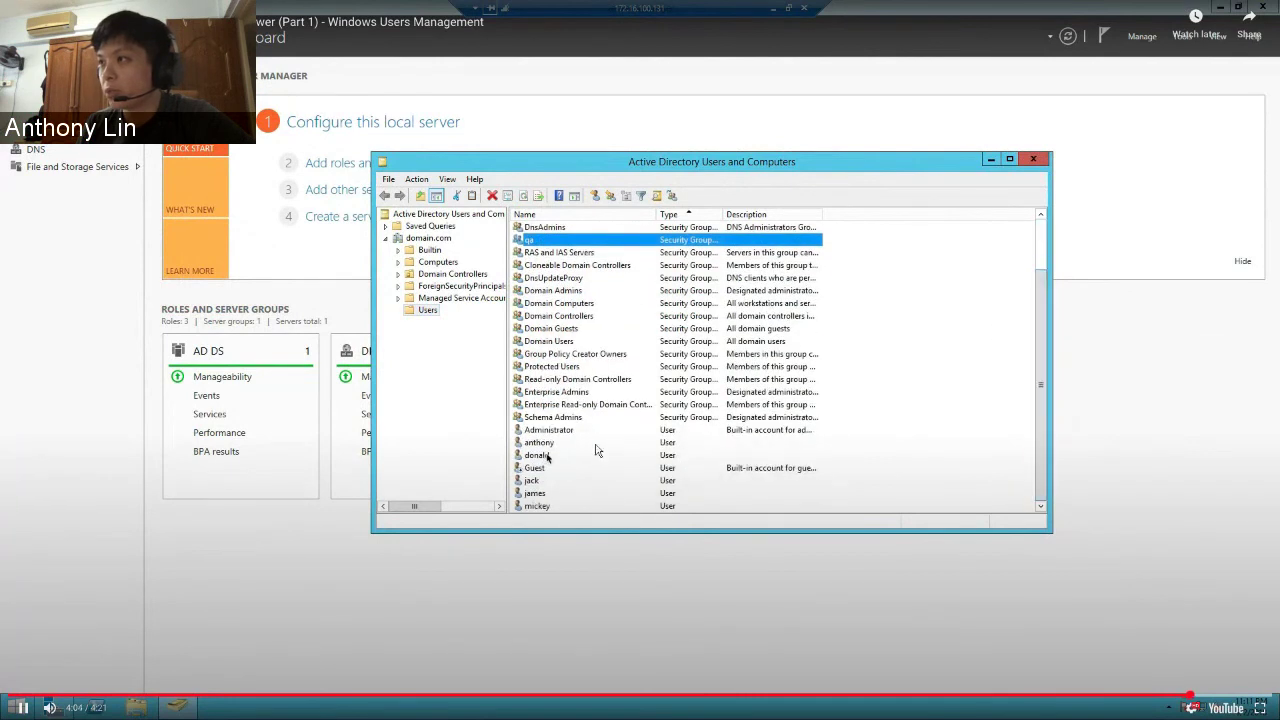
- Select each of the new user accounts, then open the first user's Properties
click(592, 456)
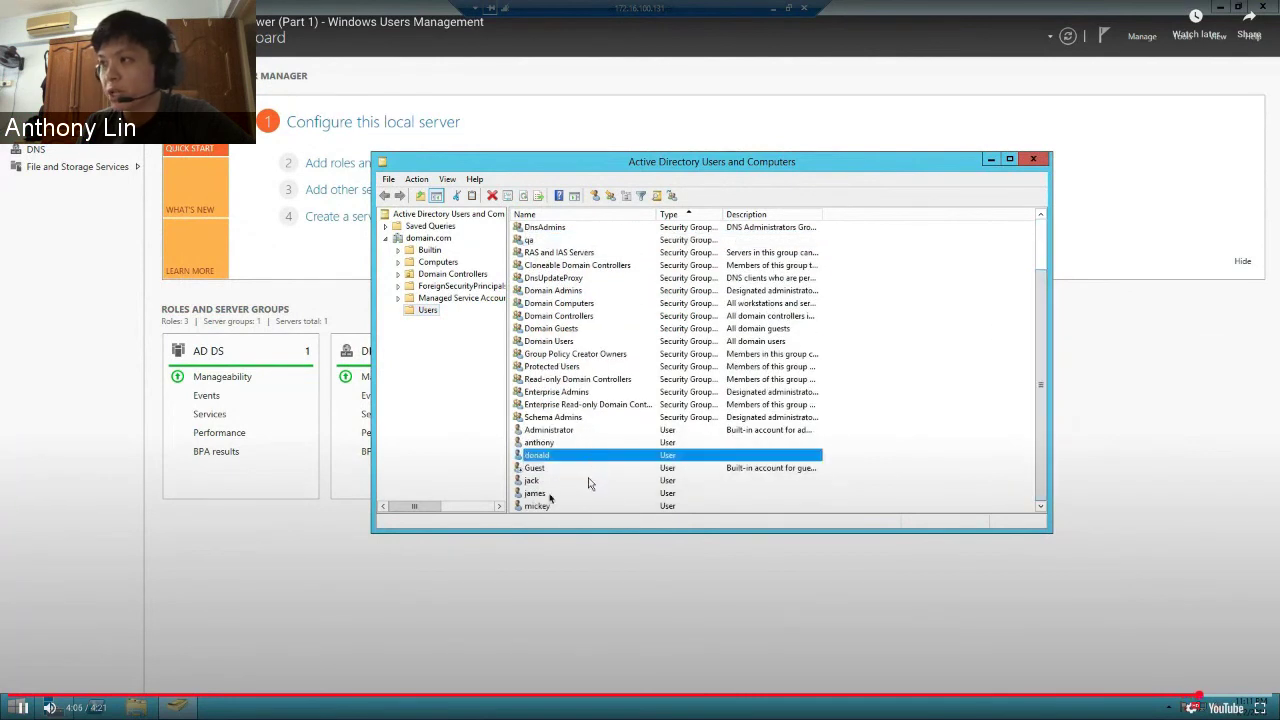
click(588, 482)
click(589, 494)
click(589, 507)
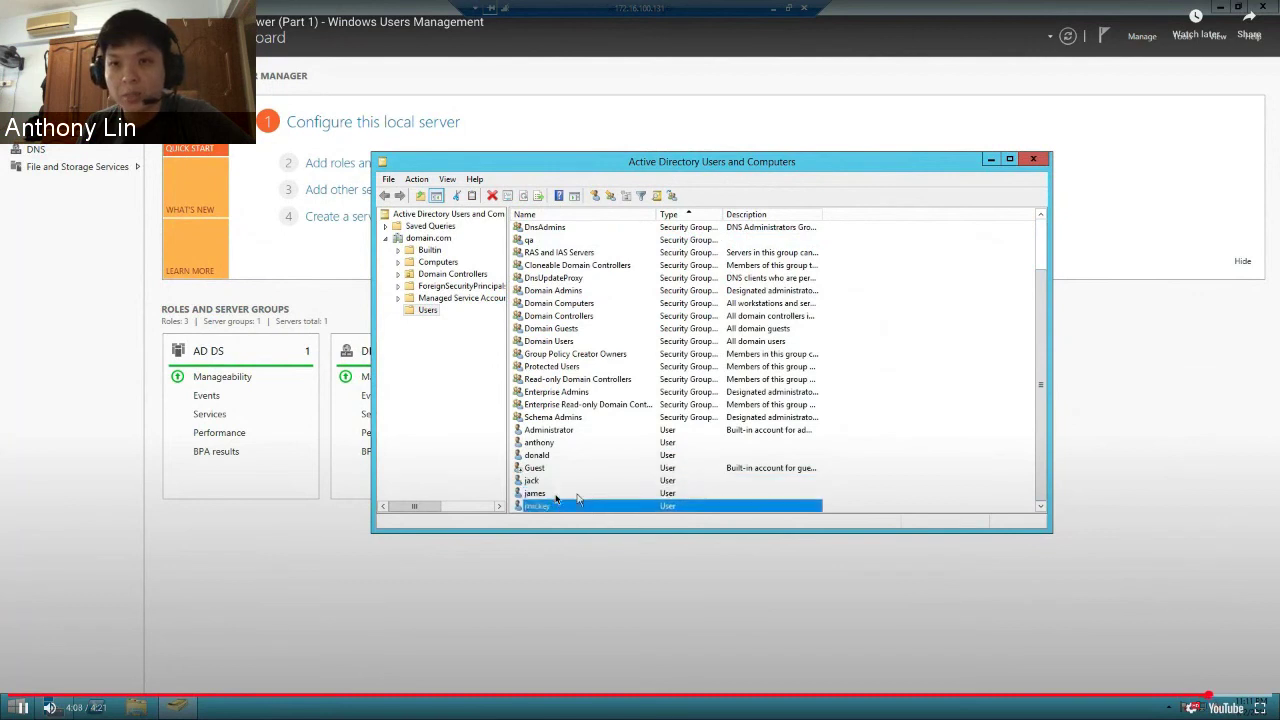
double_click(565, 458)
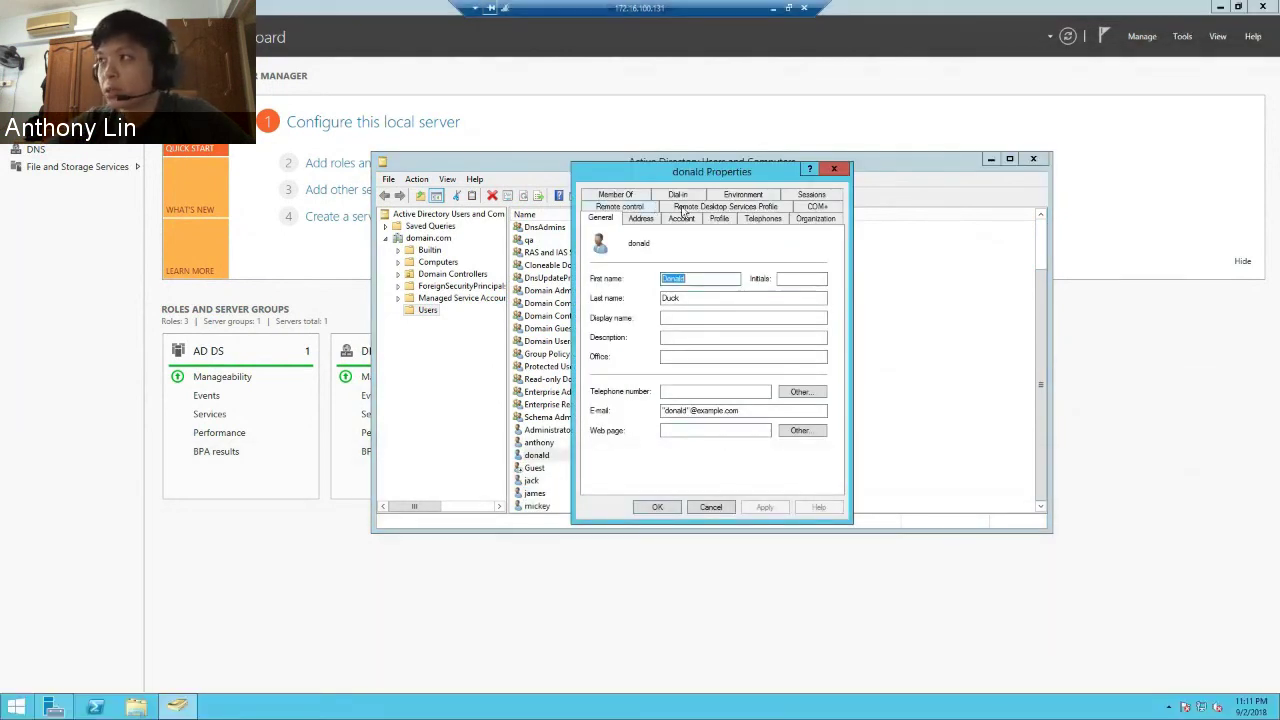
- Review the user's Account tab: password must change at next logon and never expires
click(684, 220)
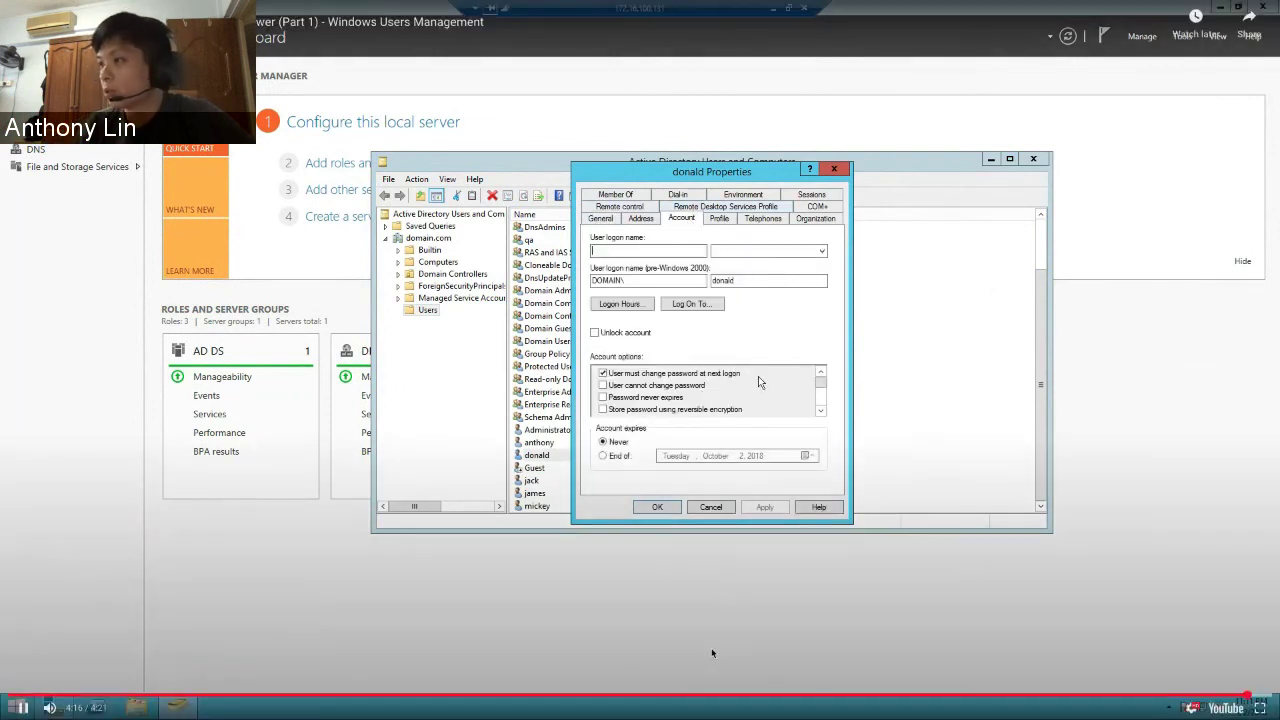
click(616, 380)
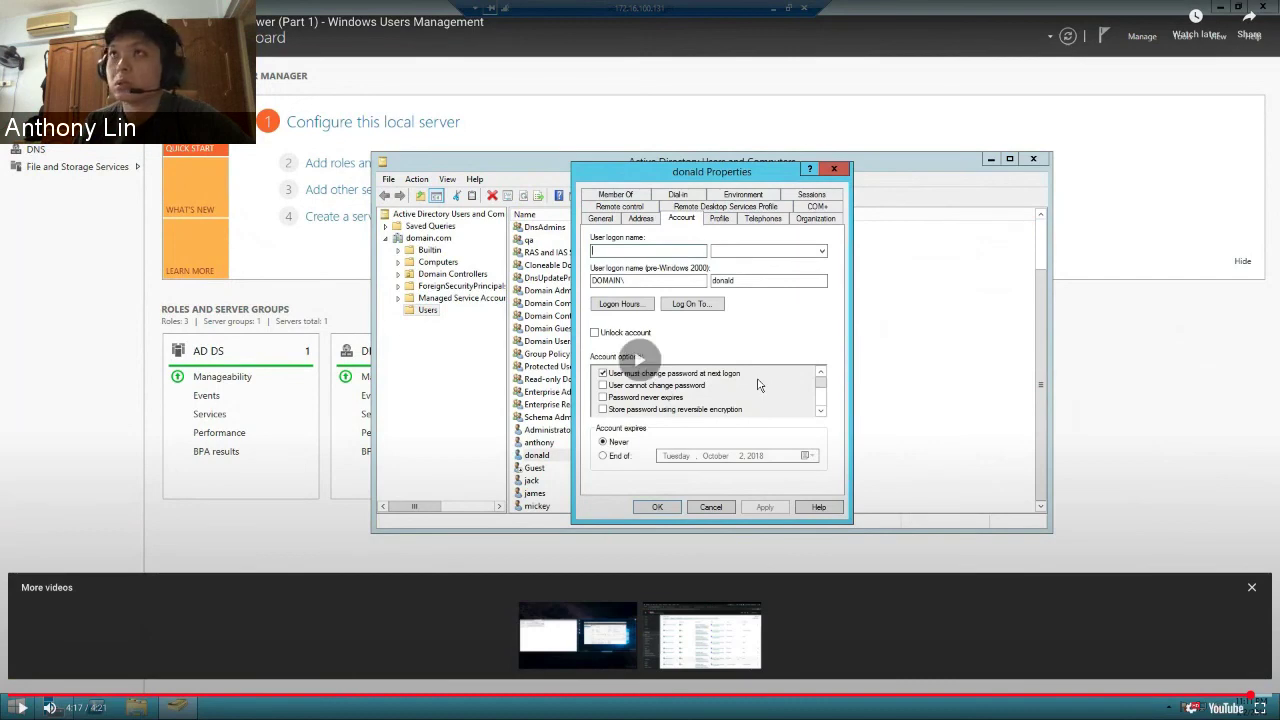
- Leave the full-screen video, advance to the HOW TO CODE? slide, and return to the slide editor
key(Escape)
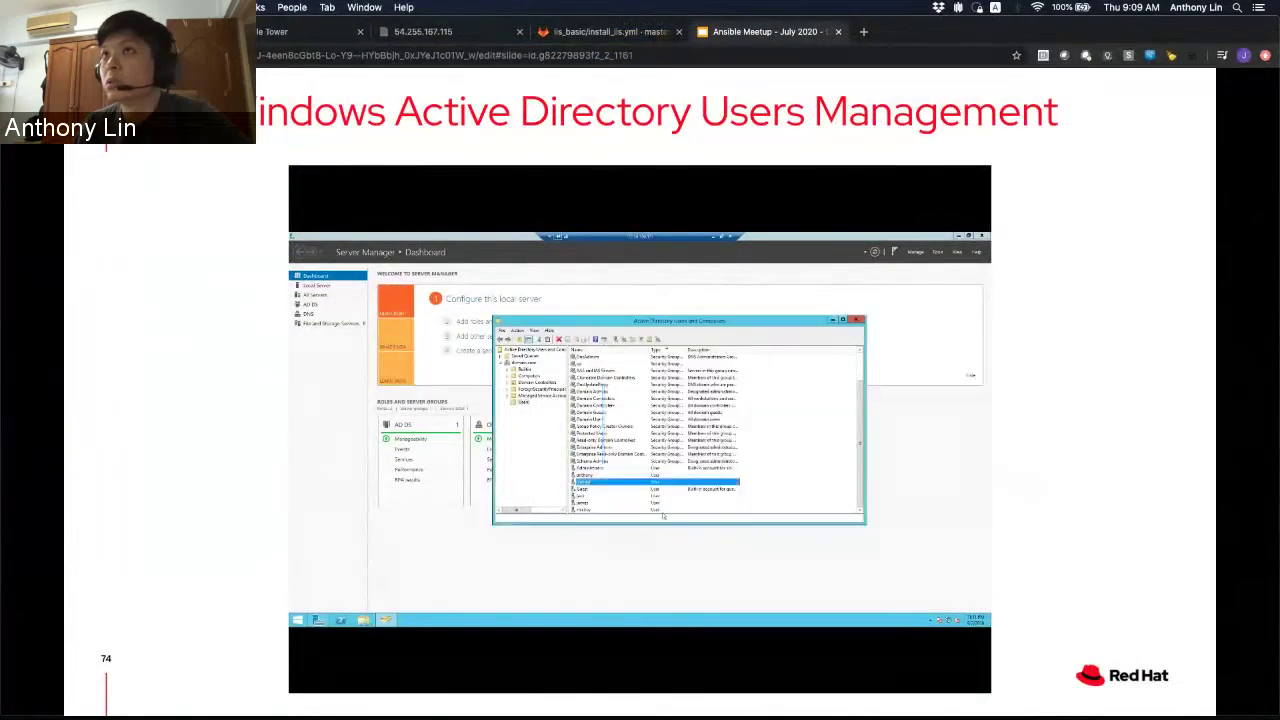
key(Right)
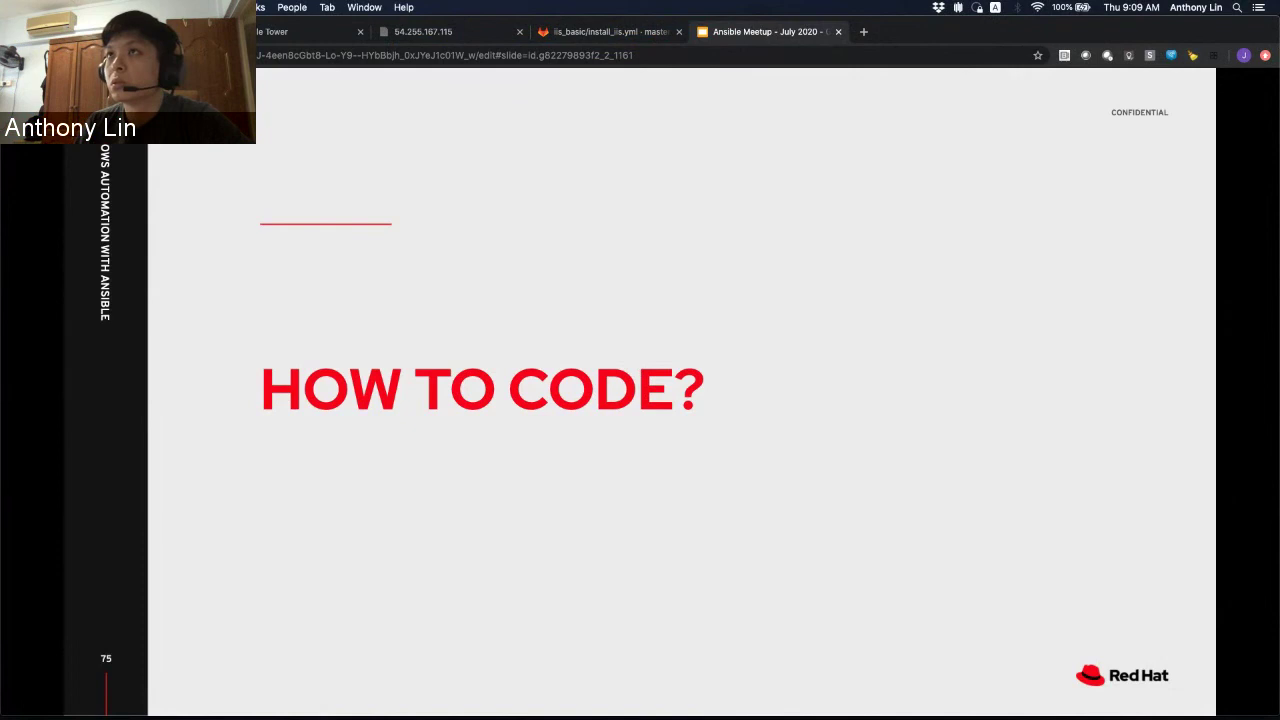
key(super+r)
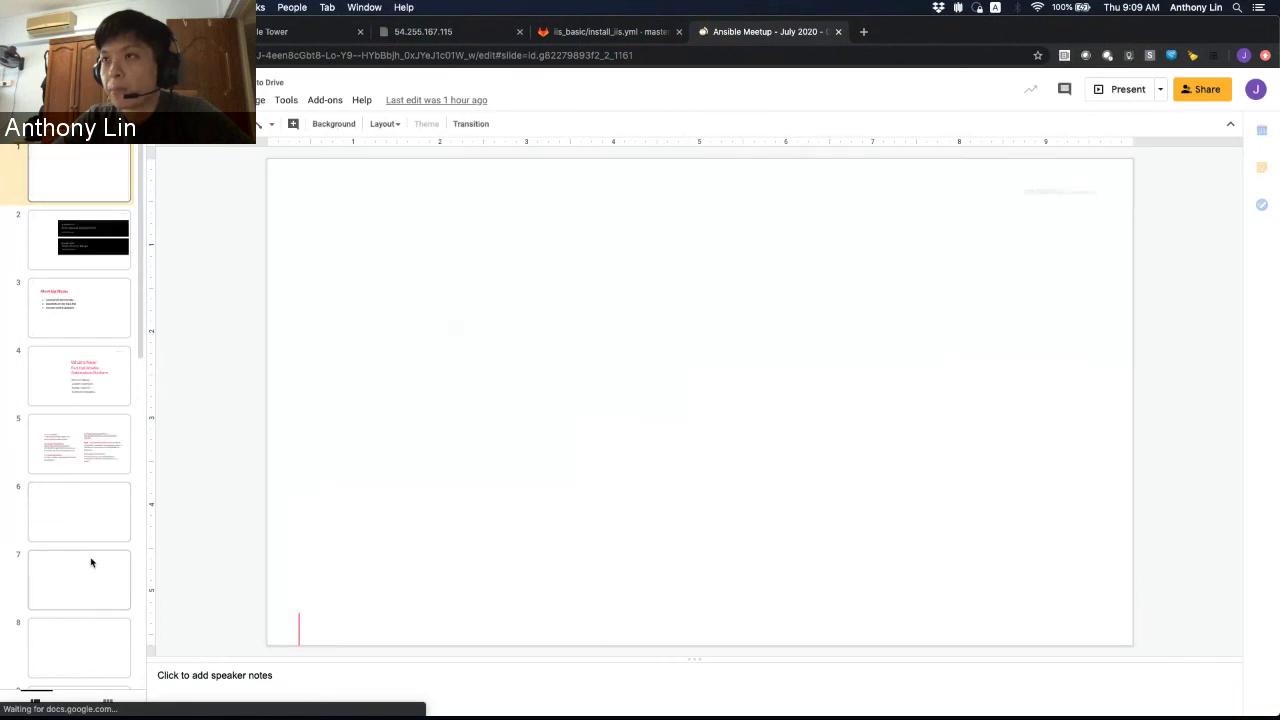
- Present from slide 75 HOW TO CODE? and advance to slide 76, 'Use Visual Studio Code'
scroll(91, 563, down, 10)
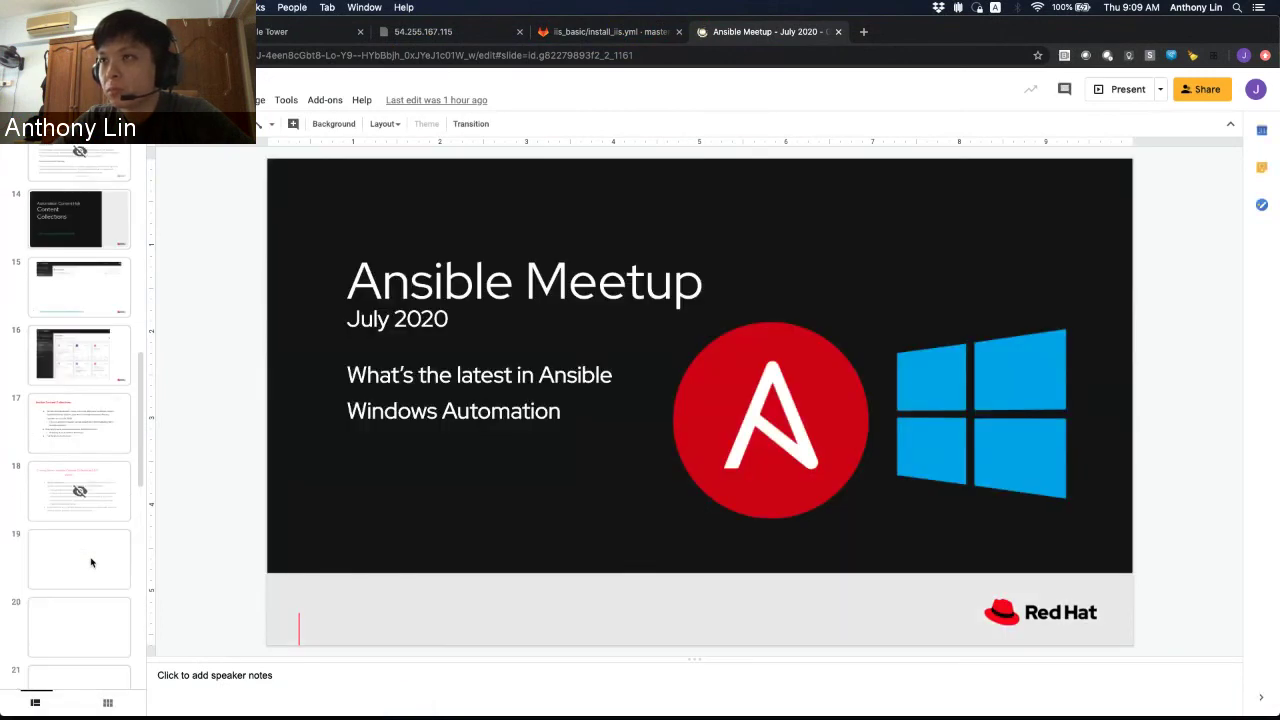
scroll(91, 563, up, 8)
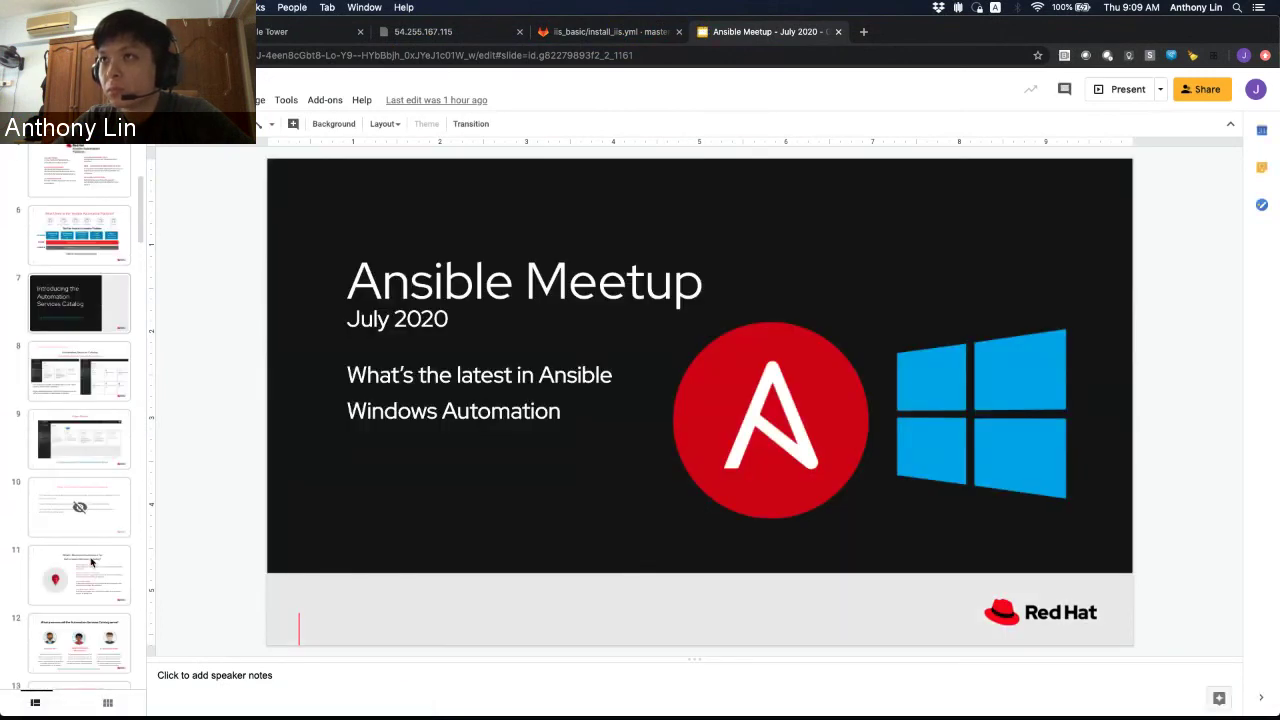
scroll(91, 563, down, 20)
click(91, 560)
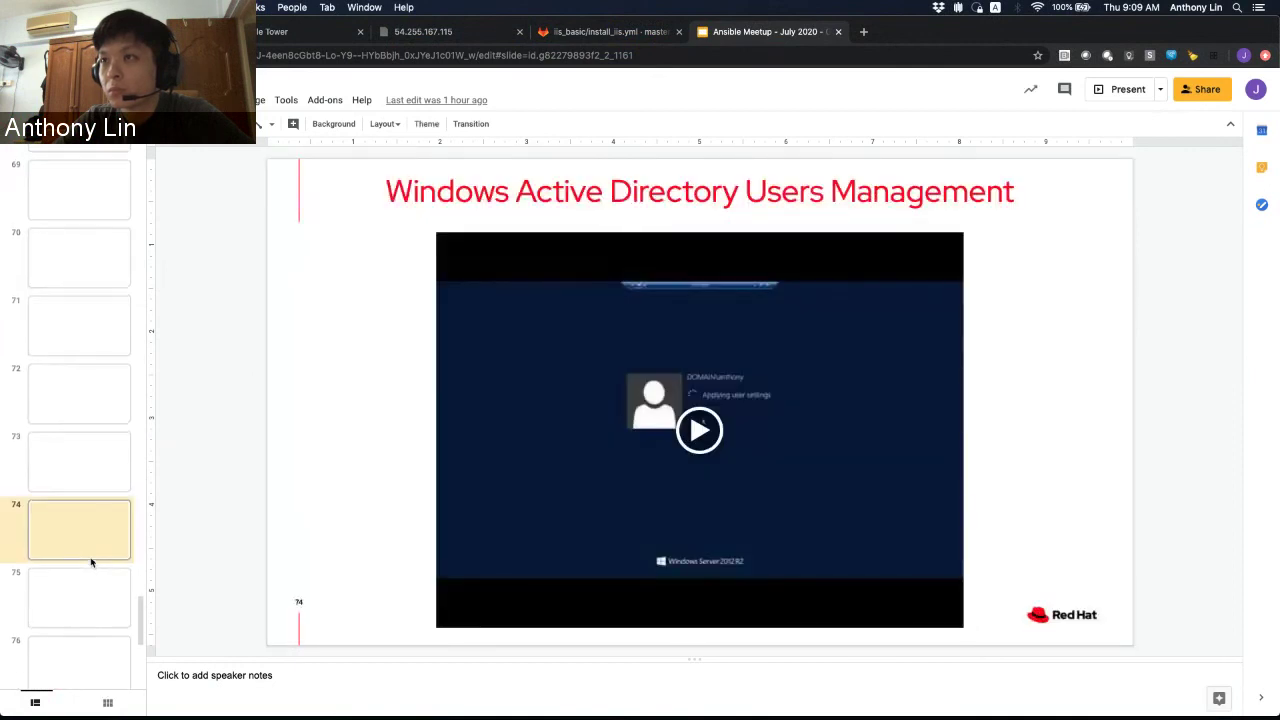
scroll(91, 563, down, 2)
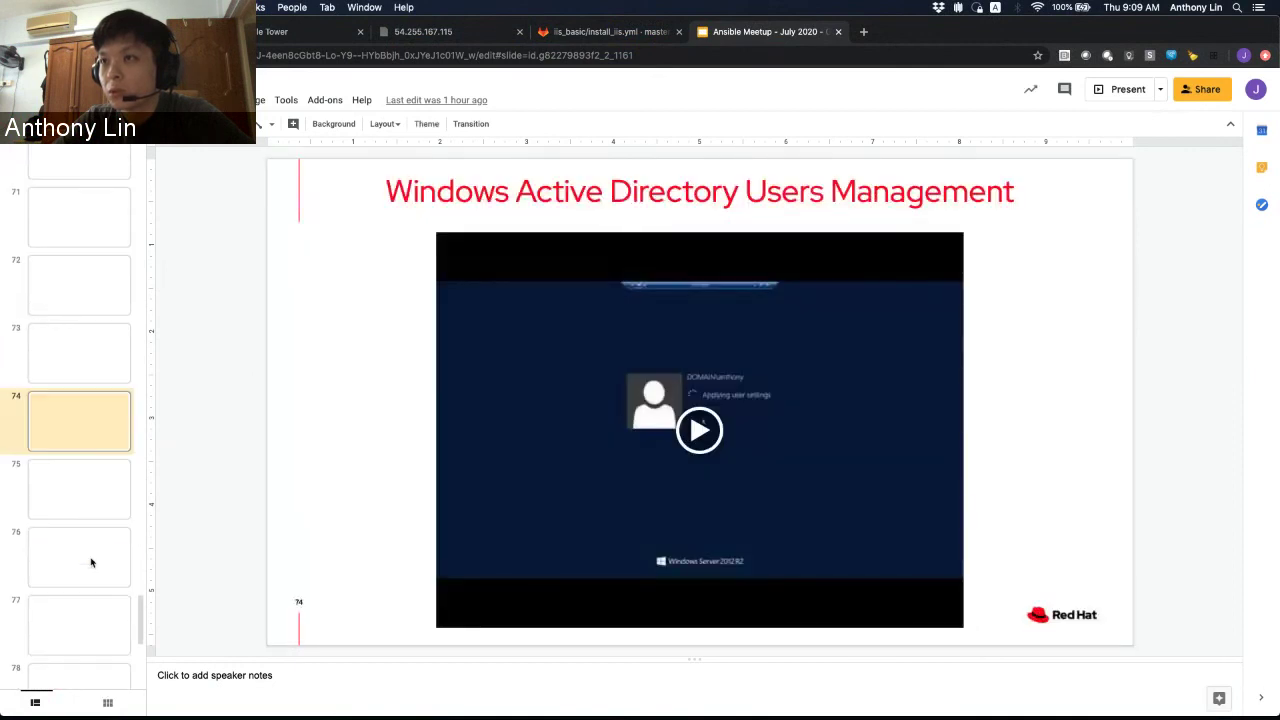
click(95, 502)
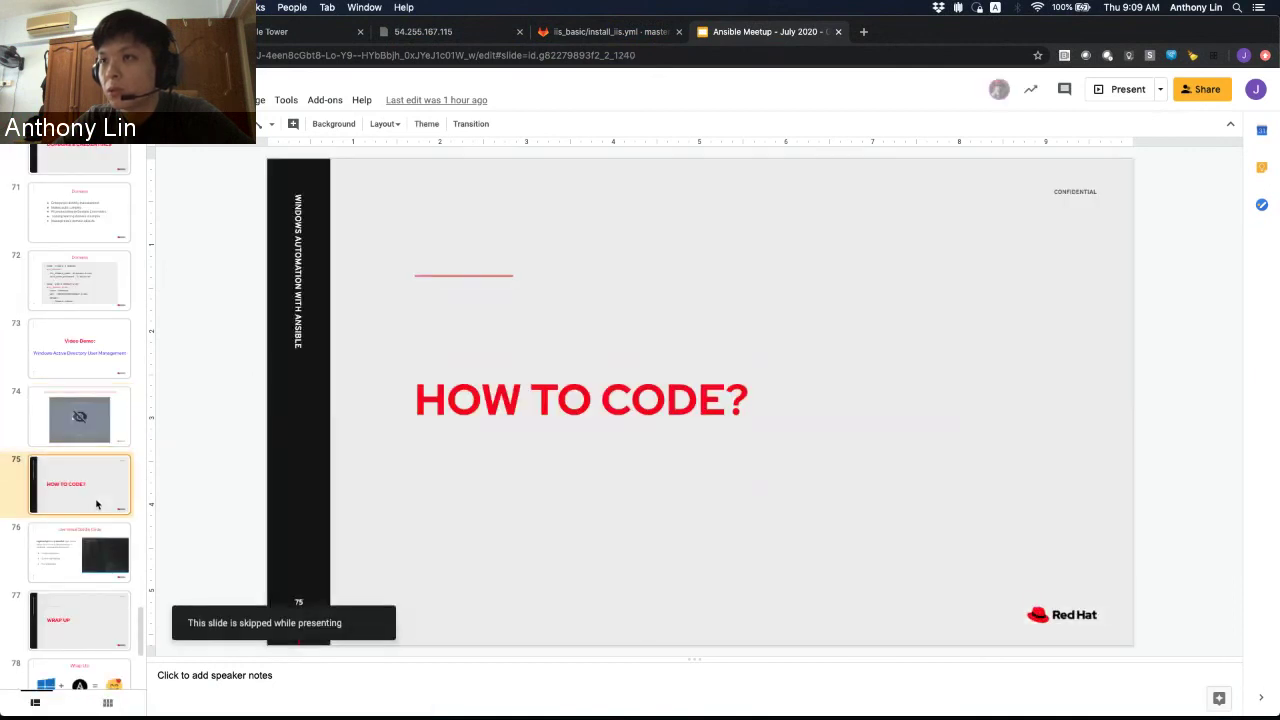
click(1112, 90)
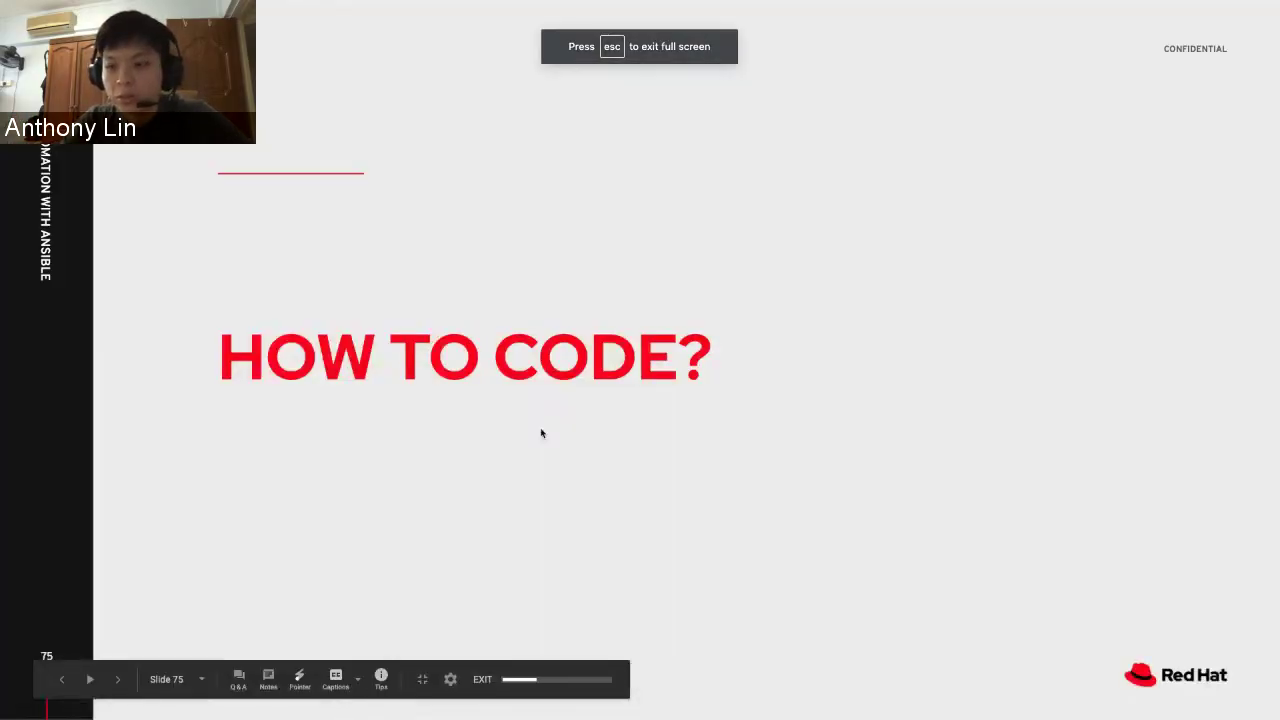
key(Right)
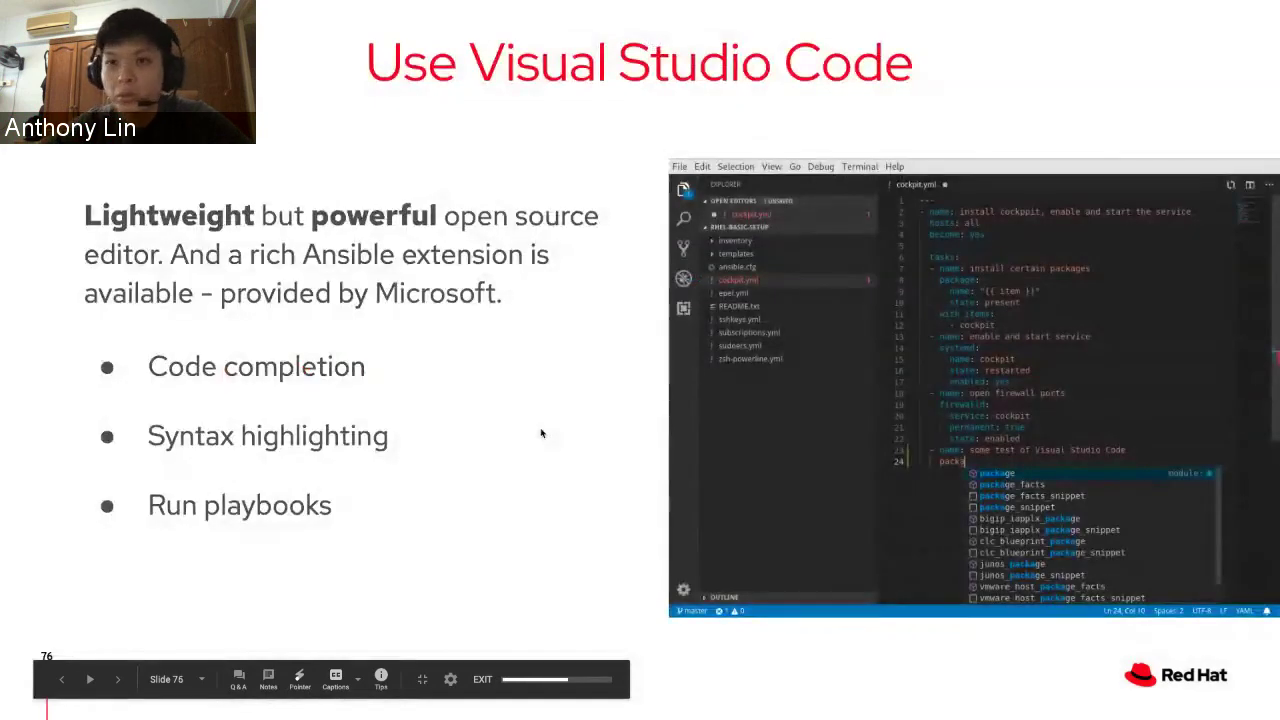